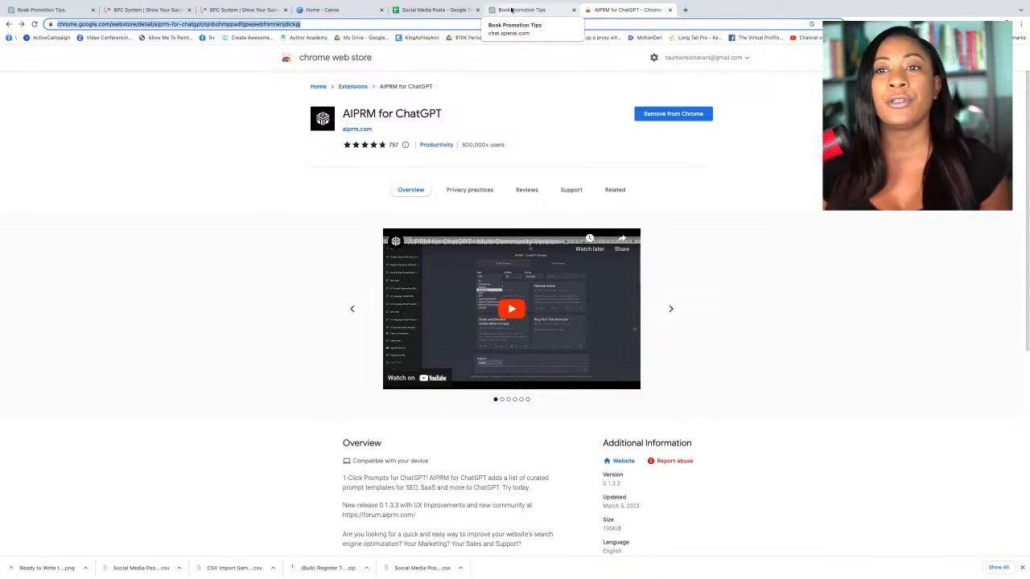
Step: Switch to ChatGPT and start a new chat showing the AIPRM prompt library
left_click(511, 9)
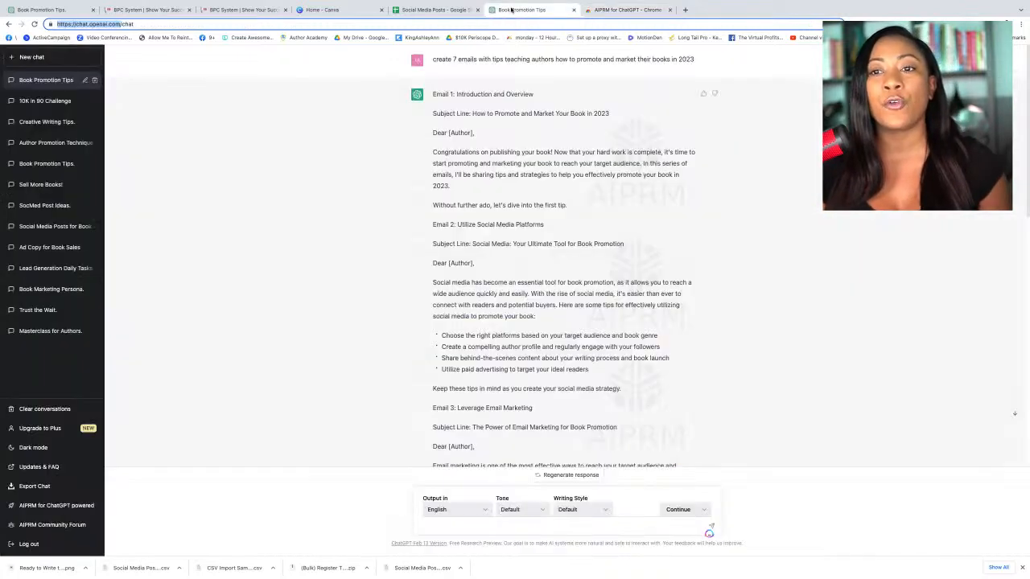
left_click(26, 58)
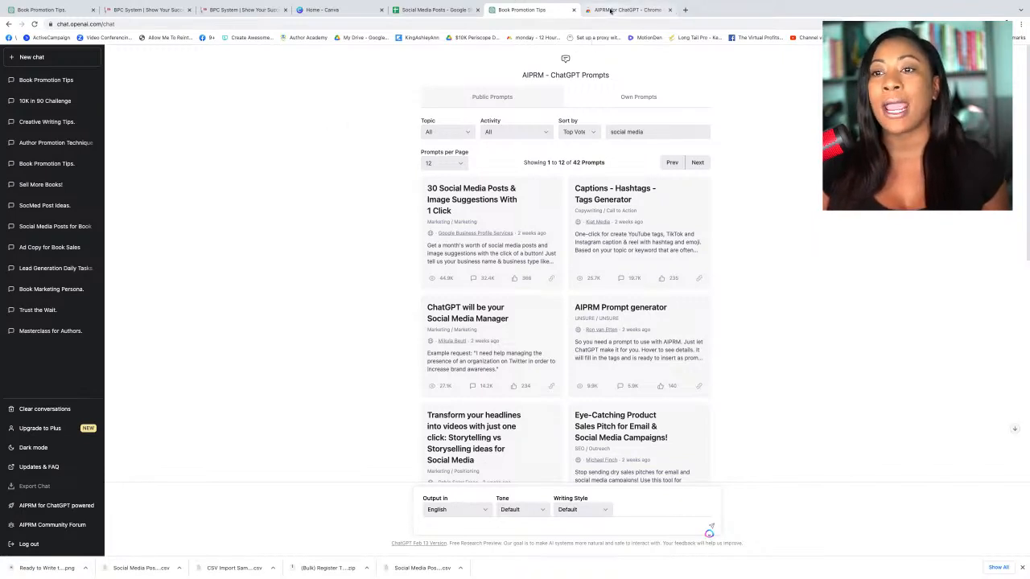
Step: Copy the extension's name from its Chrome Web Store page and search Google for "AIPRM for ChatGPT" in a new tab
left_click(610, 11)
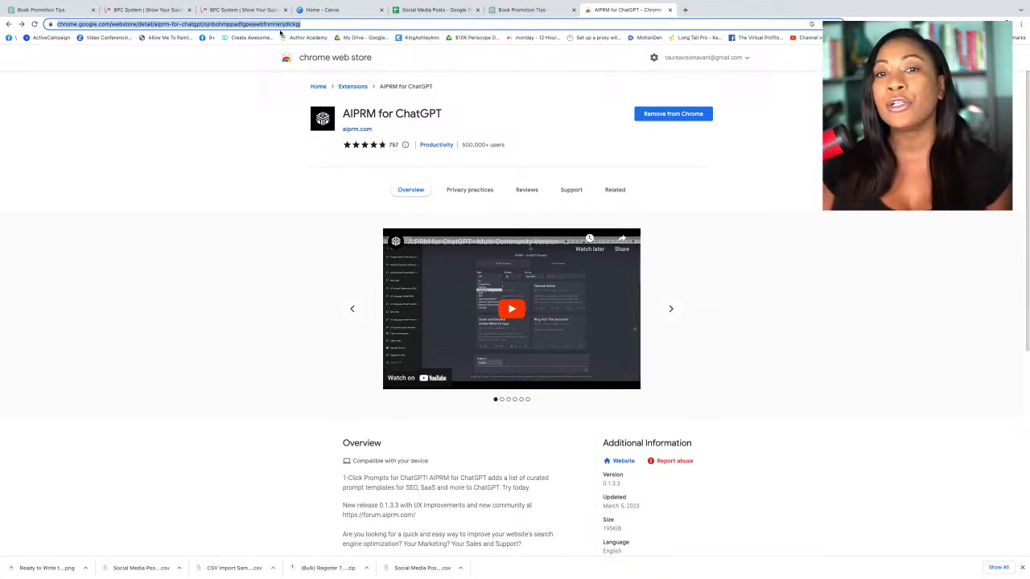
triple_click(366, 113)
key("ctrl+c")
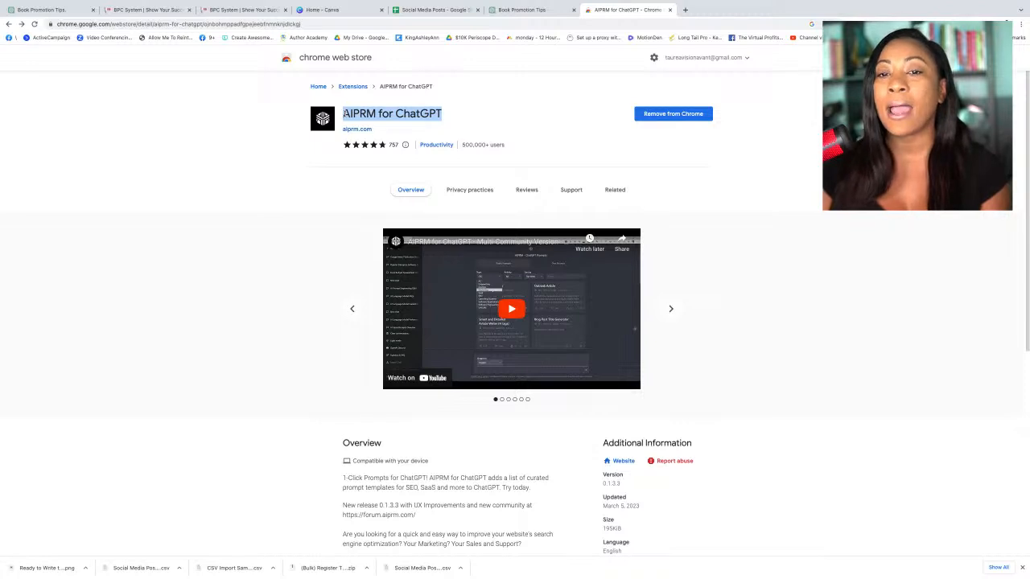
left_click(685, 10)
type("goo")
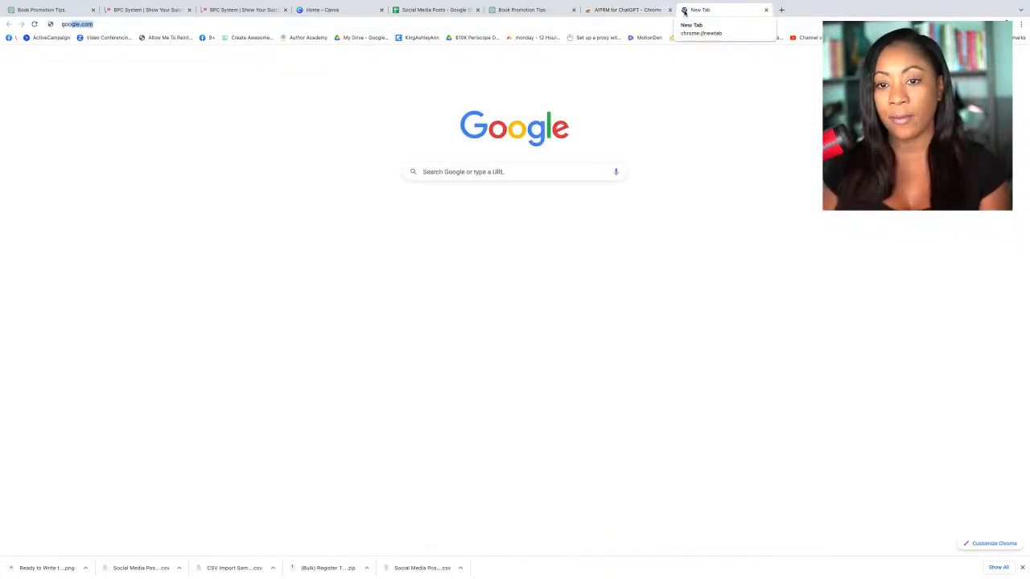
left_click(332, 246)
left_click(440, 174)
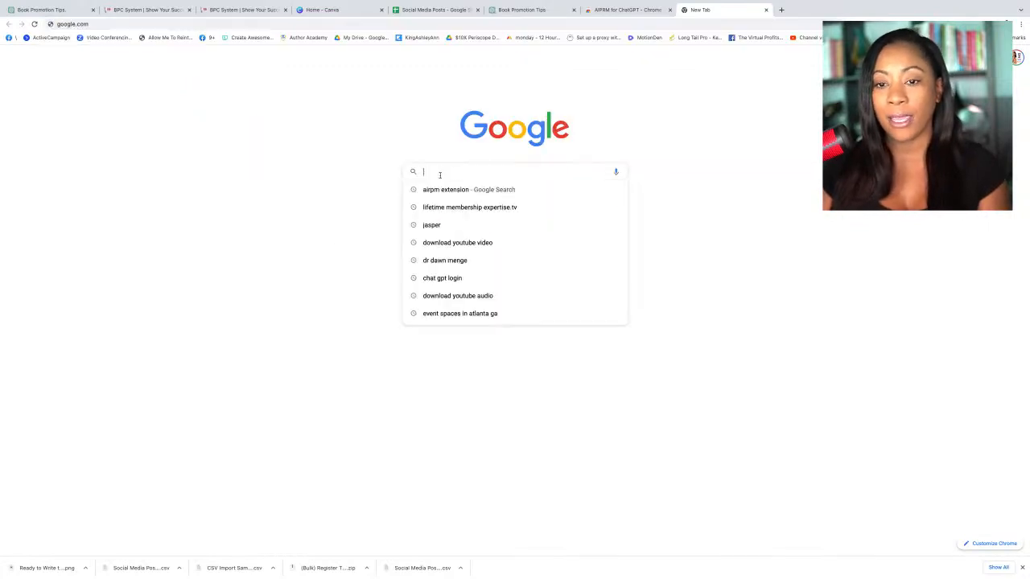
key("ctrl+v")
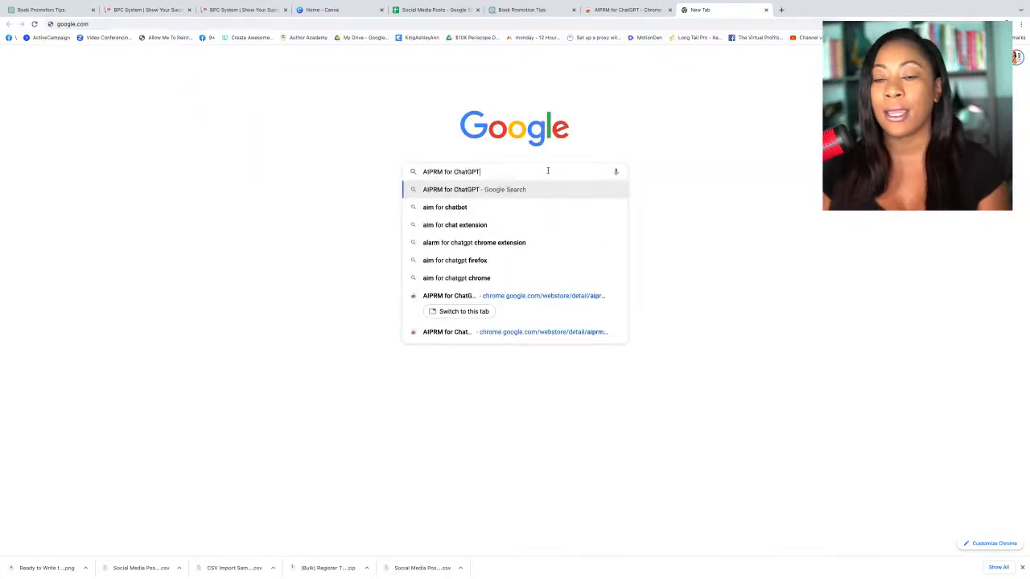
key("Return")
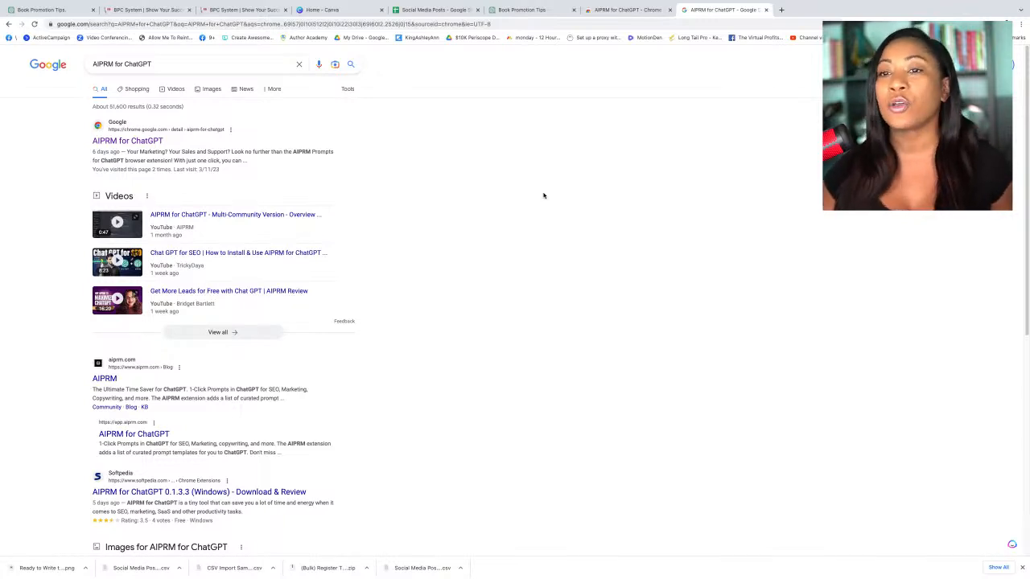
Step: Return to ChatGPT, clear the AIPRM prompt search and search the public prompts for "social media"
mouse_move(522, 1)
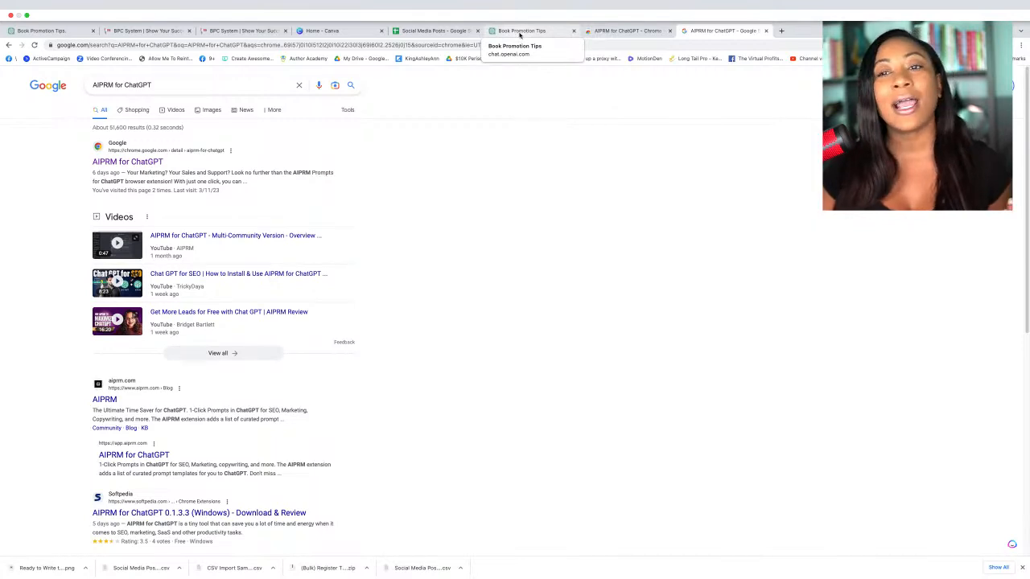
left_click(520, 34)
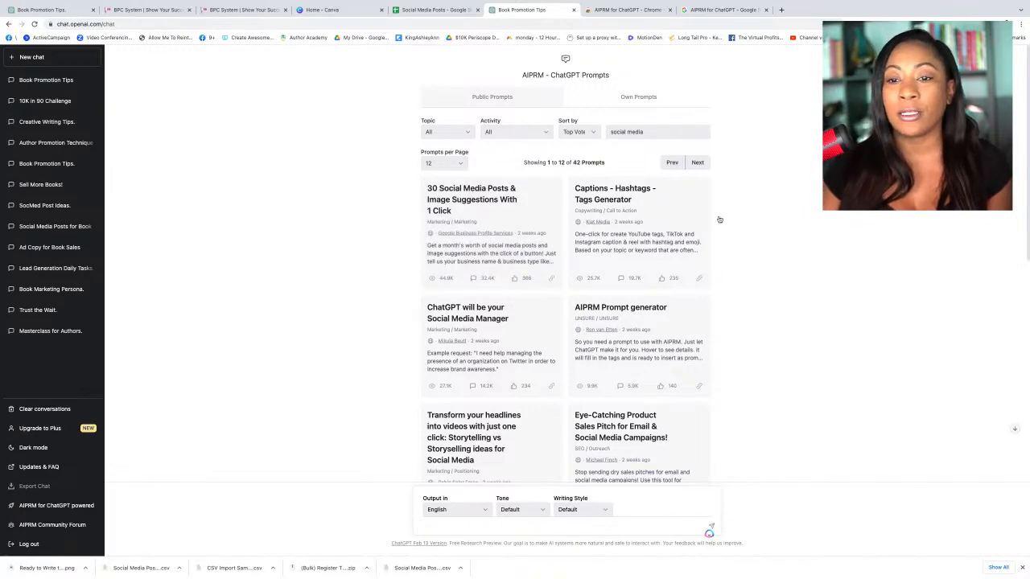
scroll(745, 231, "down", 2)
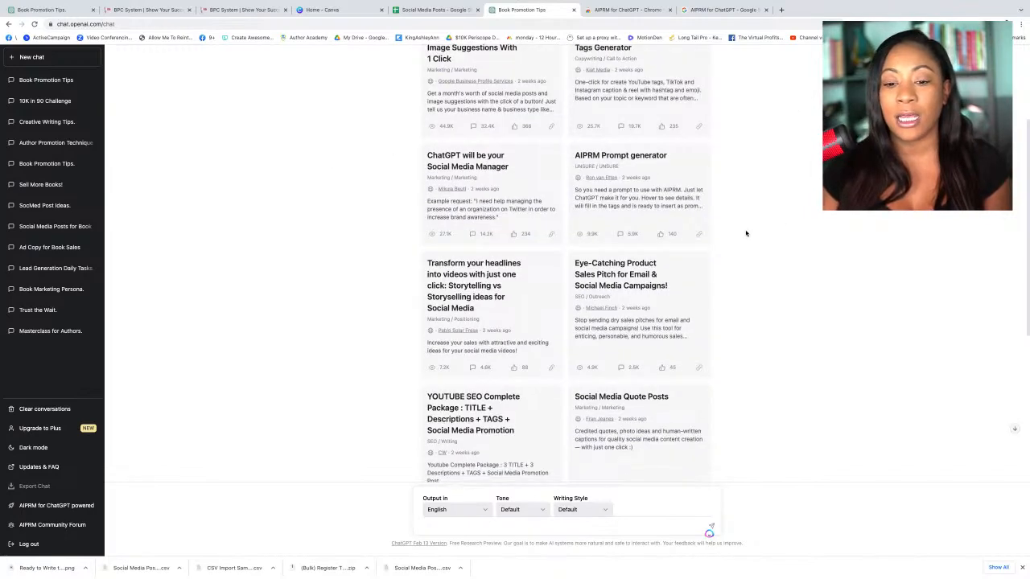
scroll(745, 232, "up", 2)
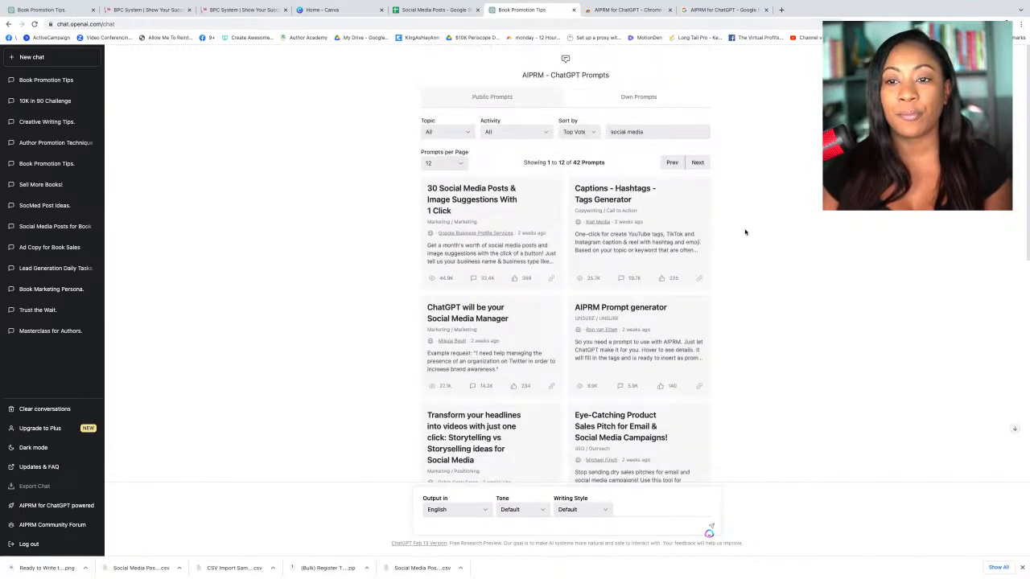
triple_click(650, 131)
key("BackSpace")
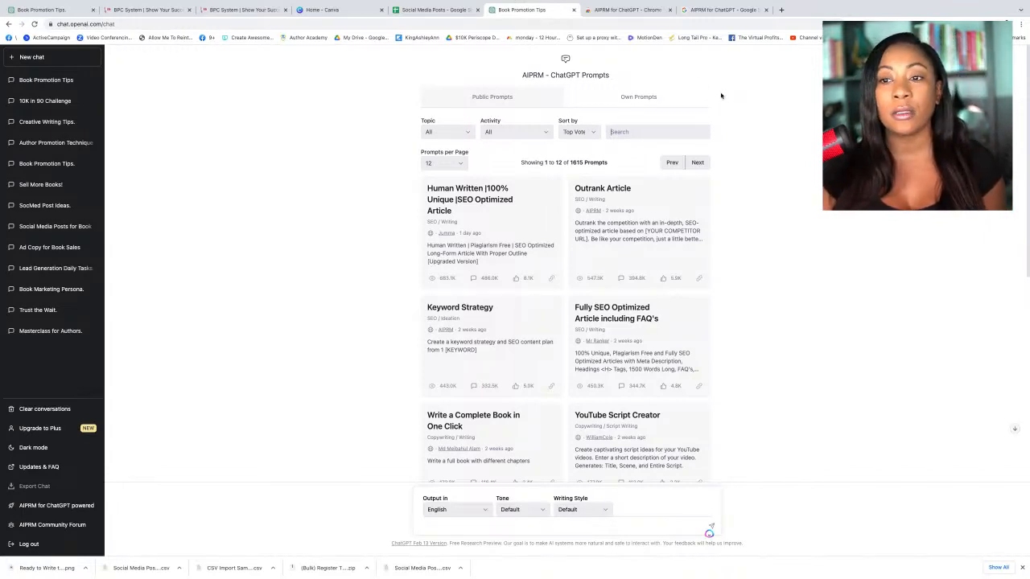
left_click(664, 128)
type("seo")
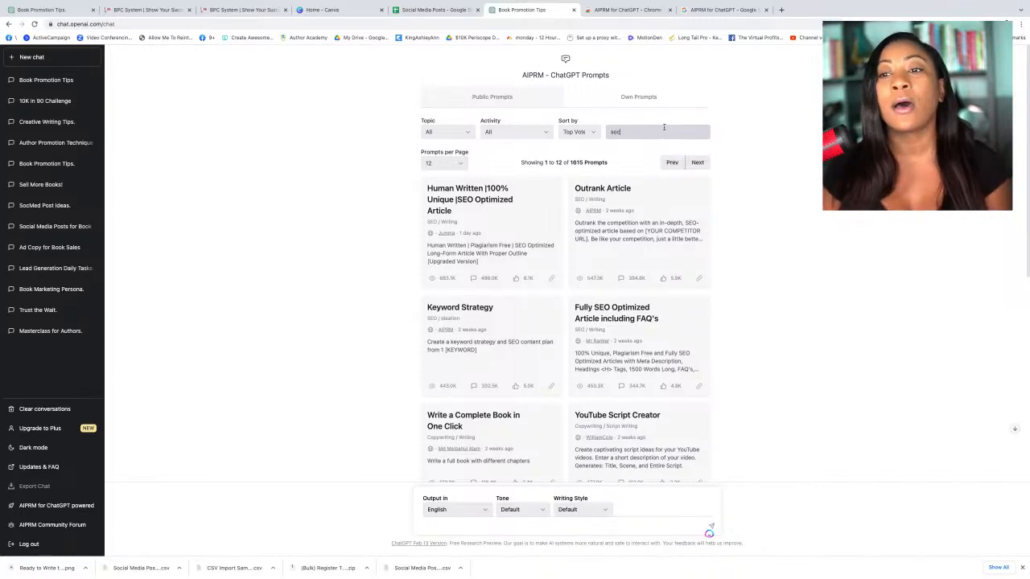
type("ial media")
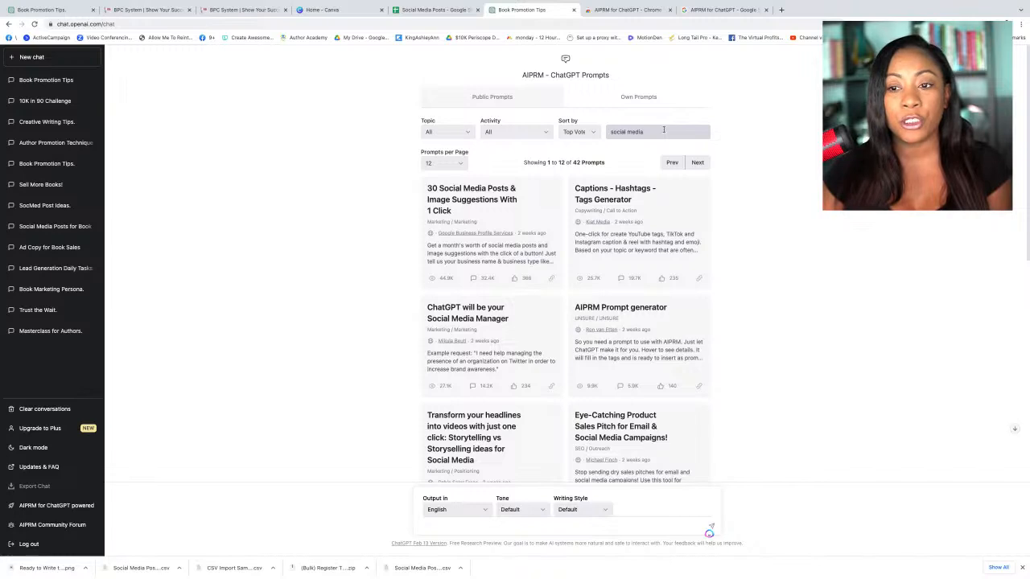
Step: Run the Social Media Quote Posts prompt with the keywords "authors who want to sell more books with speaking in public"
scroll(626, 281, "down", 5)
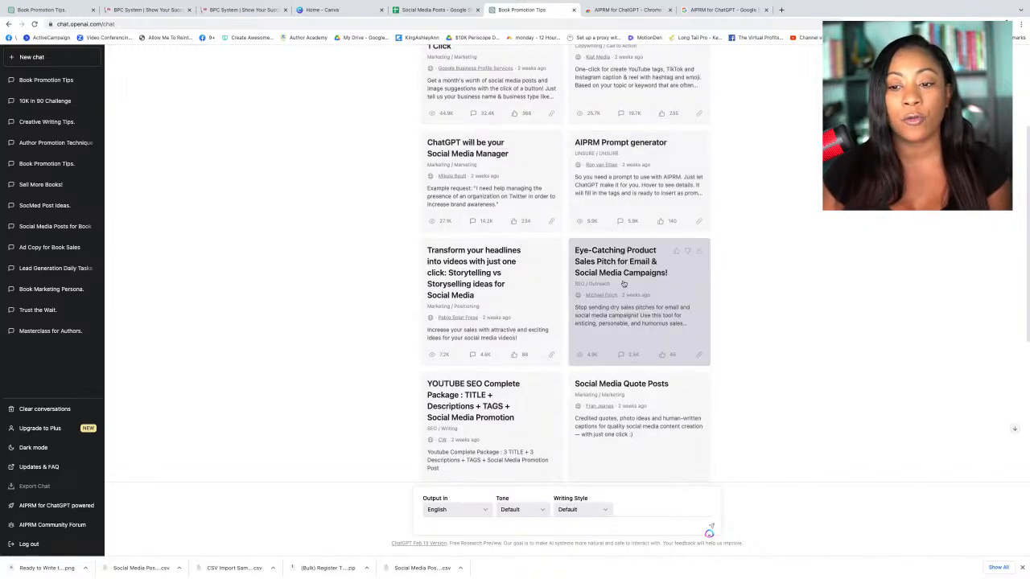
scroll(631, 306, "down", 1)
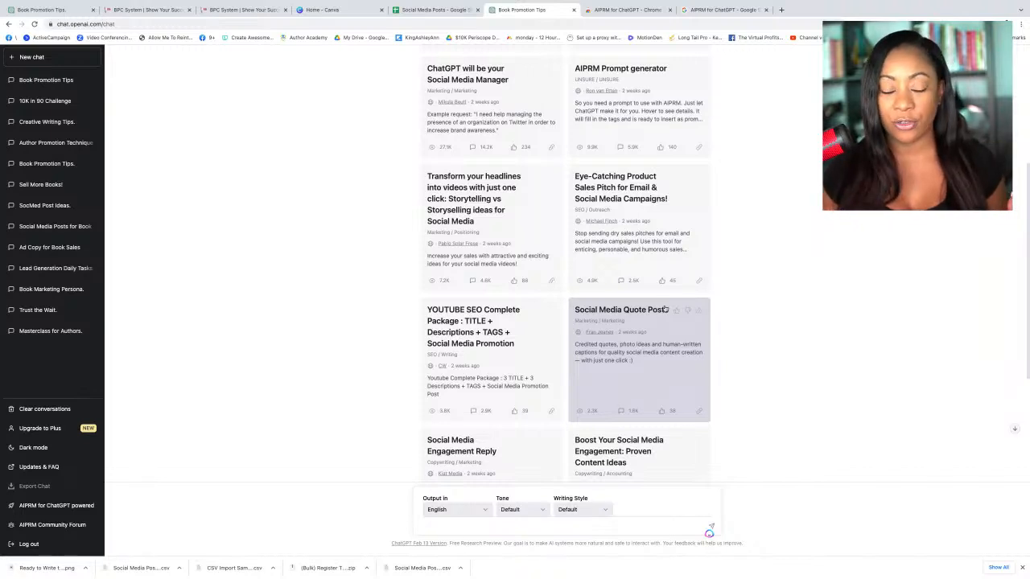
left_click(642, 366)
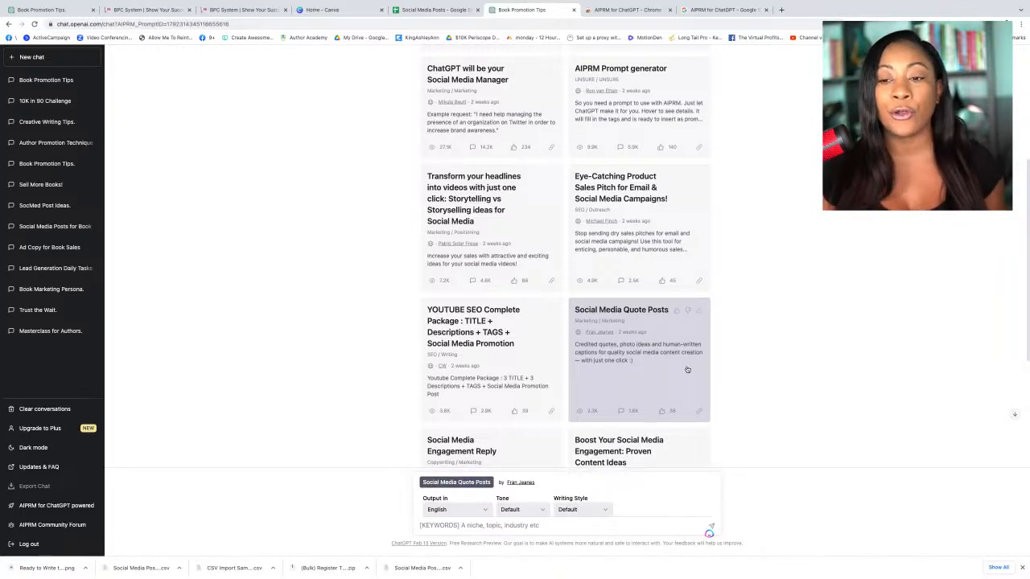
scroll(702, 368, "down", 1)
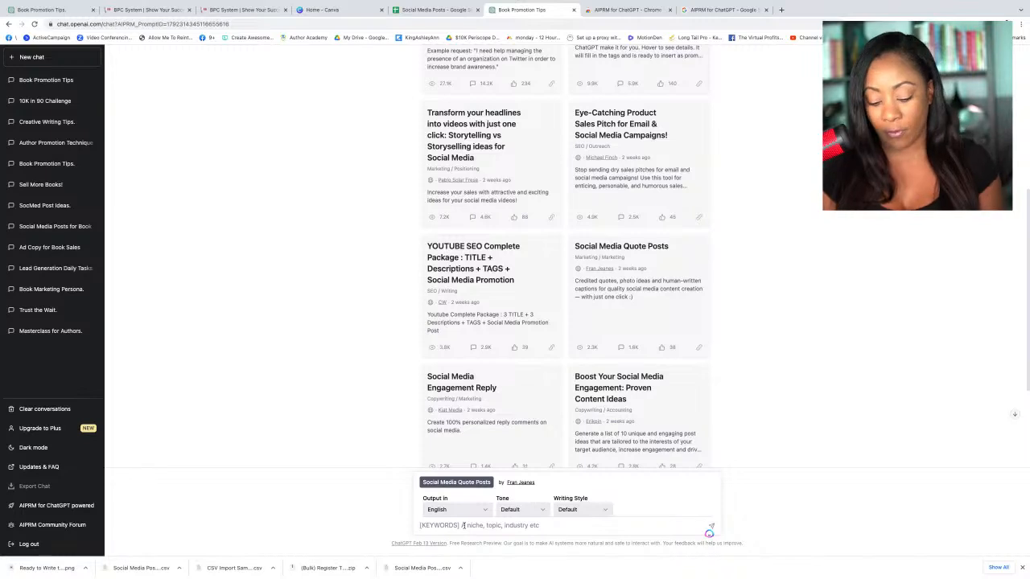
type("authors who want to sel")
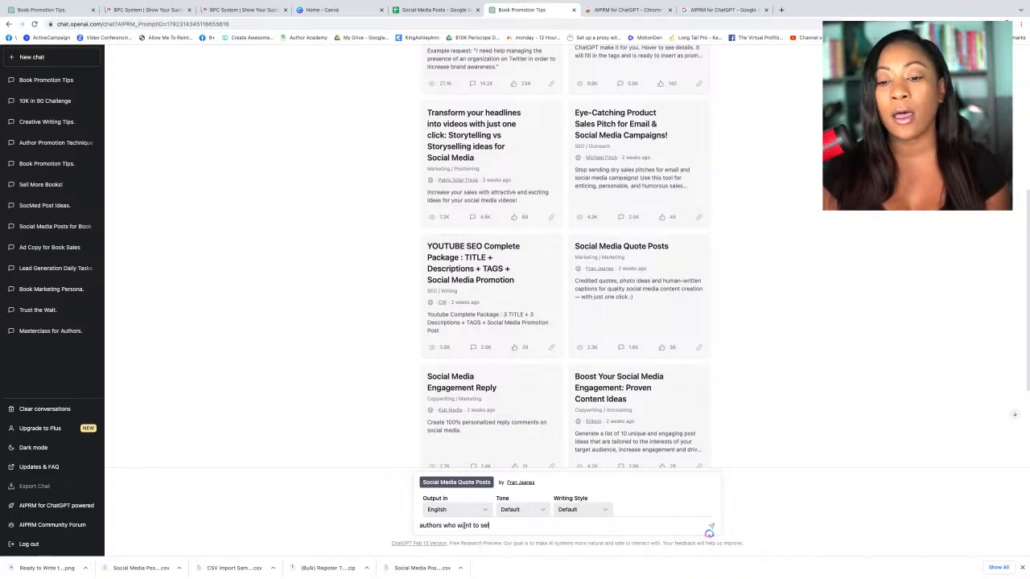
type(" speaking in public")
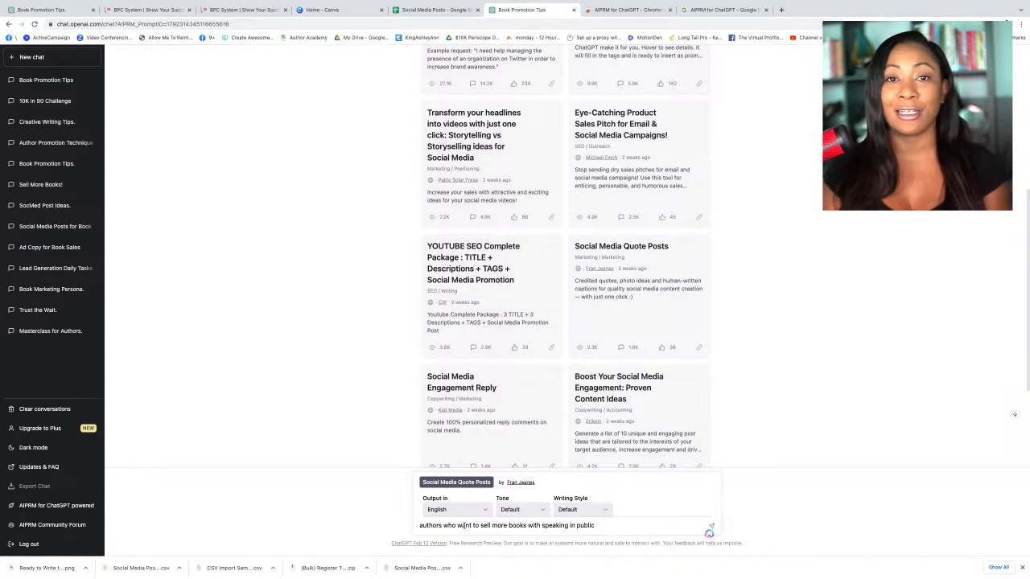
key("Return")
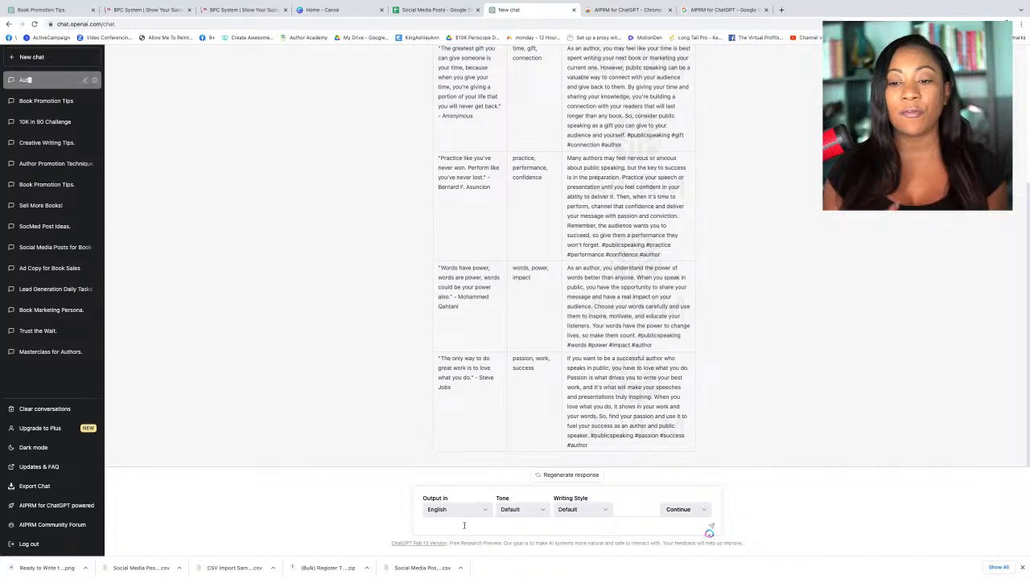
Step: Select the generated table of quotes, search terms and captions, and add a new sheet to the Social Media Posts spreadsheet in Google Sheets
scroll(636, 402, "up", 3)
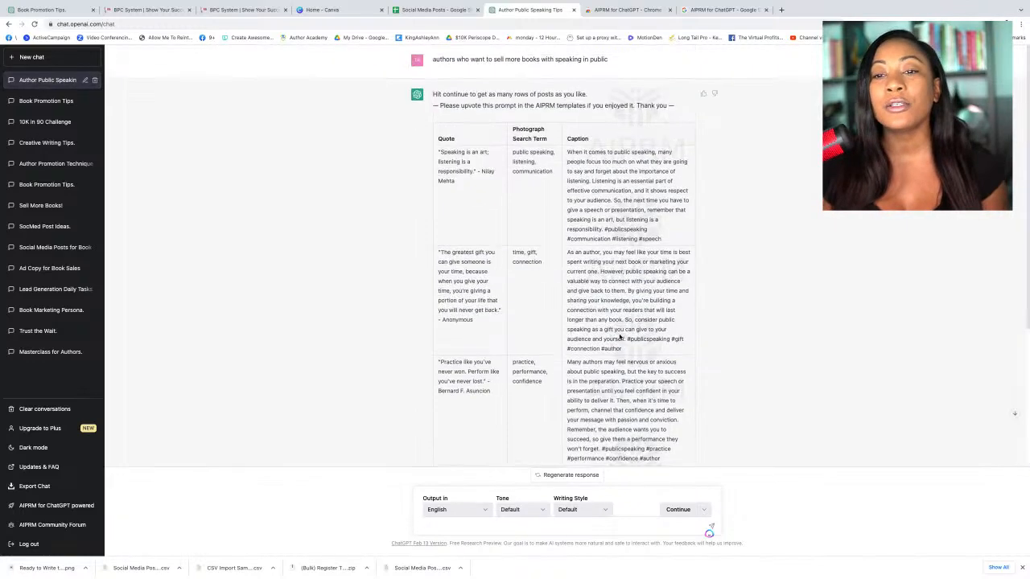
scroll(631, 352, "down", 3)
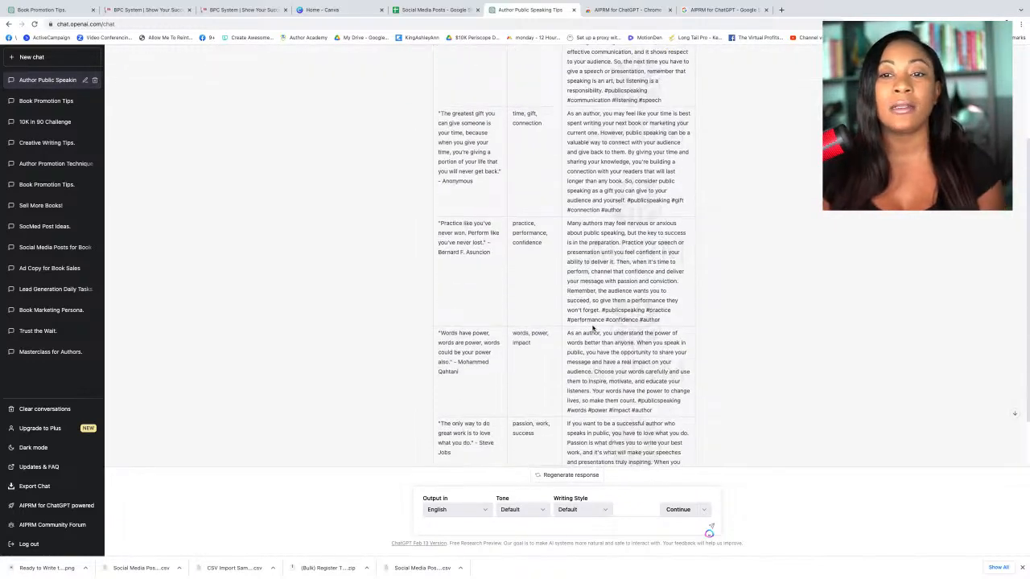
left_click_drag(607, 449, 439, 141)
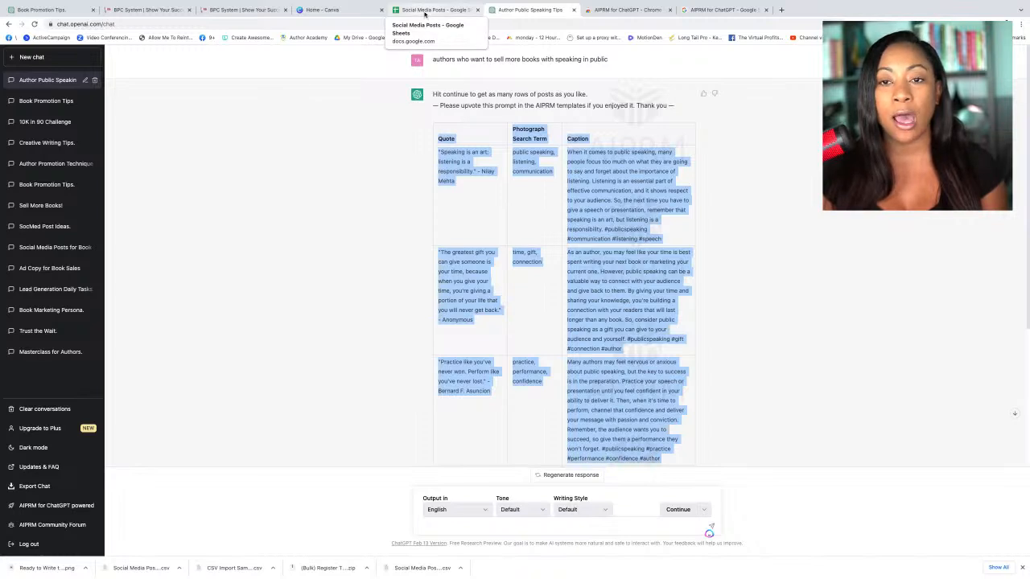
left_click(425, 11)
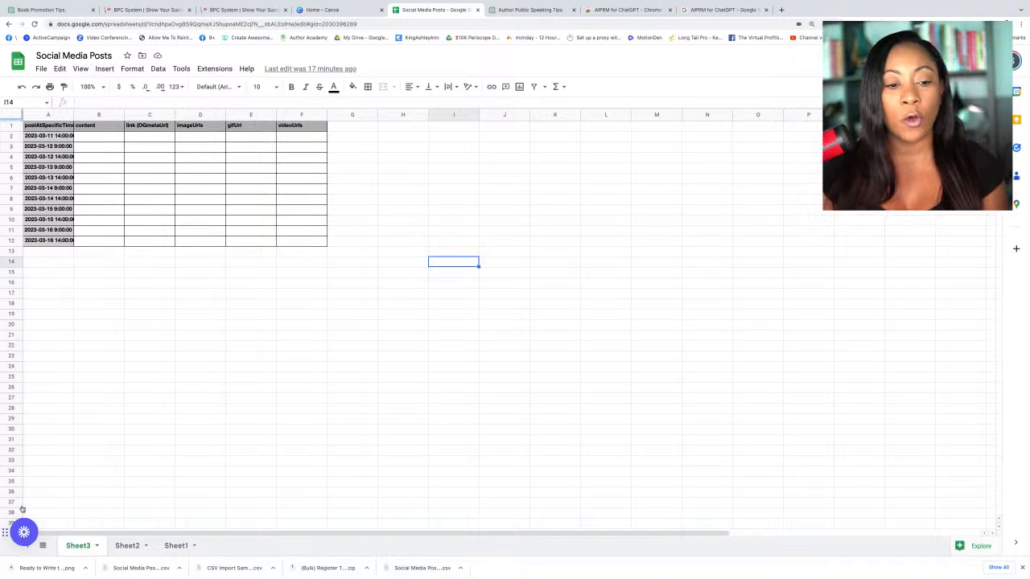
left_click(29, 547)
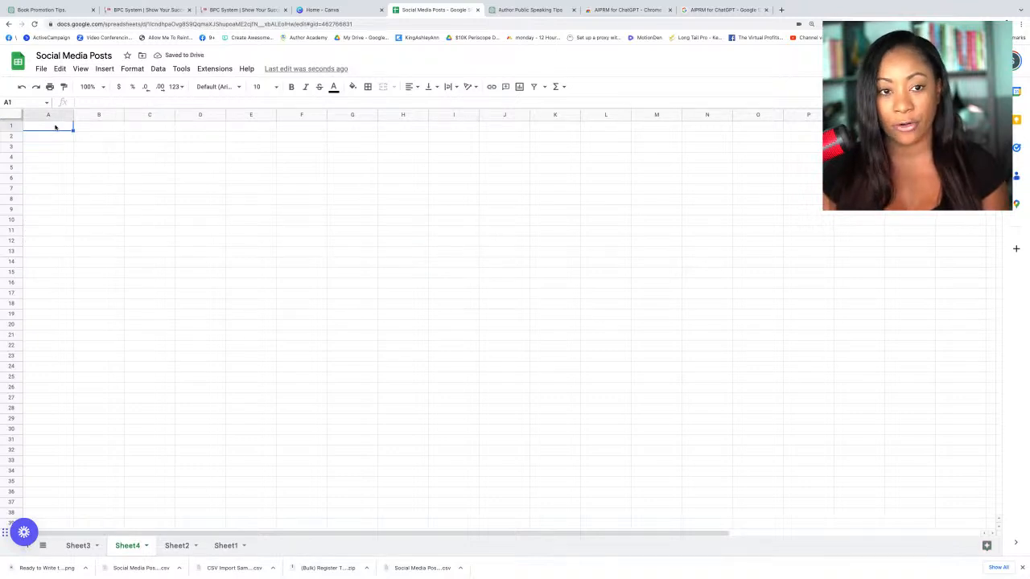
type("AIPRM for ChatGPT")
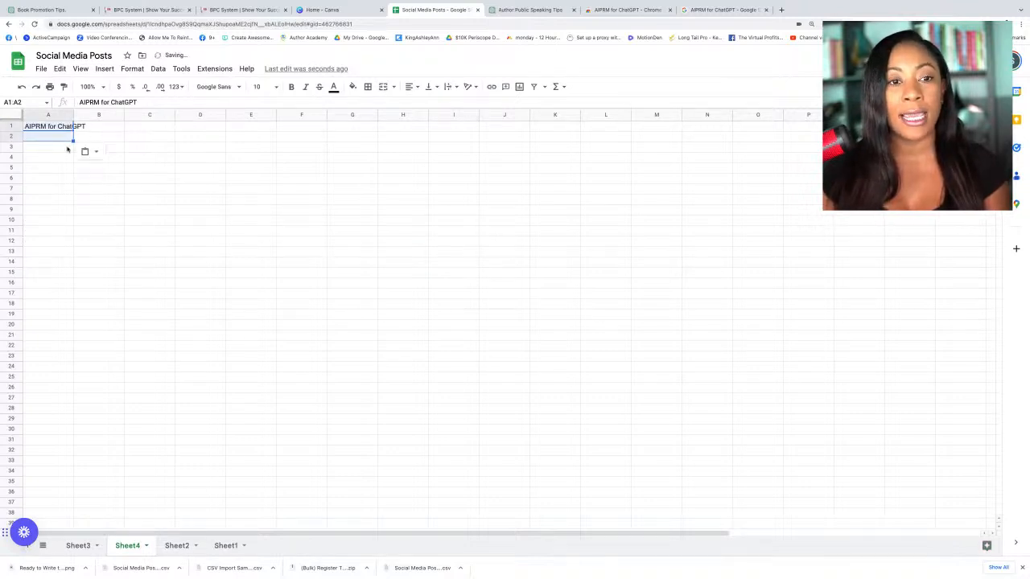
left_click(241, 153)
left_click(56, 129)
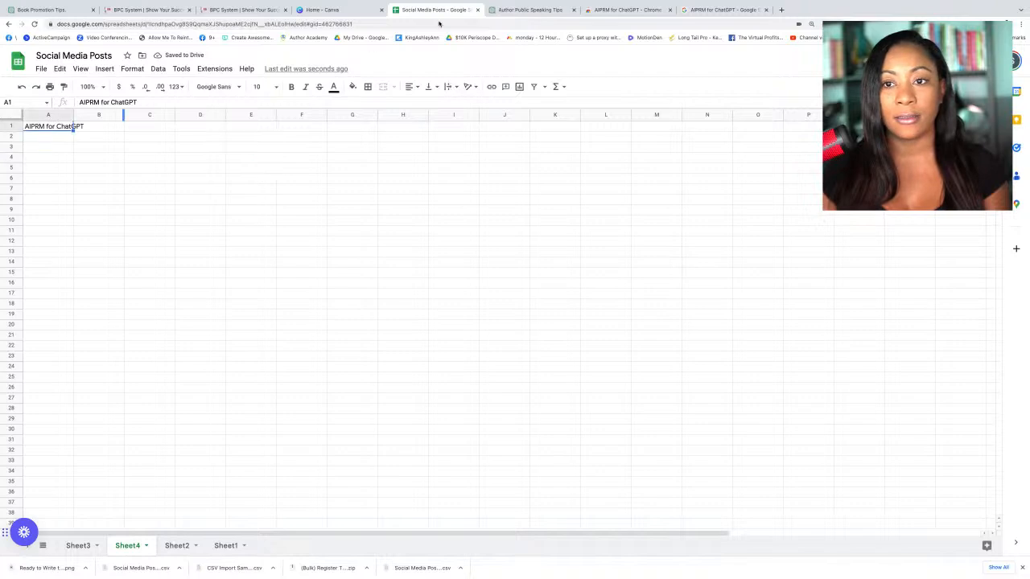
Step: Go back to ChatGPT and copy the entire generated table from the Quote header through the last caption
left_click(513, 12)
left_click_drag(439, 138, 623, 454)
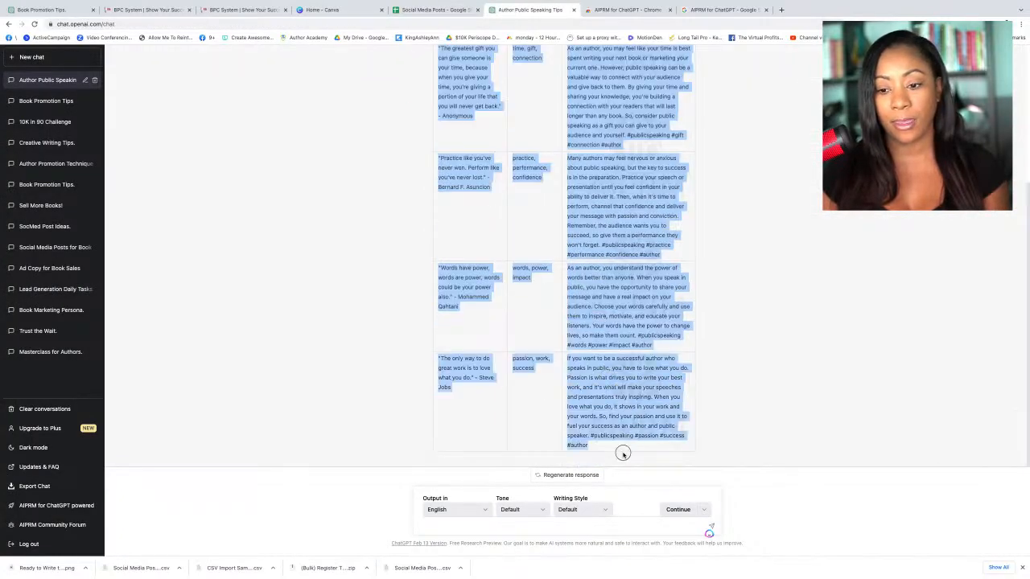
right_click(608, 381)
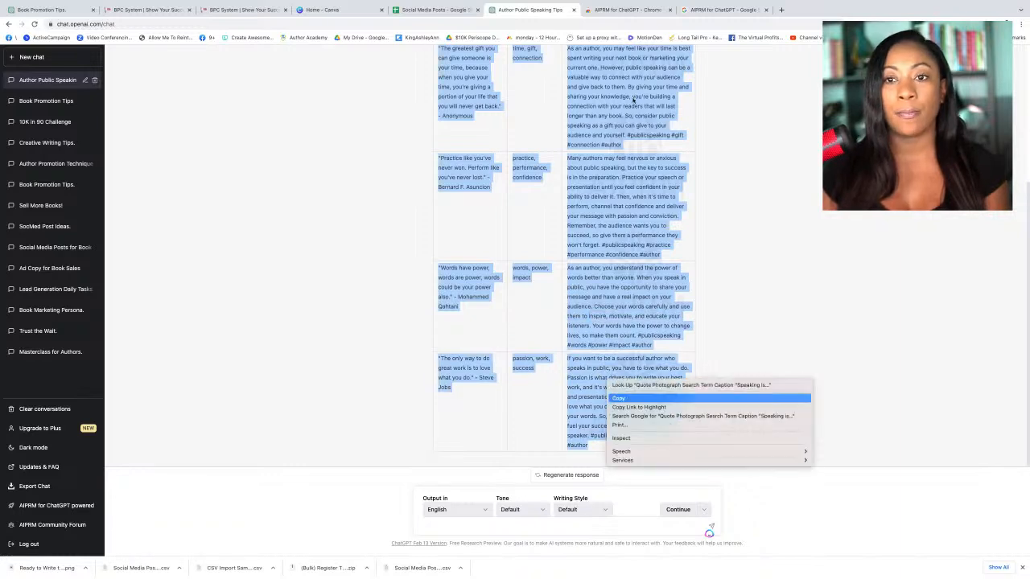
left_click(618, 398)
Step: Clear cell A1 on Sheet4 of the Social Media Posts spreadsheet and paste the copied quotes table there
left_click(450, 10)
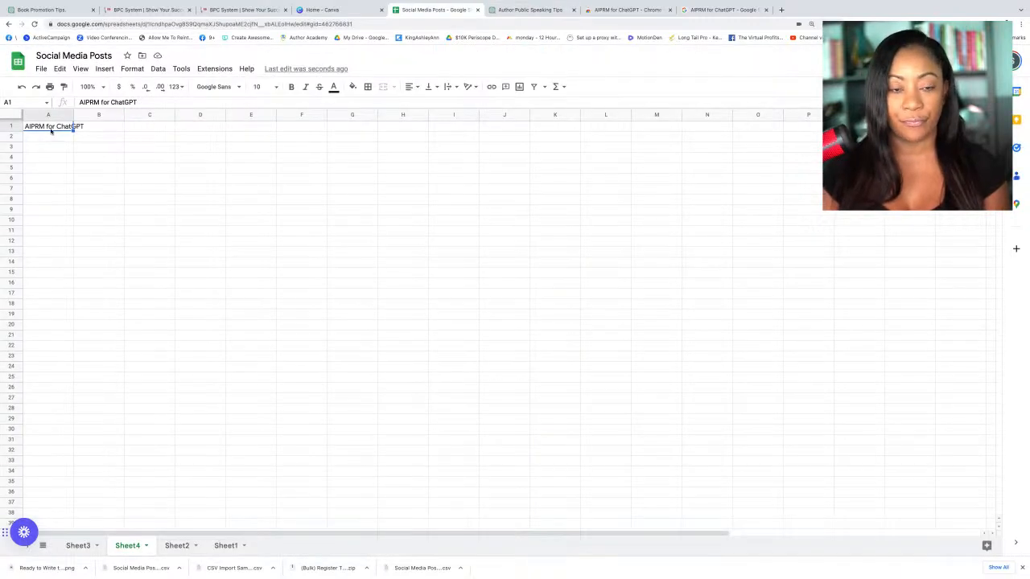
key("Delete")
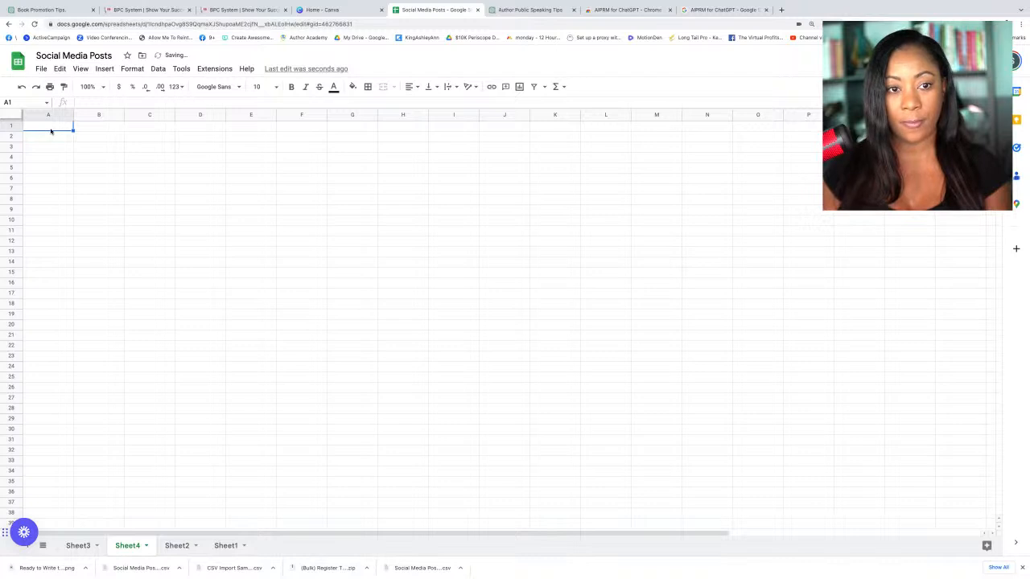
key("ctrl+v")
left_click(116, 207)
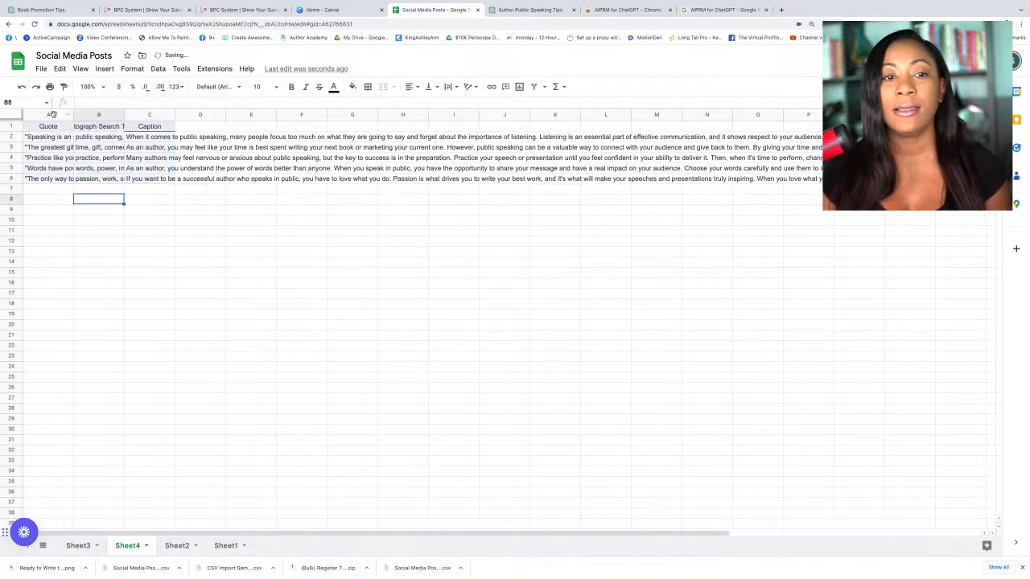
Step: Review the Quote, Photograph Search Term and Caption columns and download Sheet4 as a comma-separated values (.csv) file
left_click(52, 114)
left_click(96, 115)
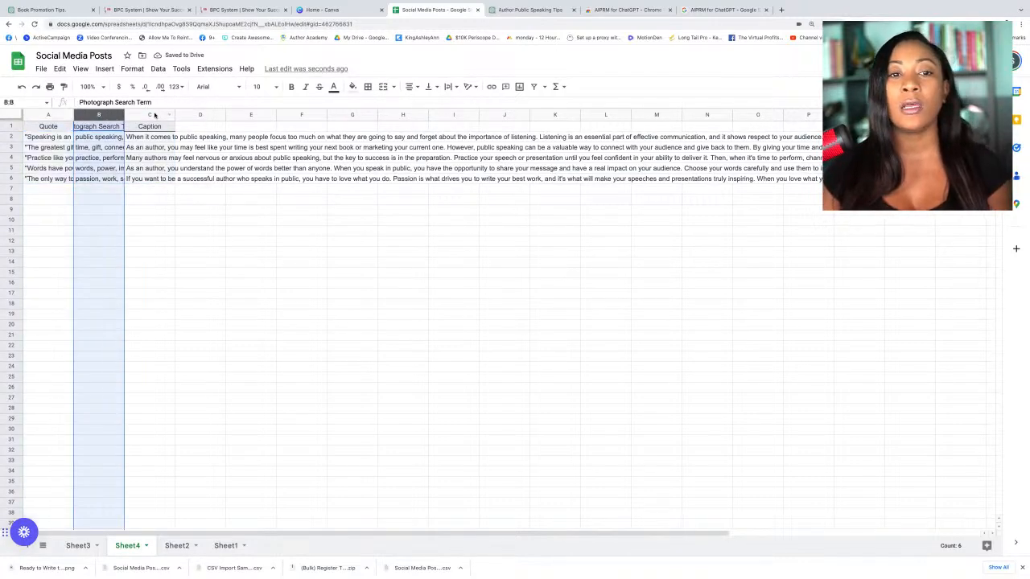
left_click(155, 114)
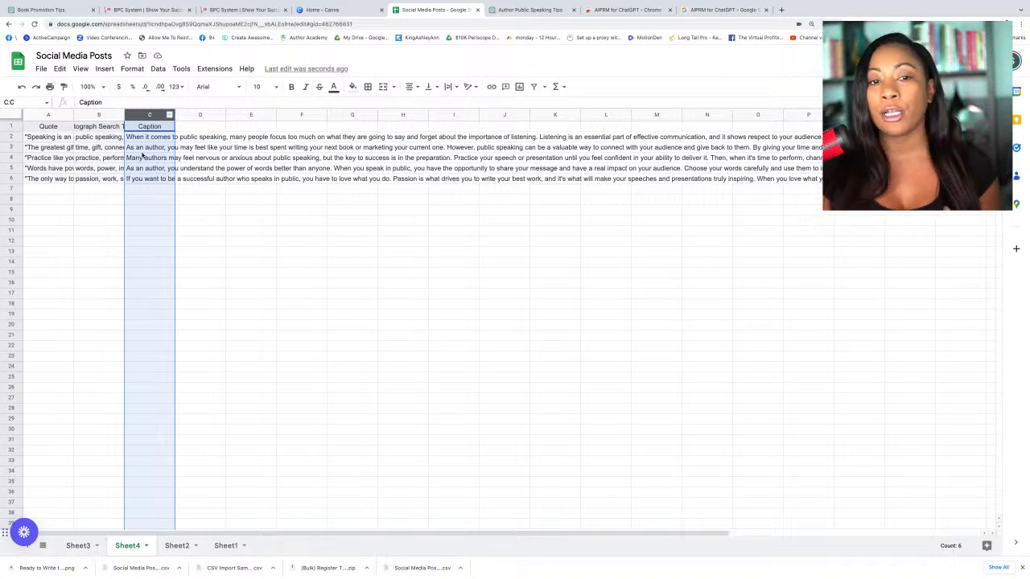
left_click(41, 69)
mouse_move(104, 187)
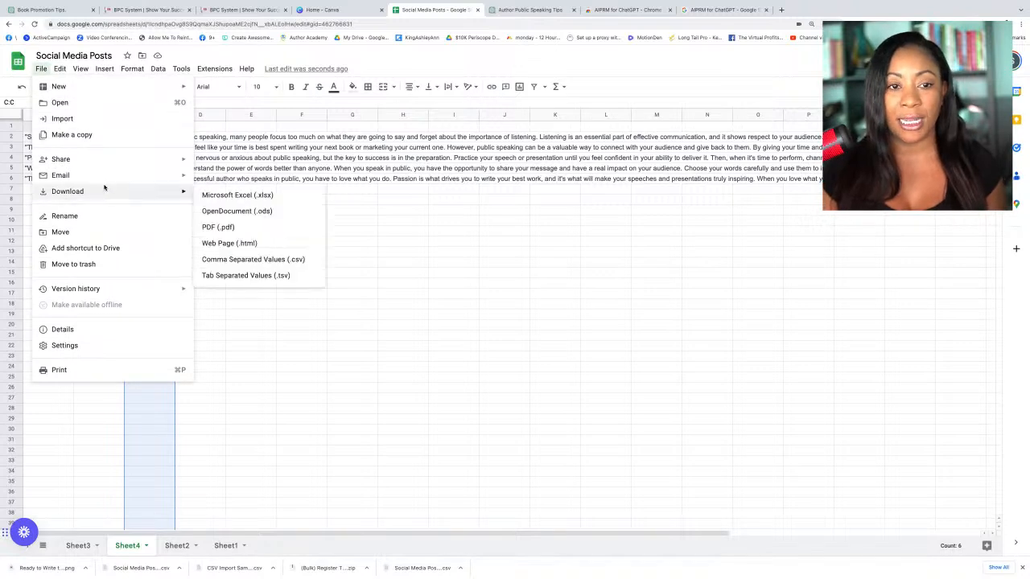
left_click(241, 259)
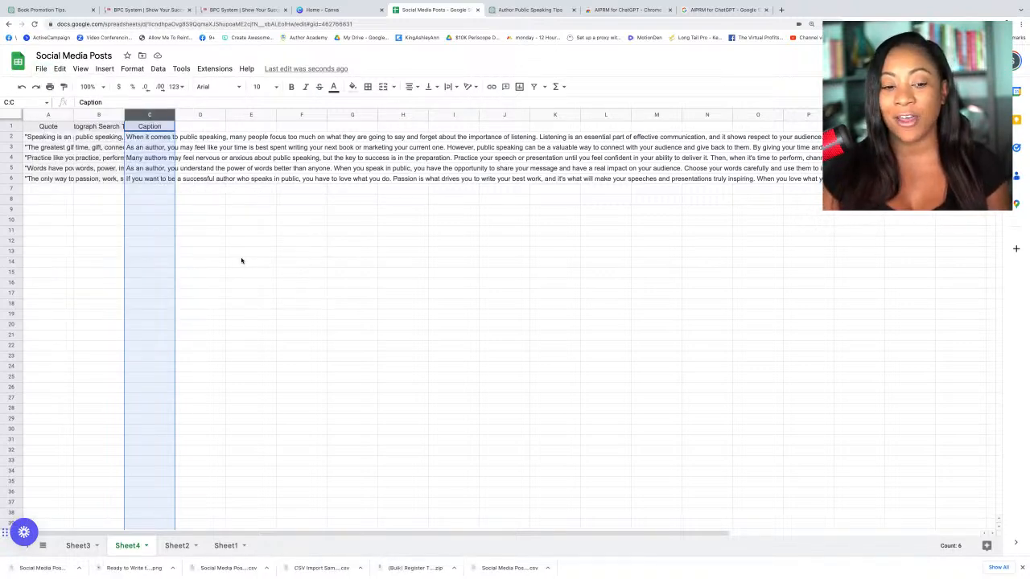
Step: Switch to Canva and create a new blank Mobile Video design, clearing the browser's downloads bar out of view
left_click(330, 11)
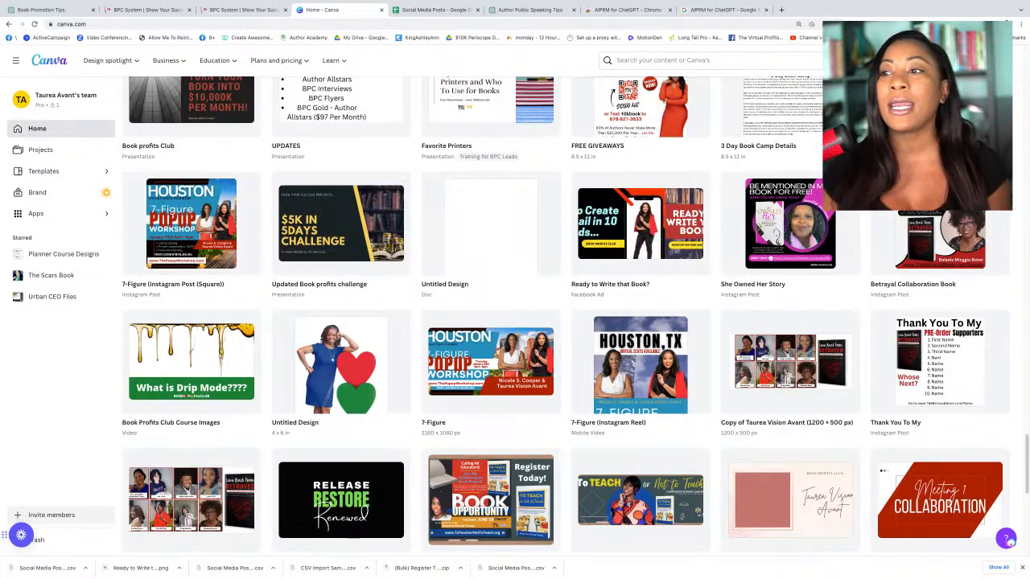
left_click(949, 60)
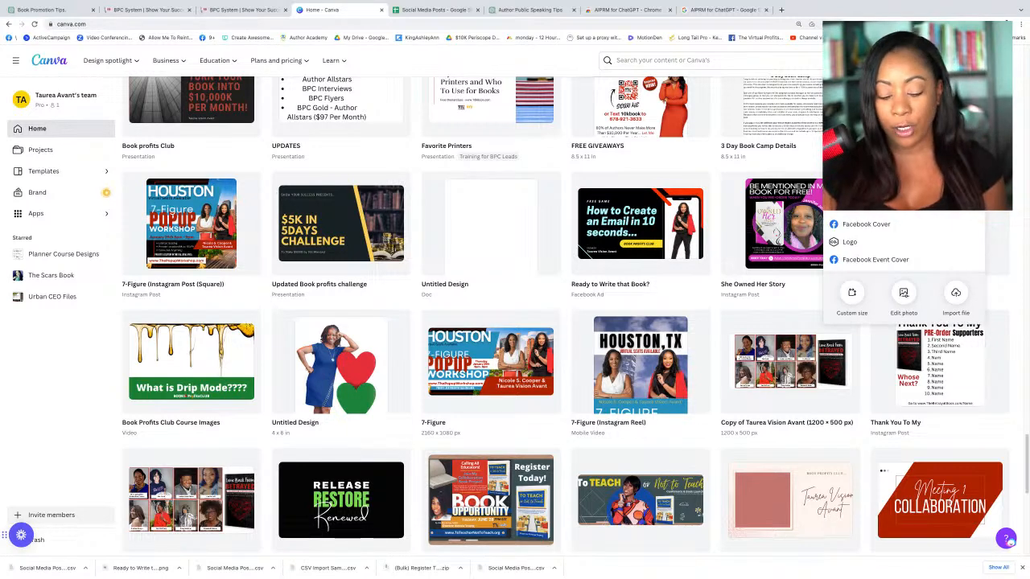
scroll(901, 241, "down", 10)
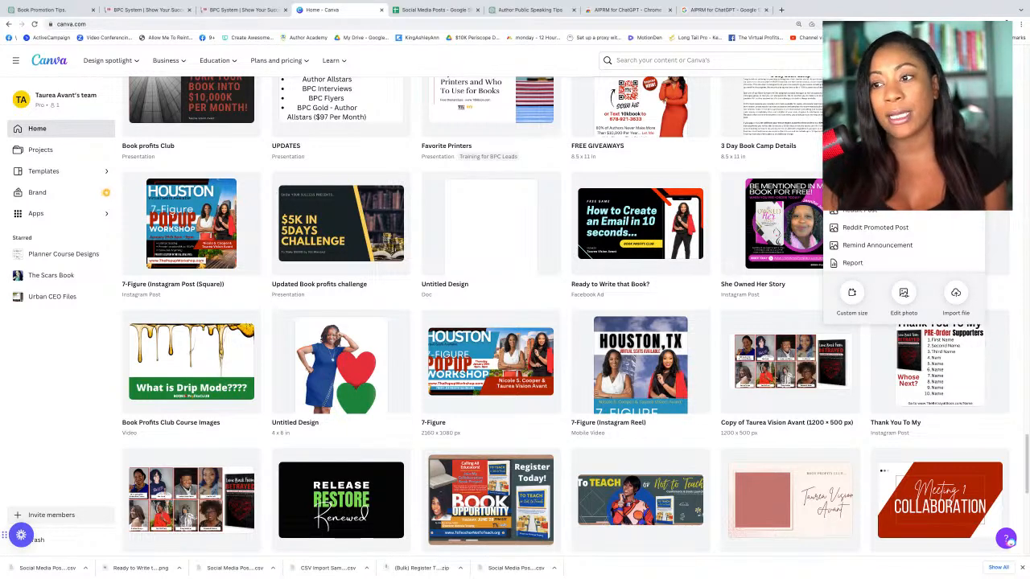
scroll(901, 241, "down", 5)
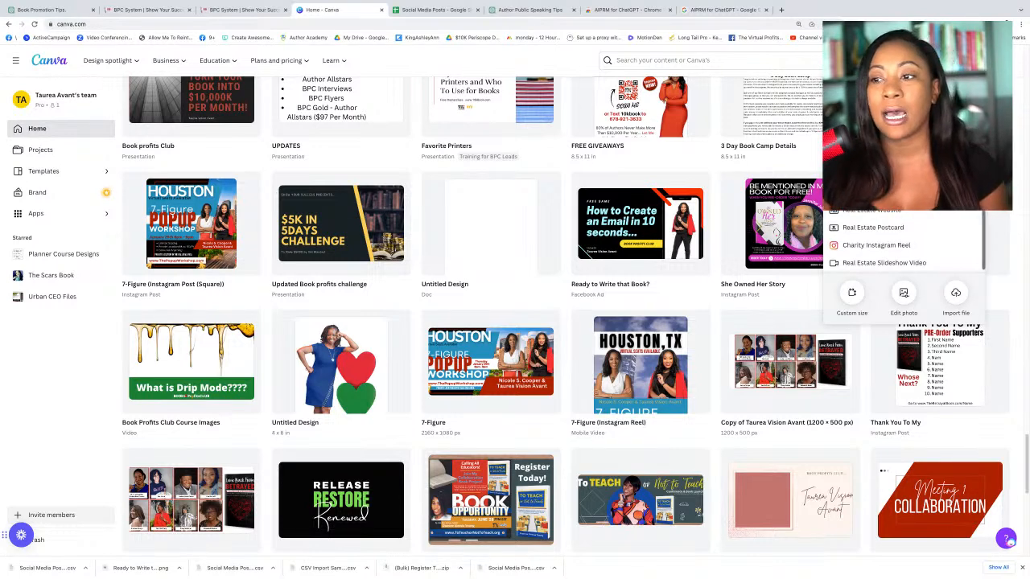
left_click(882, 122)
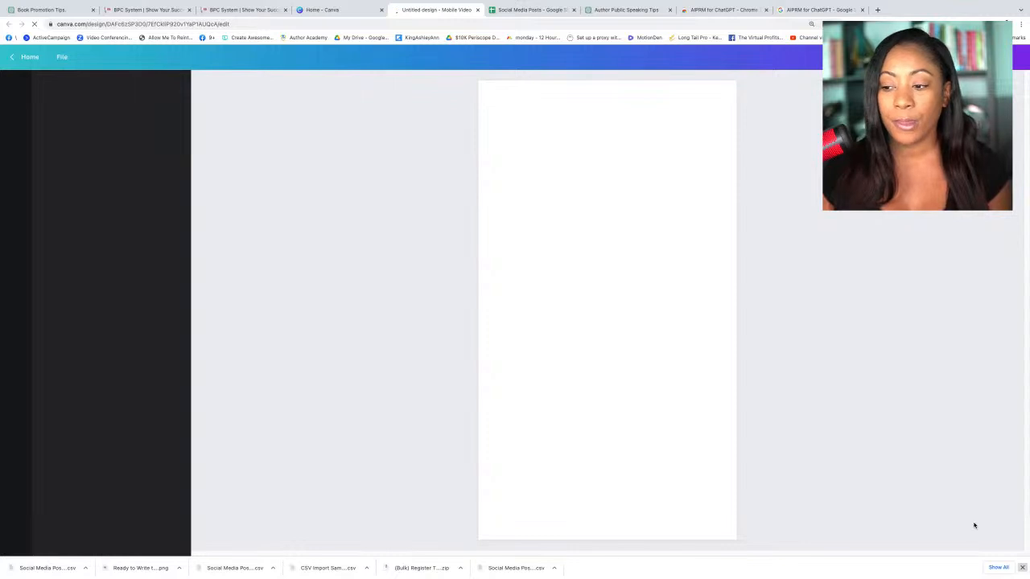
left_click(1024, 568)
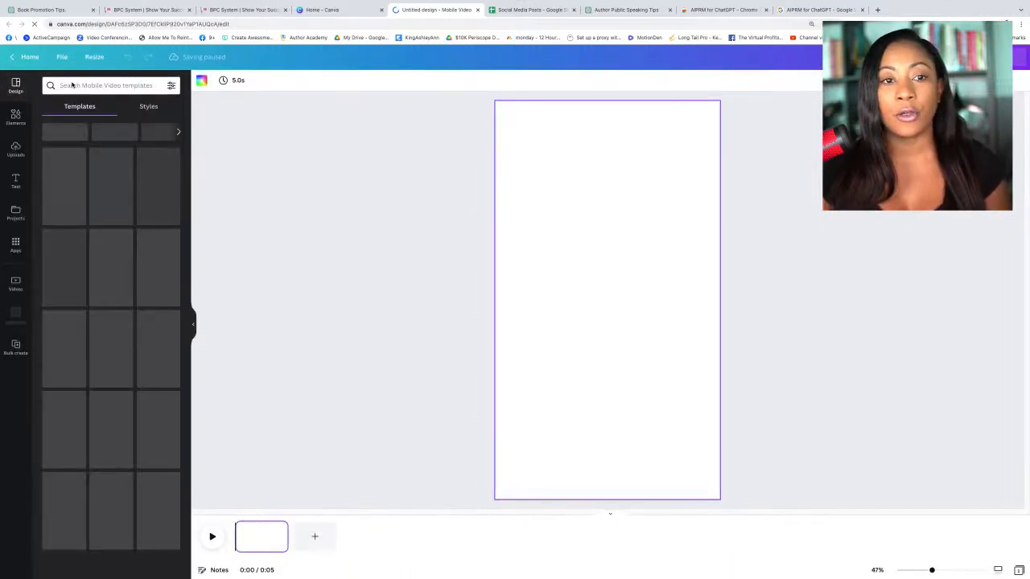
Step: Search the Mobile Video templates for "quote"
left_click(69, 84)
type("qu")
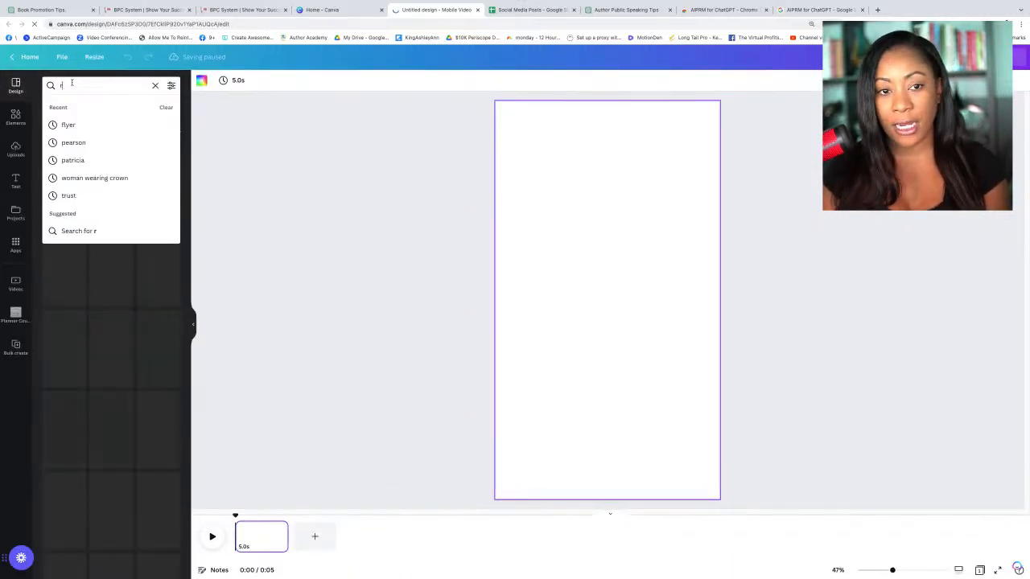
type("ote")
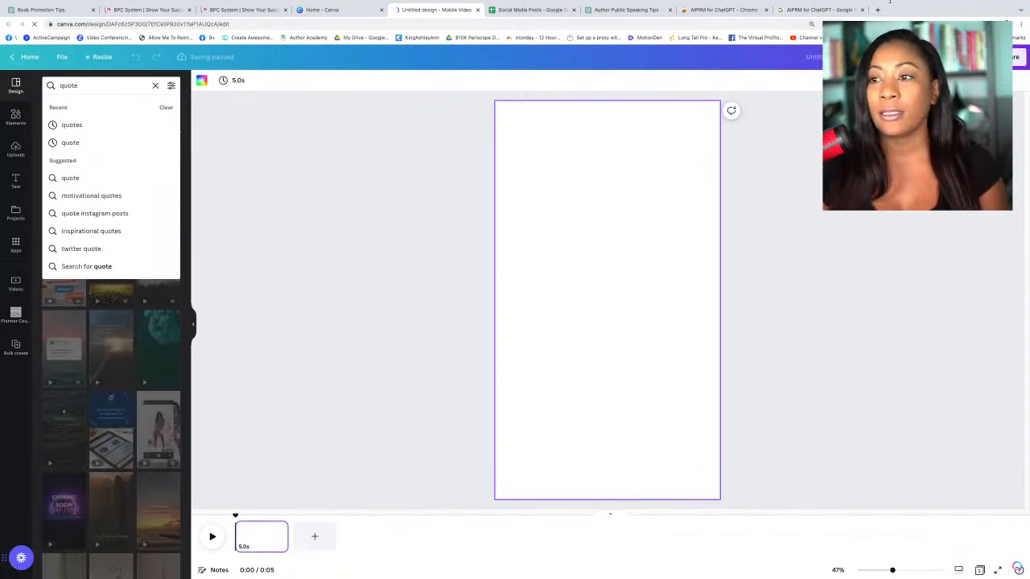
key("Return")
mouse_move(891, 5)
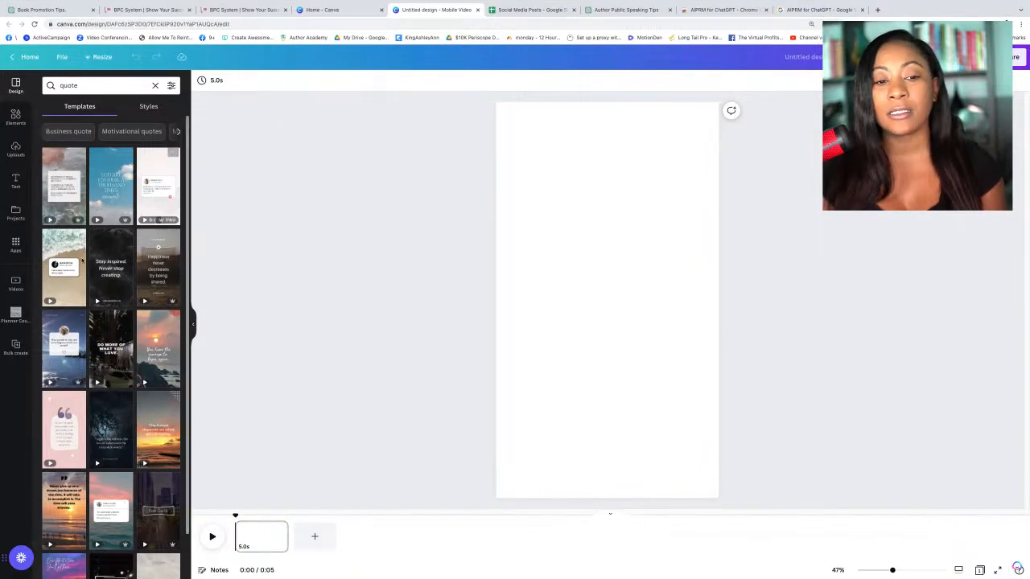
Step: Apply the beach video template with the quote "Don't look back, you're not going that way." to the blank page
scroll(149, 397, "down", 2)
scroll(149, 398, "down", 5)
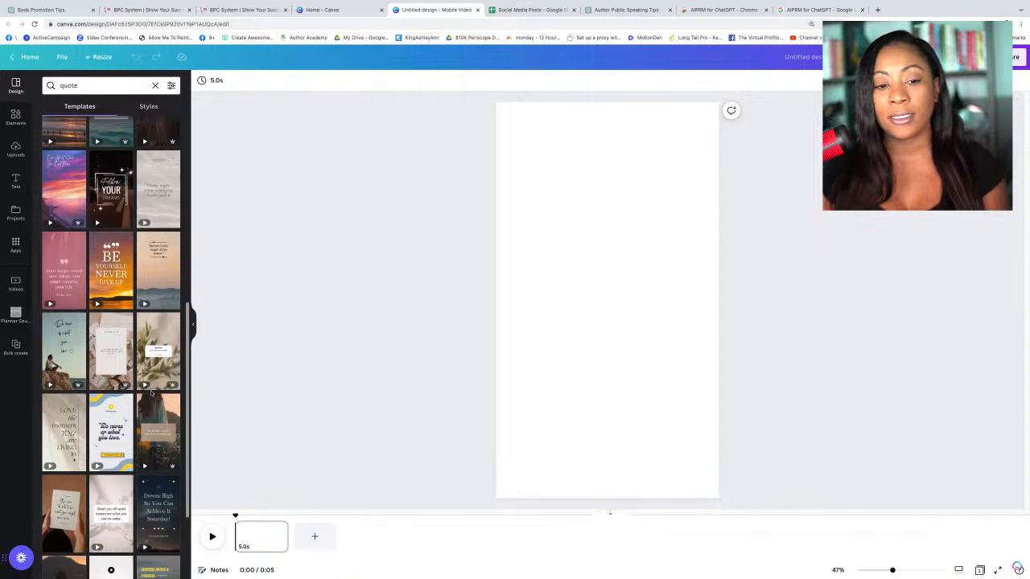
scroll(151, 393, "down", 5)
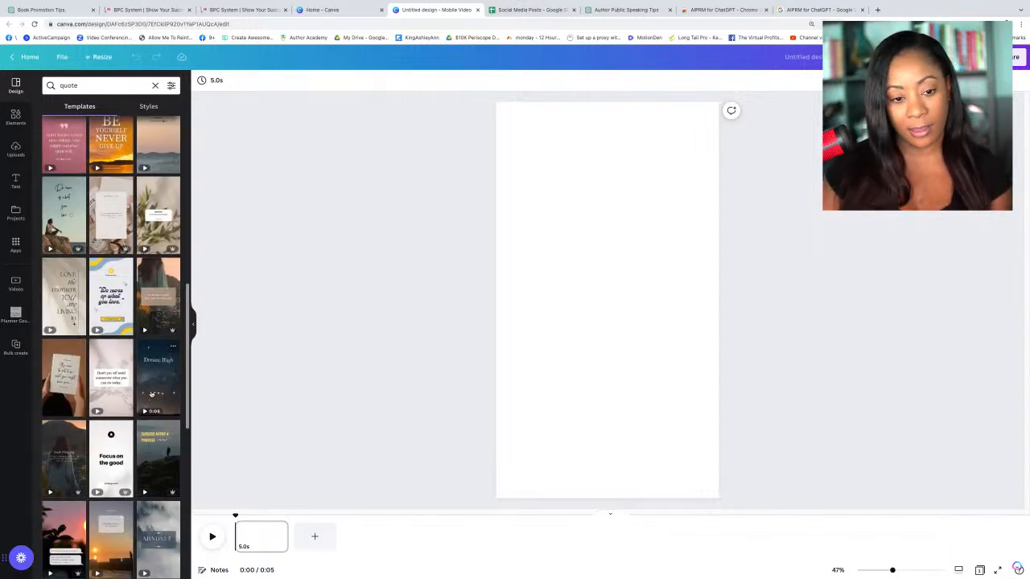
scroll(150, 390, "down", 8)
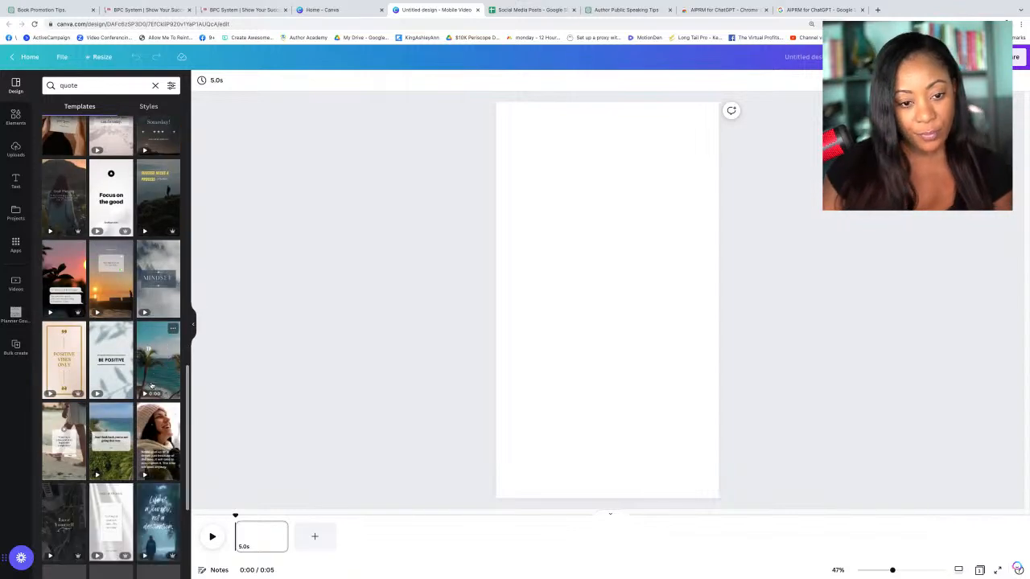
scroll(151, 387, "down", 5)
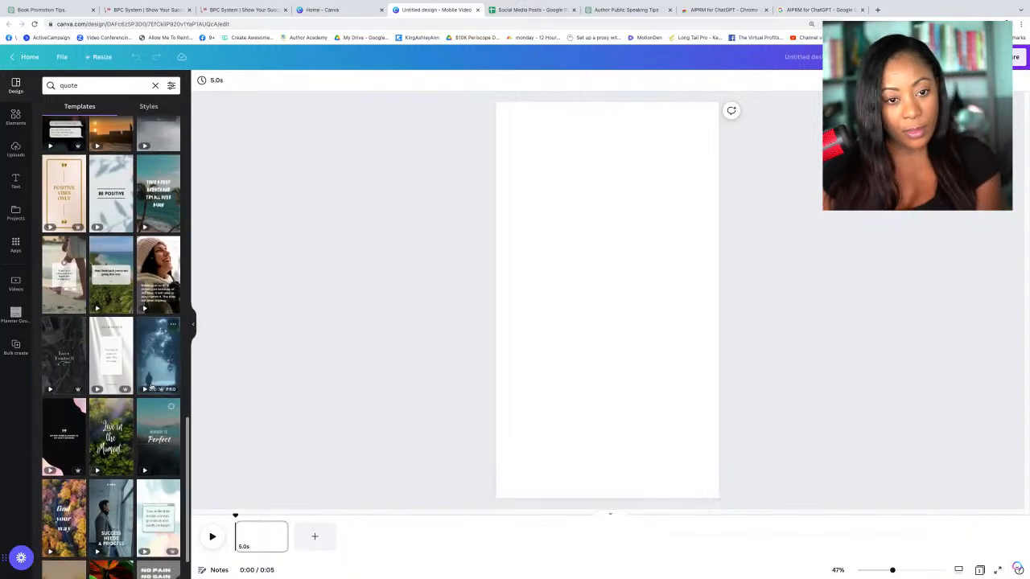
left_click(110, 274)
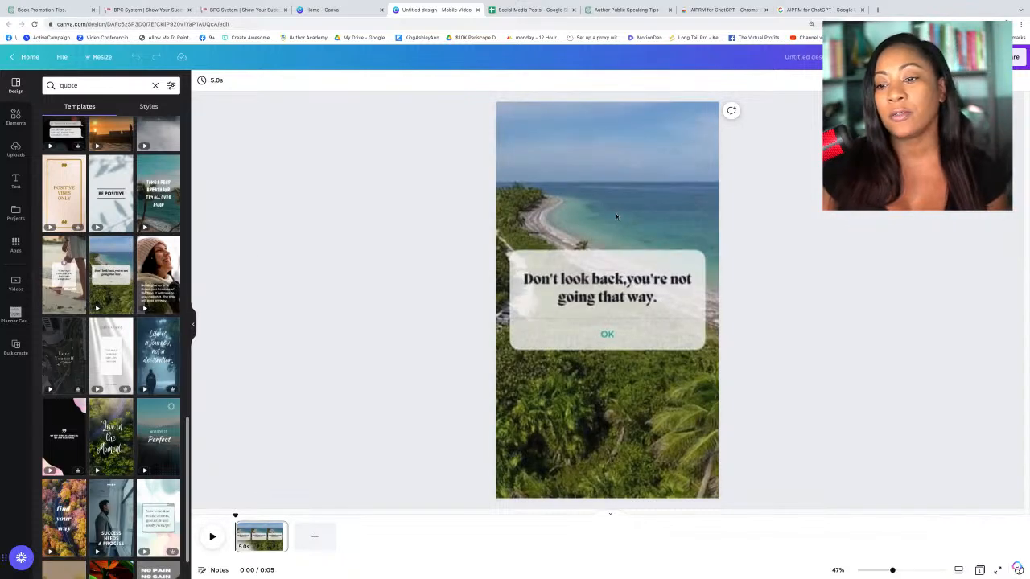
Step: Resize the translucent box behind the quote text slightly, to about 956 wide by 488 high
left_click(601, 237)
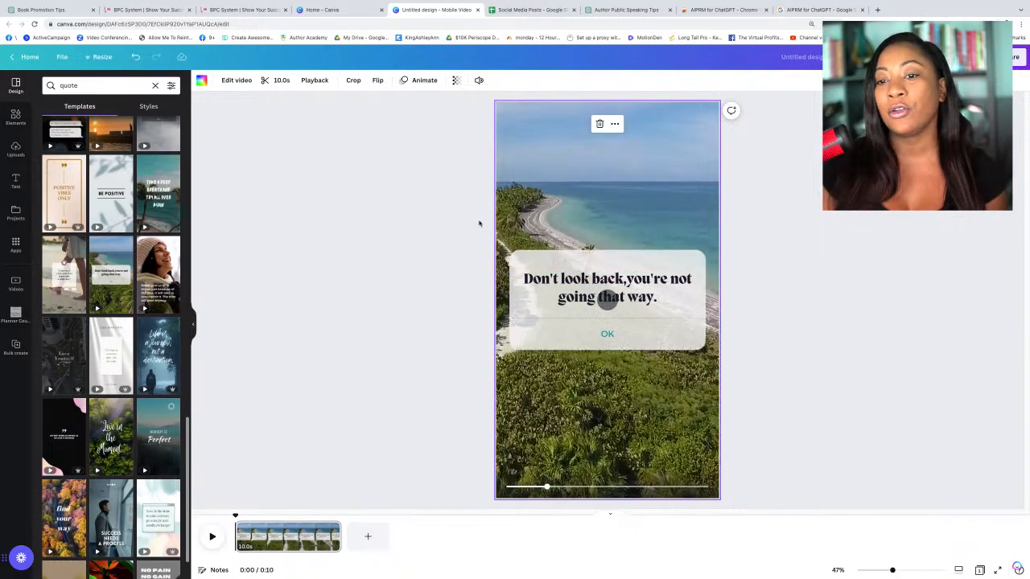
left_click(615, 265)
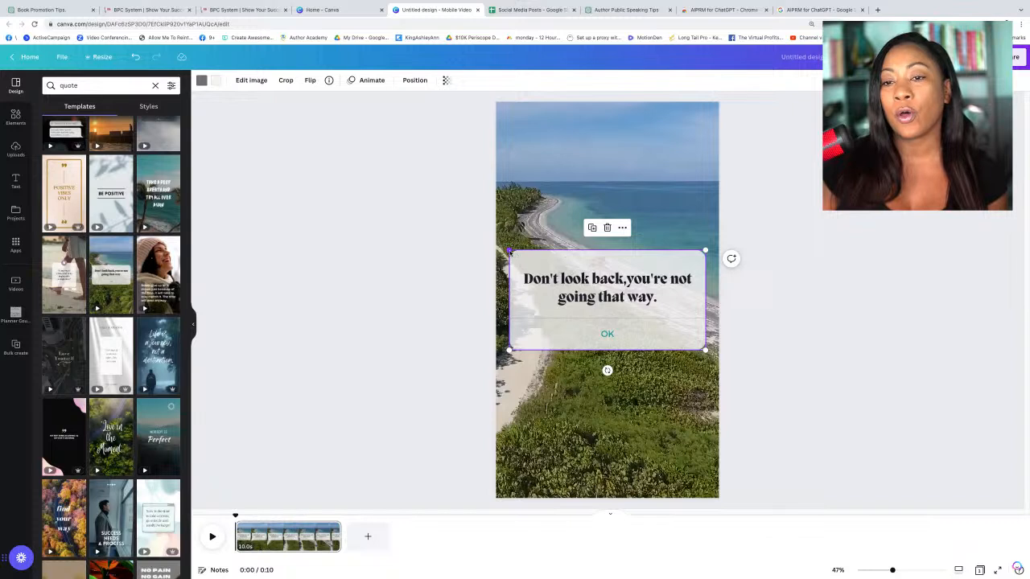
mouse_move(508, 250)
left_mouse_down()
mouse_move(499, 251)
mouse_move(518, 255)
mouse_move(509, 250)
left_mouse_up()
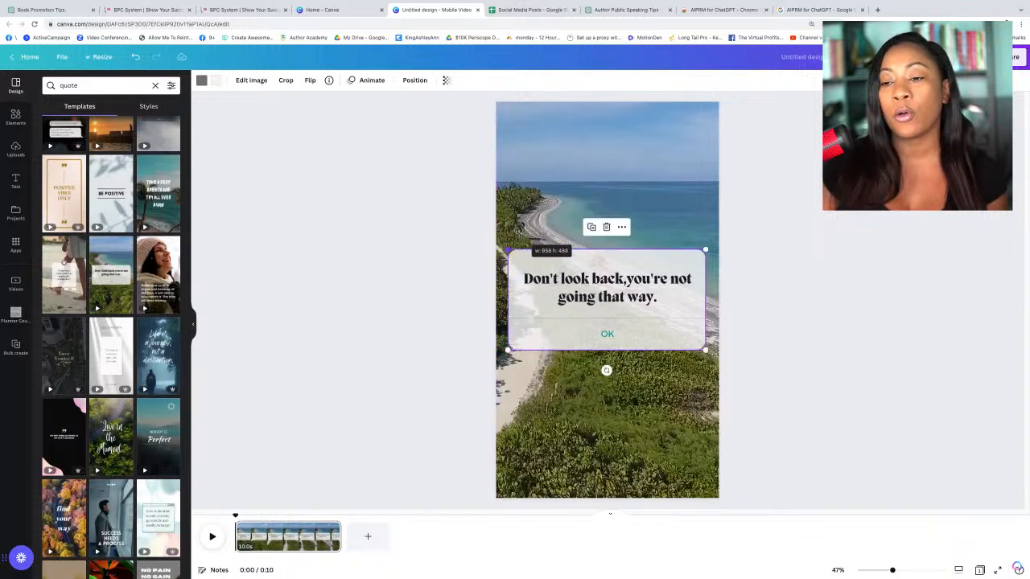
left_click_drag(664, 281, 689, 258)
Step: Change the quote text's font to Aileron Regular and reduce its size to about 40
left_click(691, 298)
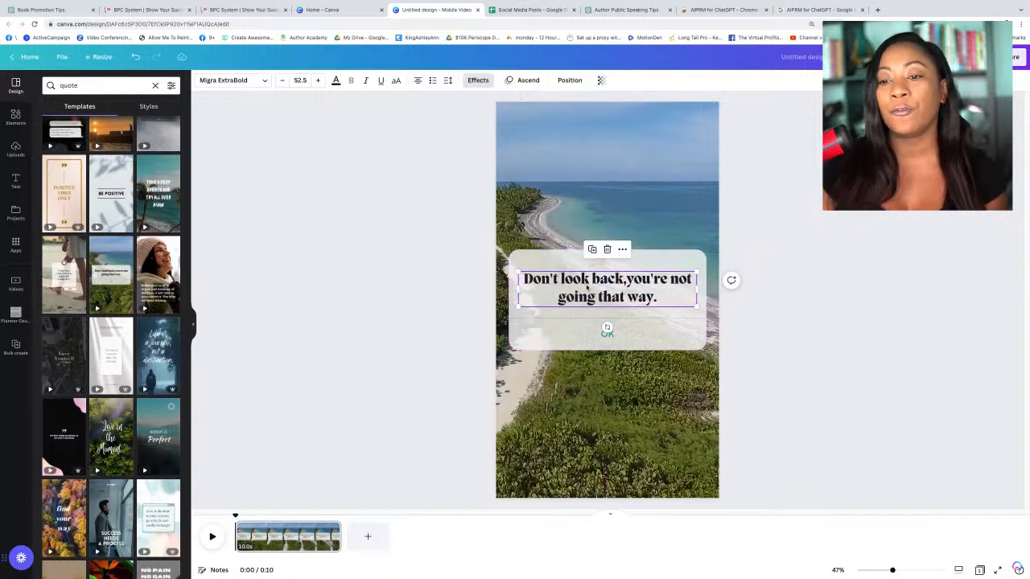
left_click(266, 83)
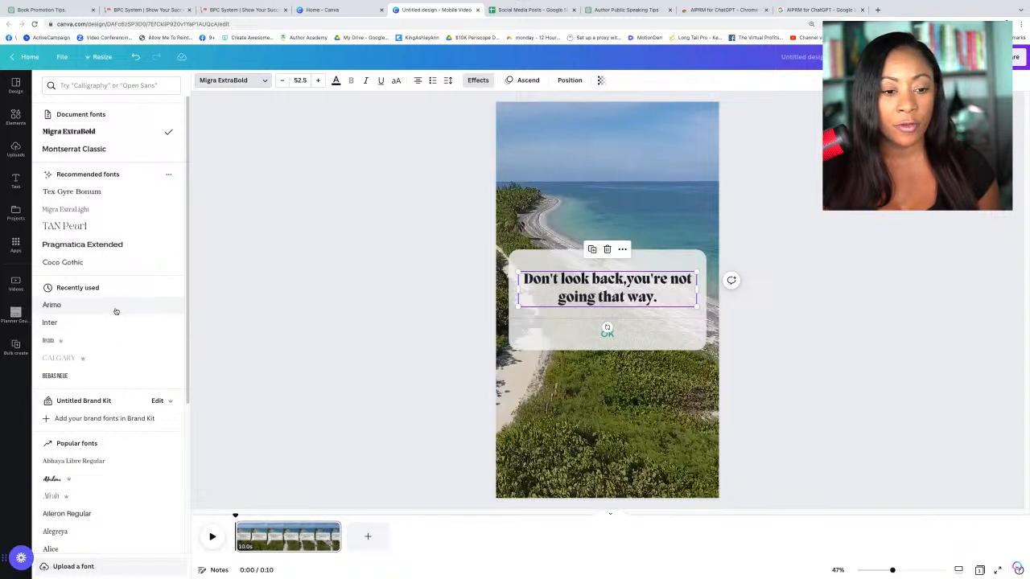
left_click(94, 514)
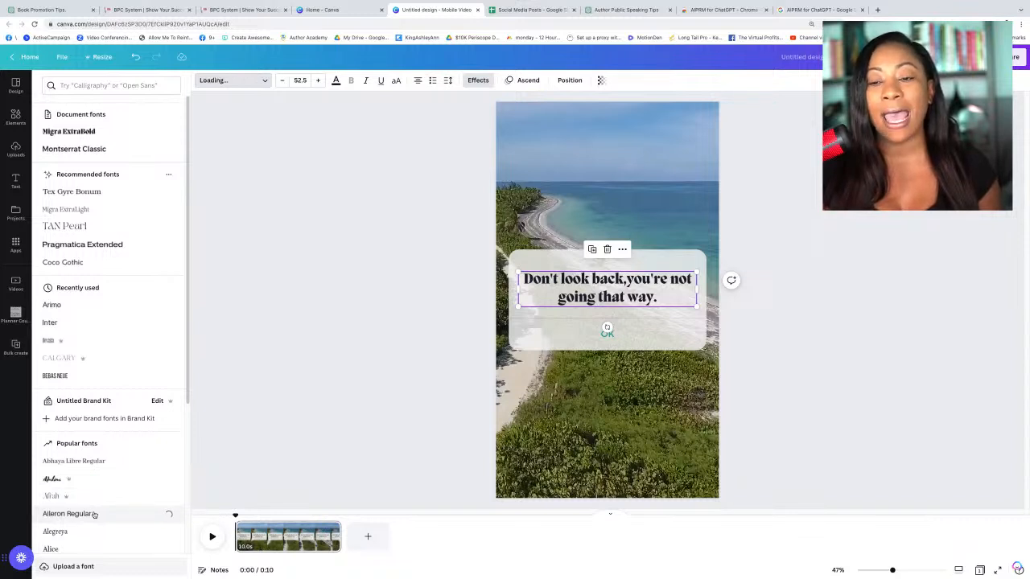
left_click(283, 80)
left_click(282, 80)
left_click(282, 80)
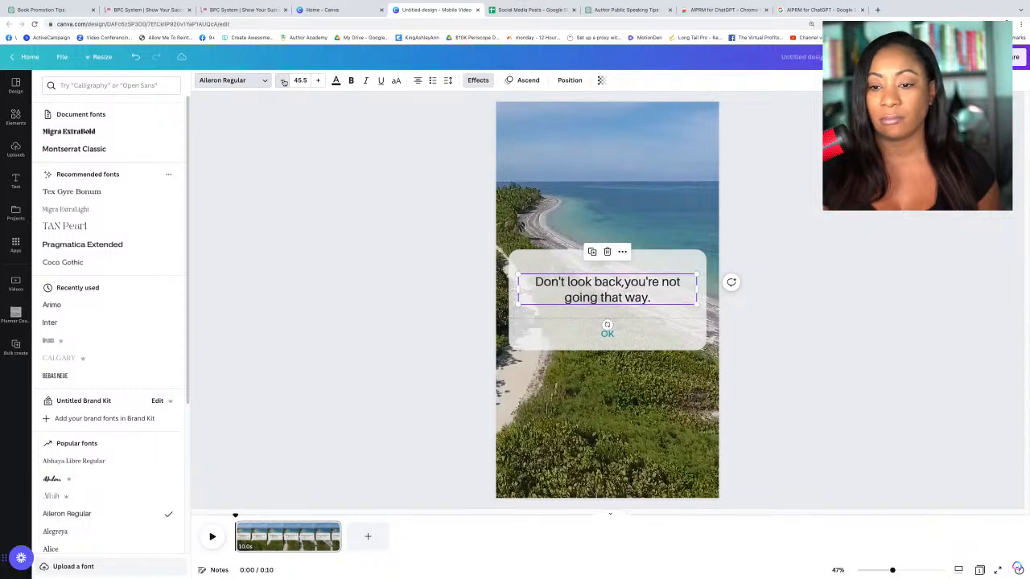
left_click(283, 81)
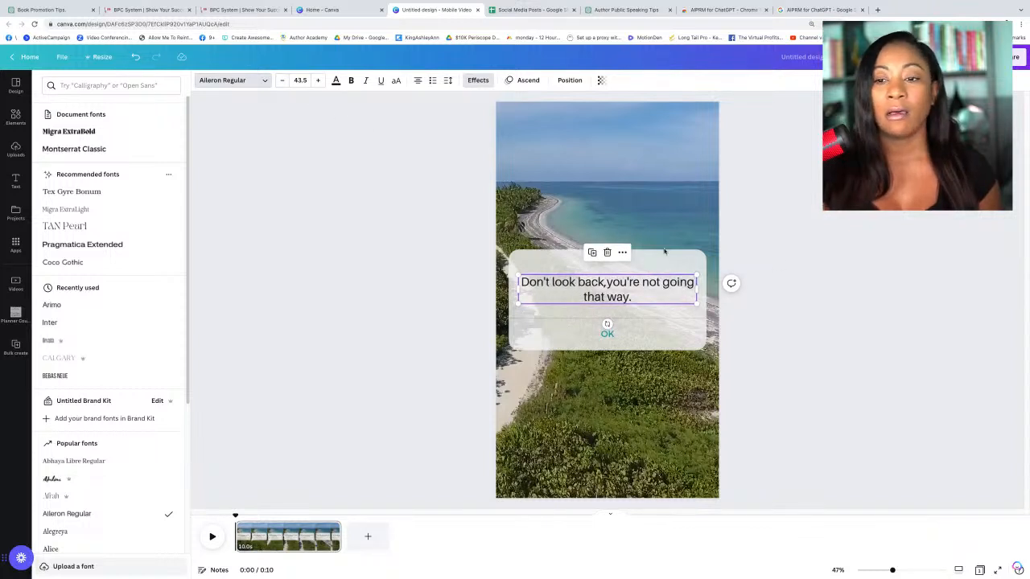
left_click(282, 81)
left_click(282, 80)
left_click(283, 80)
left_click(282, 80)
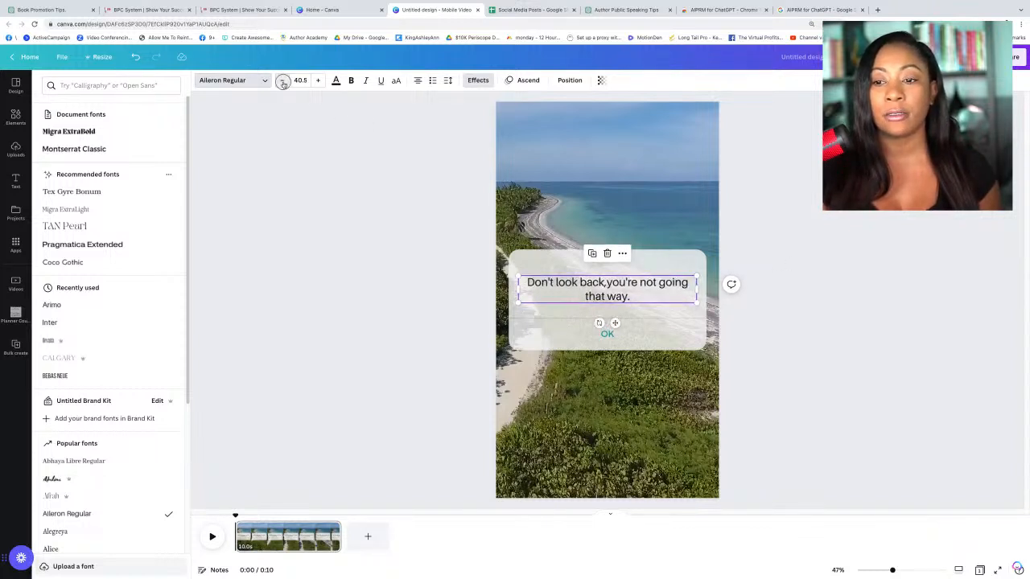
Step: Move the quote text up towards the upper edge of its translucent box and deselect it
left_click(593, 273)
left_click_drag(601, 286, 600, 268)
left_click(800, 238)
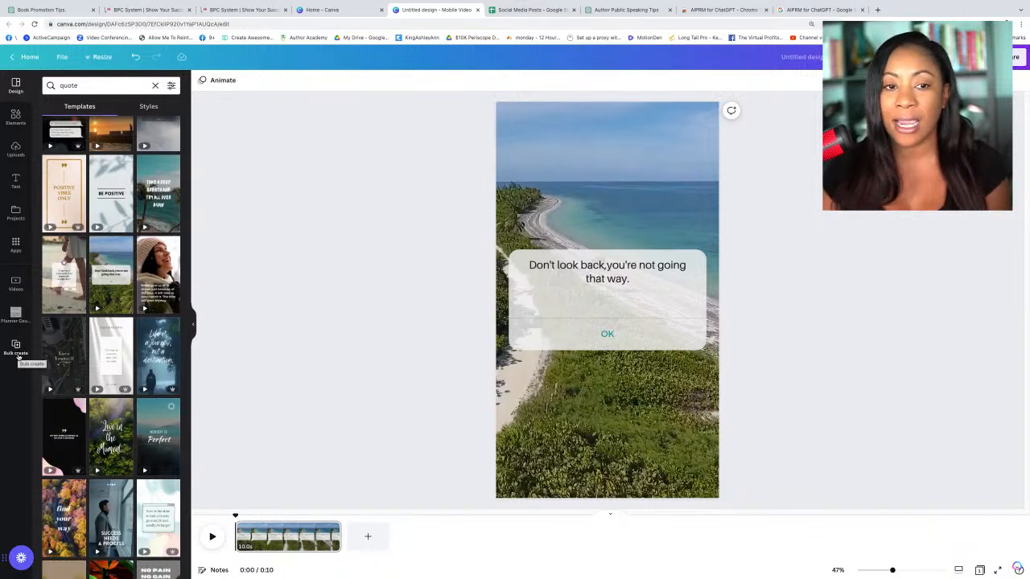
Step: Search the Canva apps for "bulk create" and clear the search
left_click(15, 244)
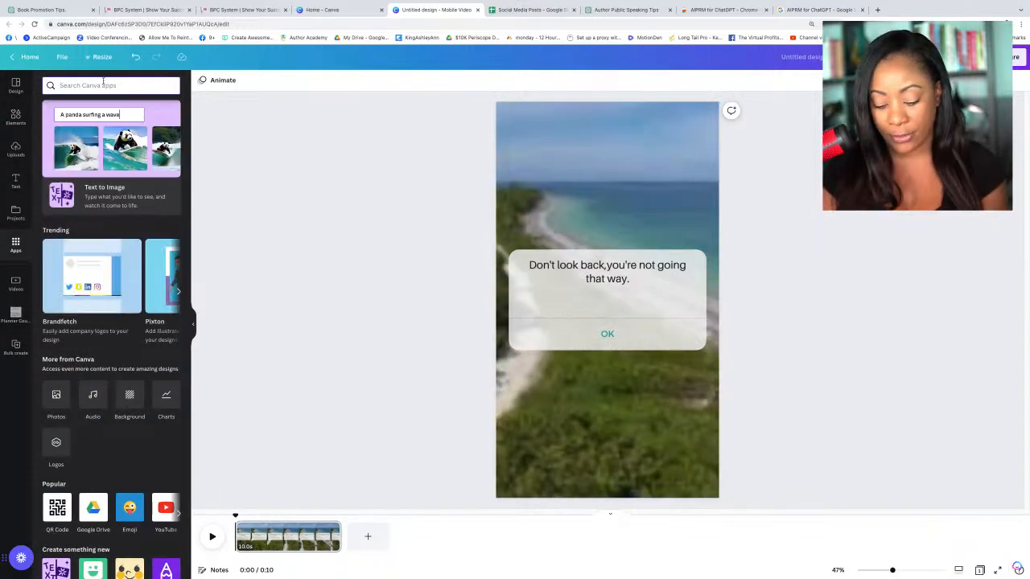
left_click(103, 84)
type("bulk create")
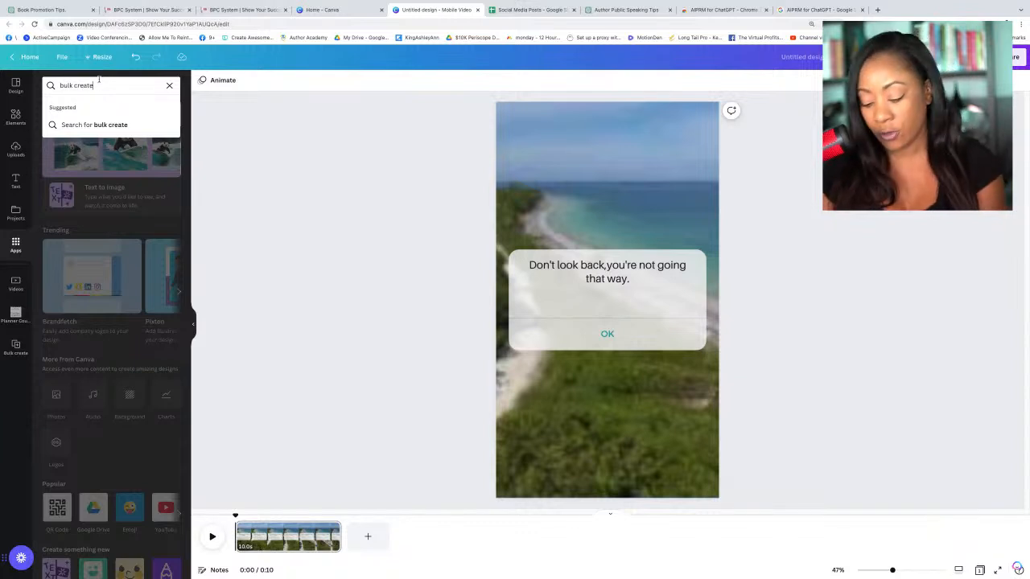
key("Return")
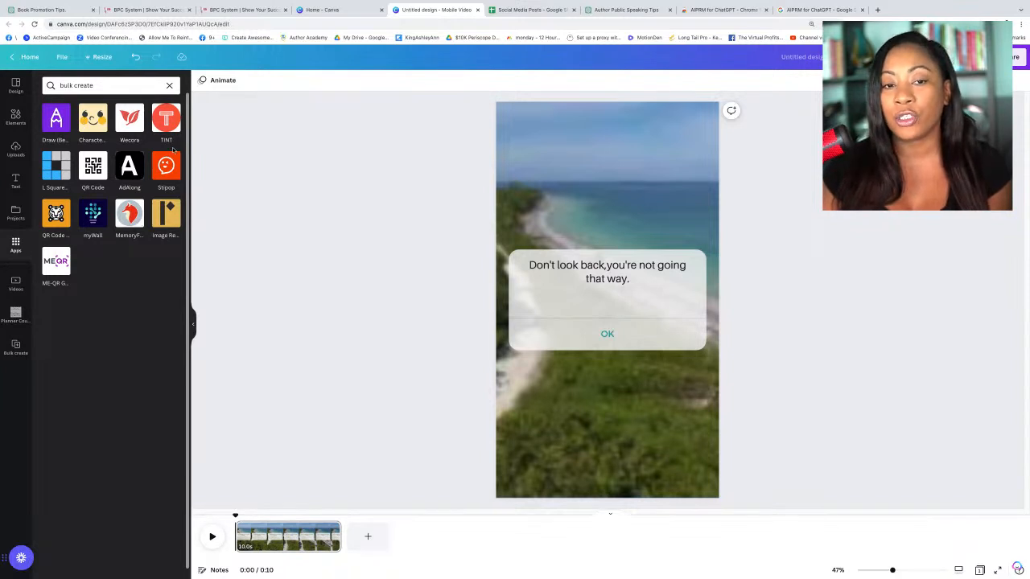
left_click(169, 84)
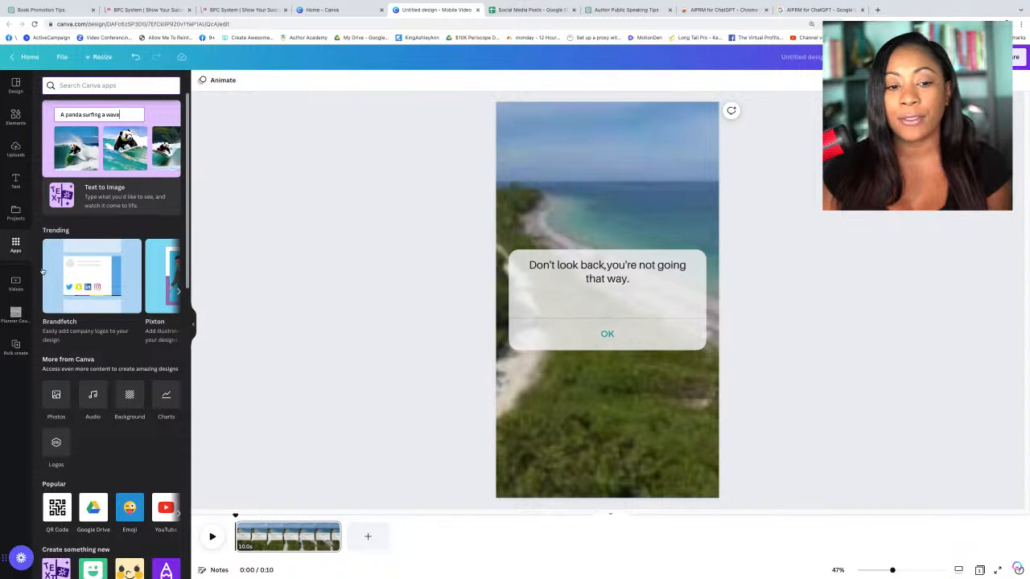
Step: Open Bulk create and upload the Social Media Posts CSV file downloaded from Sheet4 as its data
left_click(15, 345)
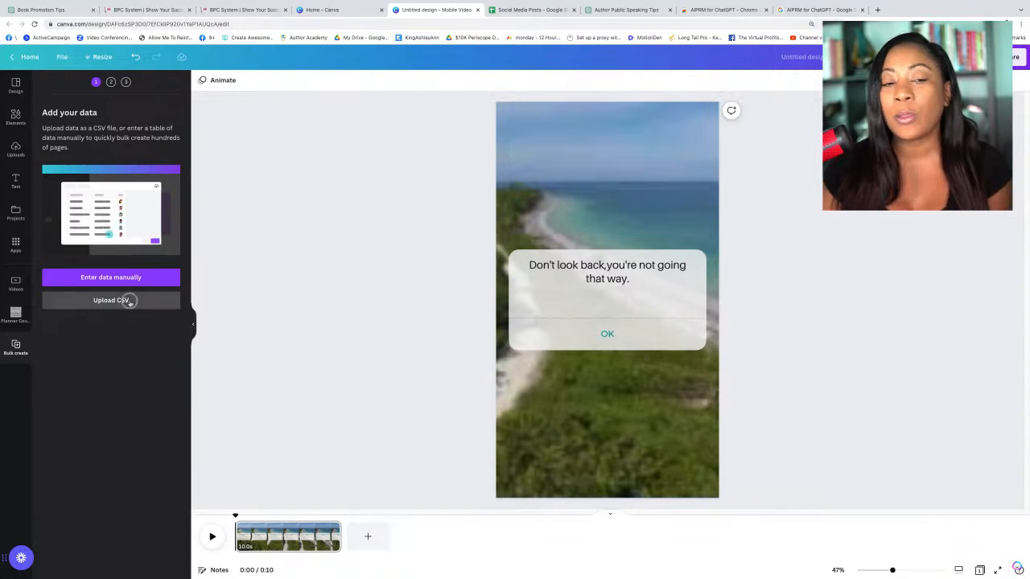
left_click(161, 300)
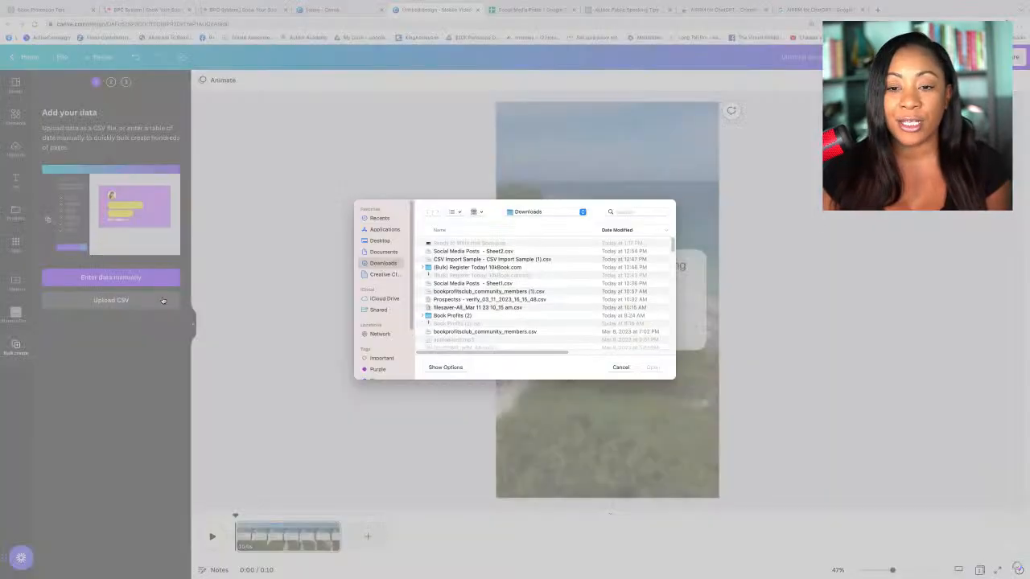
double_click(454, 241)
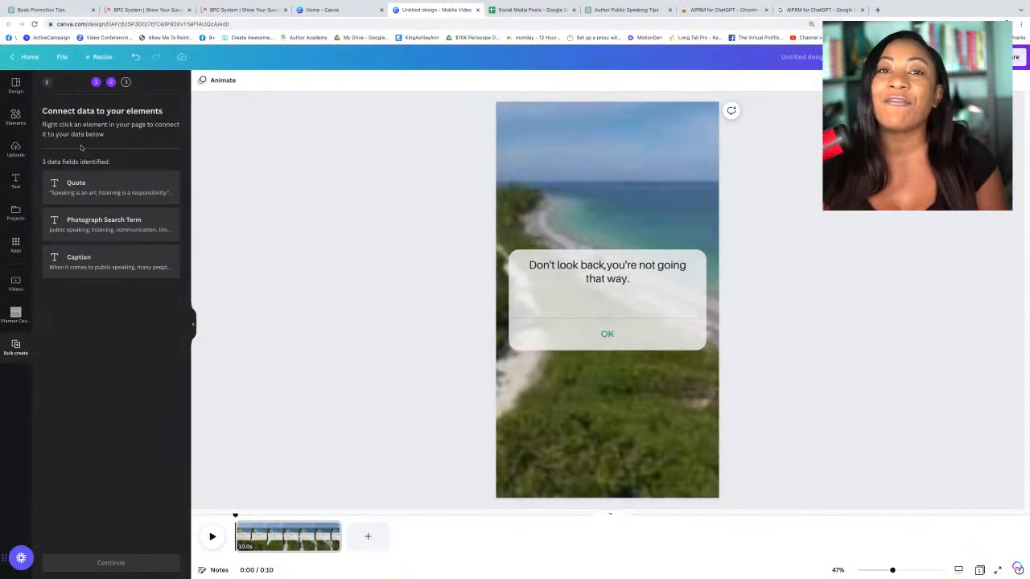
left_click(596, 276)
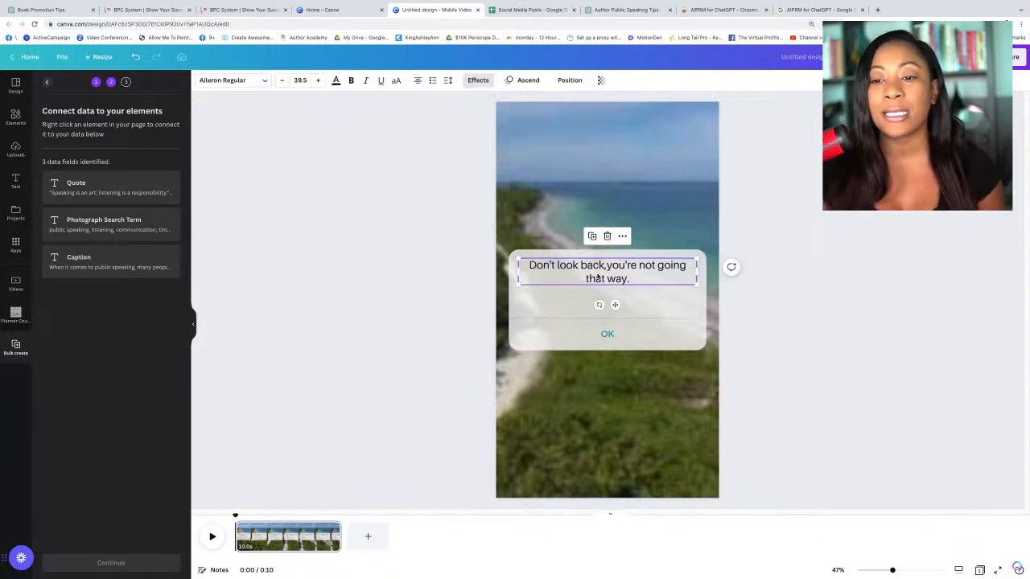
left_click(463, 268)
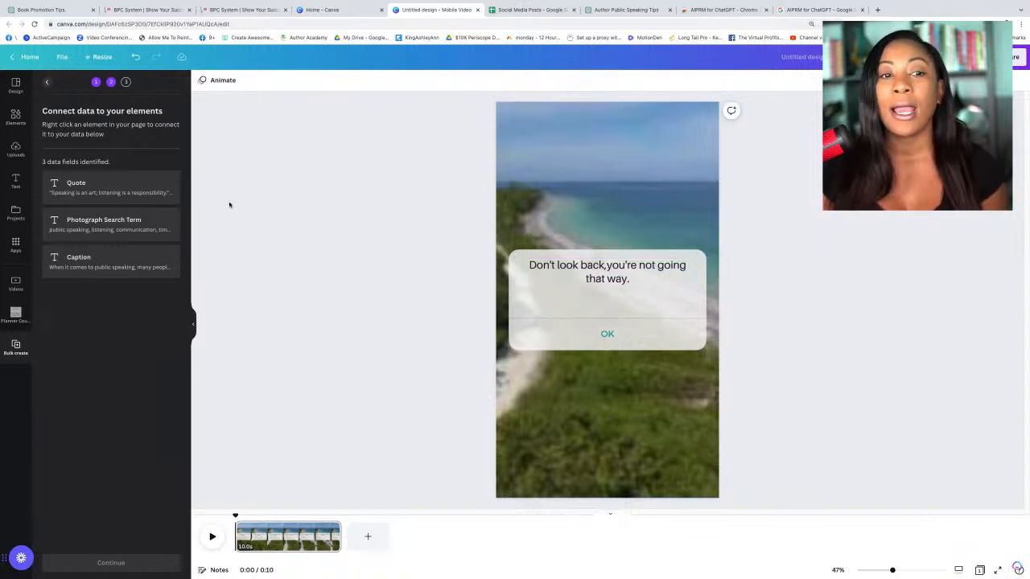
Step: Leave the data connection, search the uploads by the woman's first name, and place her red-blouse, black-skirt photo slightly higher on the page
left_click(46, 82)
left_click(13, 153)
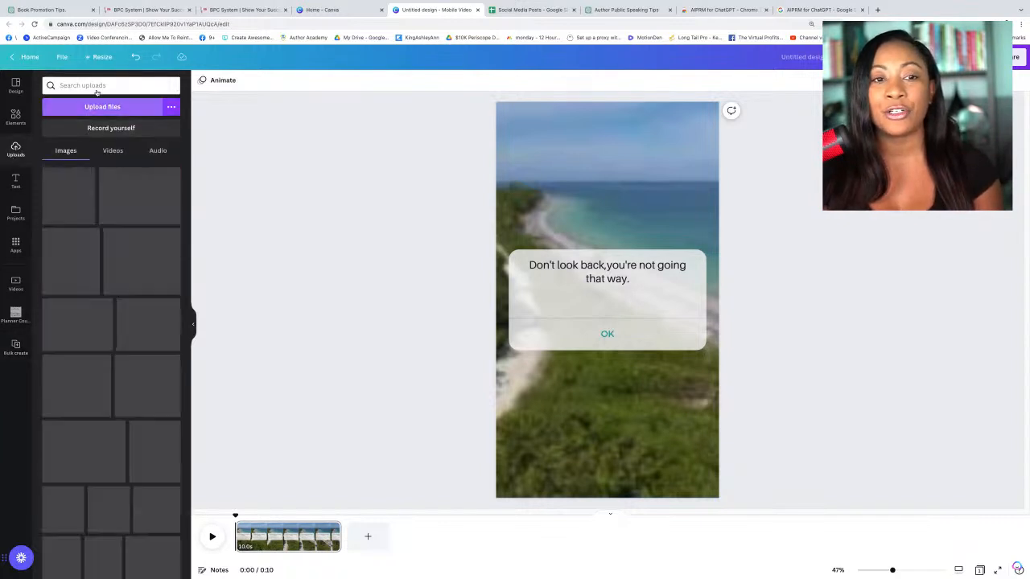
type("taurea")
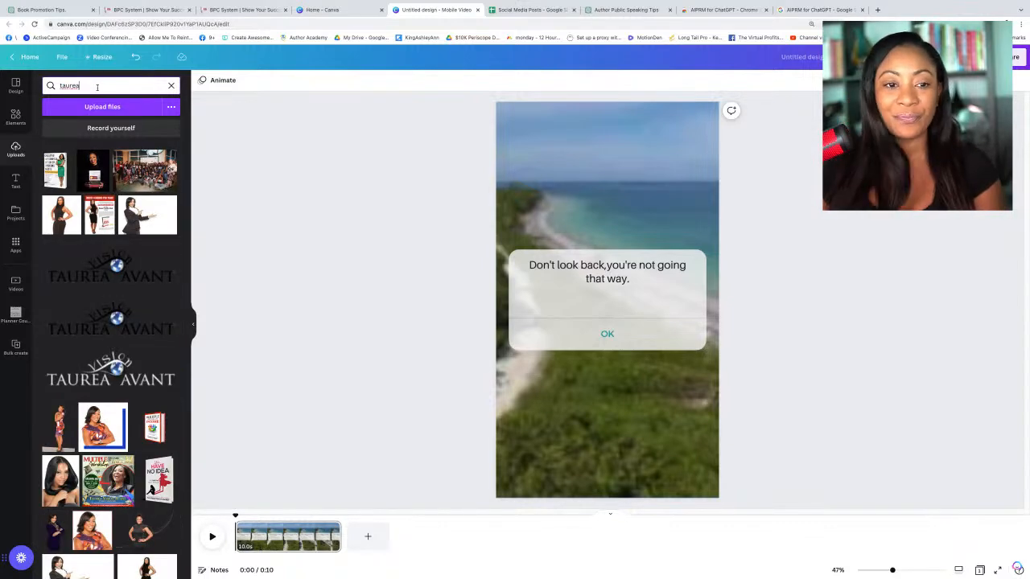
scroll(165, 463, "down", 5)
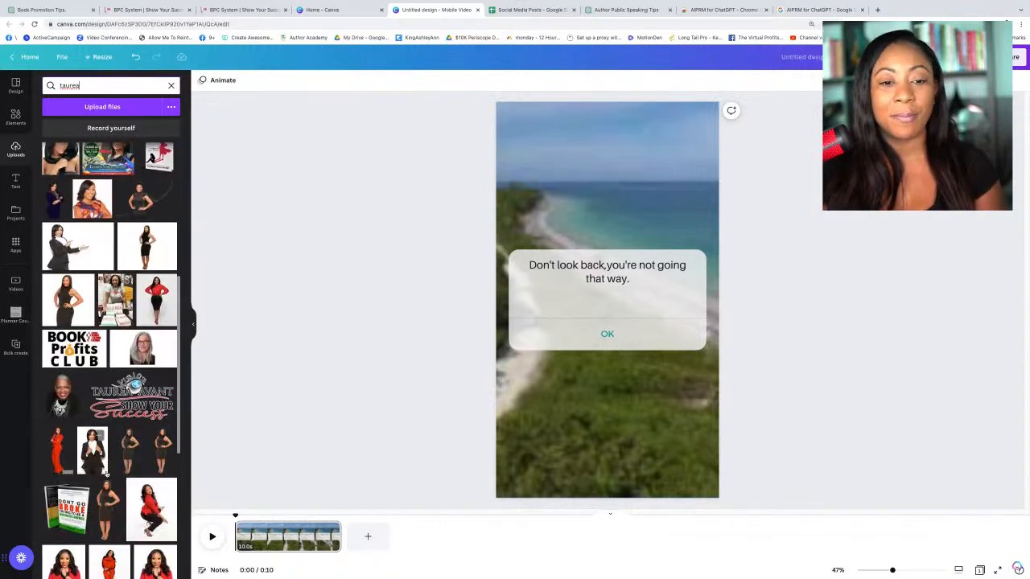
left_click(161, 294)
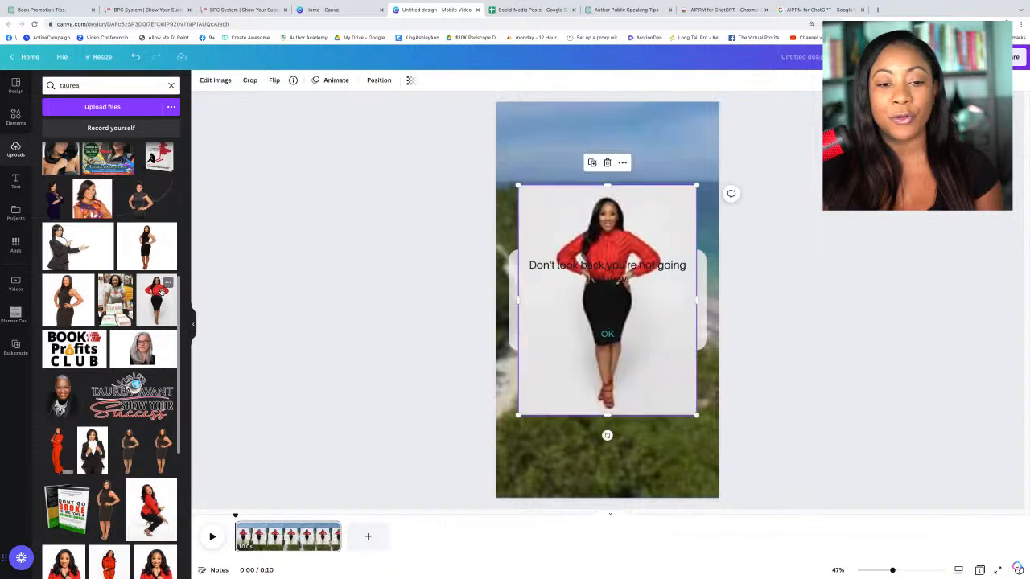
left_click_drag(609, 206, 608, 174)
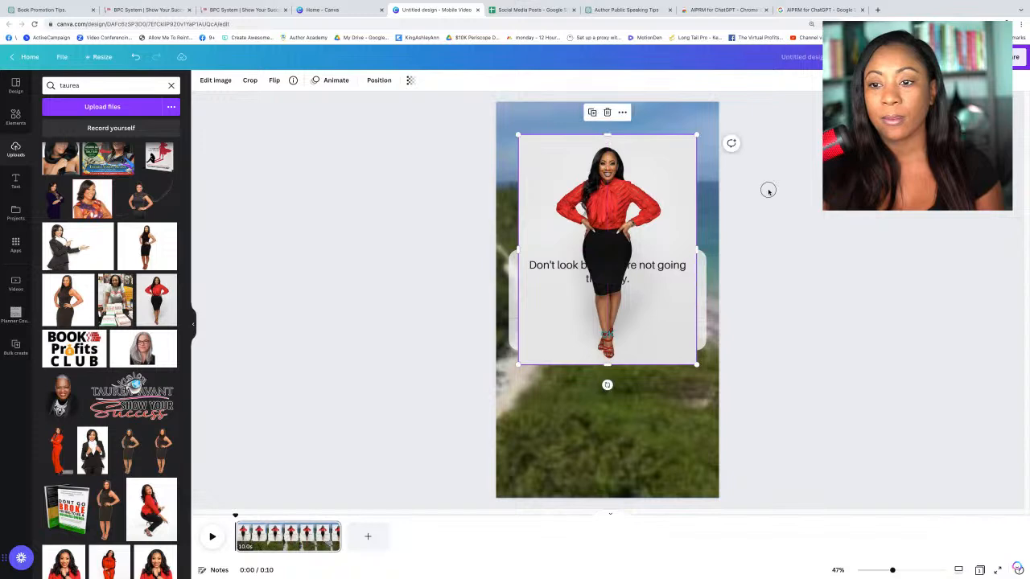
Step: Remove the background from the woman's photo and crop away its lower part to just below her waist
left_click(227, 81)
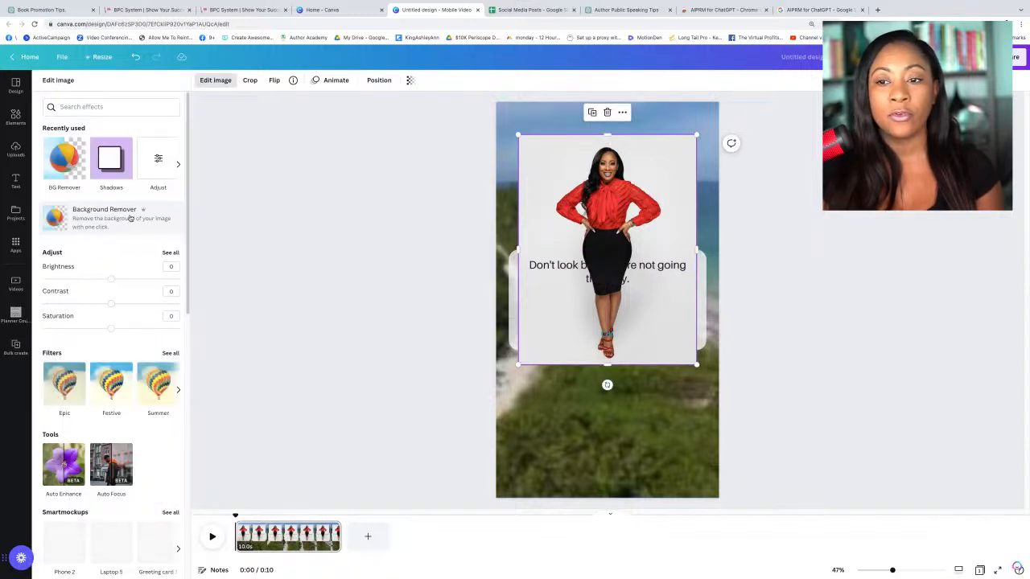
left_click(130, 218)
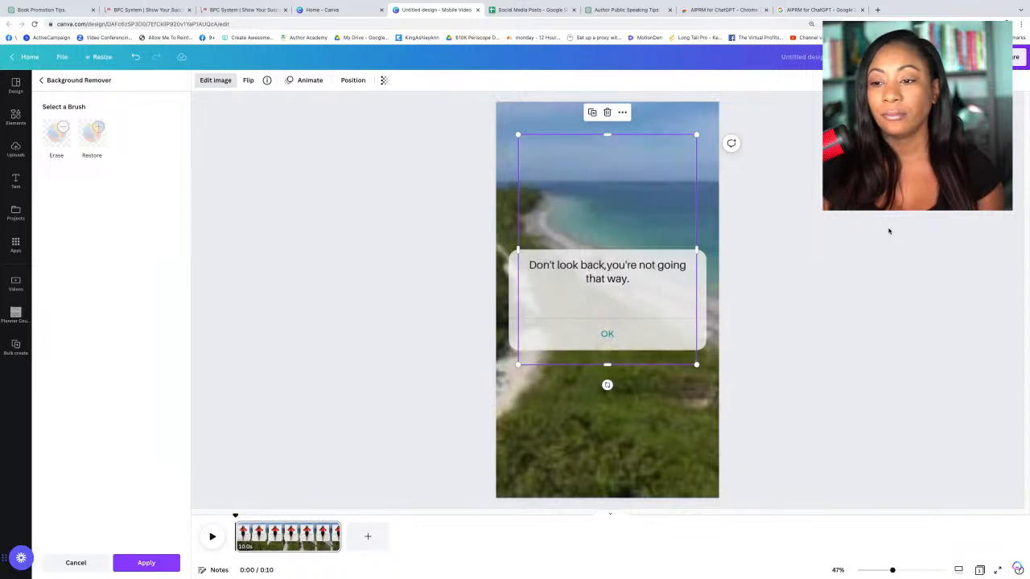
left_click_drag(607, 365, 606, 259)
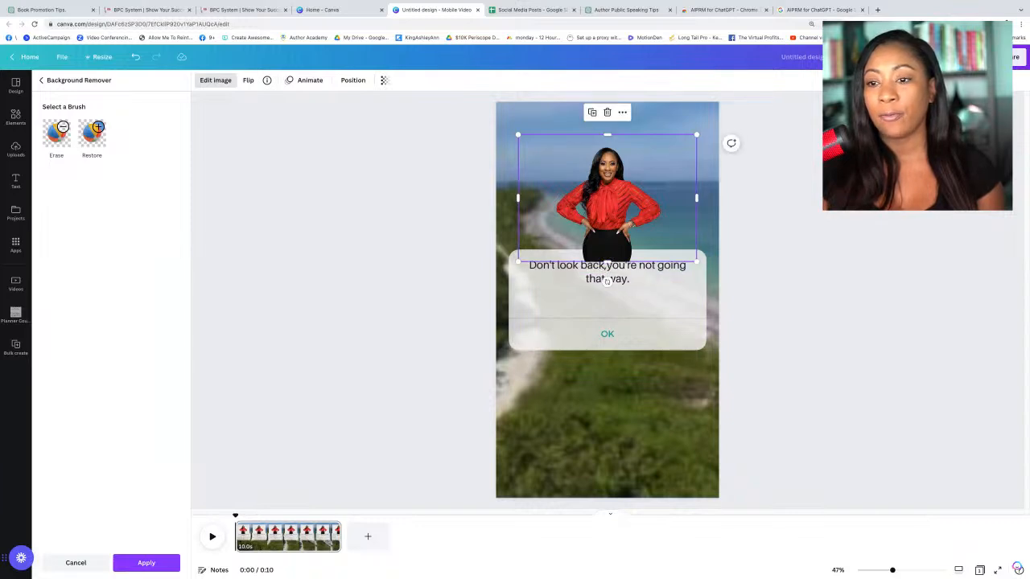
left_click(617, 177)
left_click(811, 185)
Step: Crop the woman's photo slightly more so its lower edge meets the upper edge of the translucent quote box
left_click(623, 187)
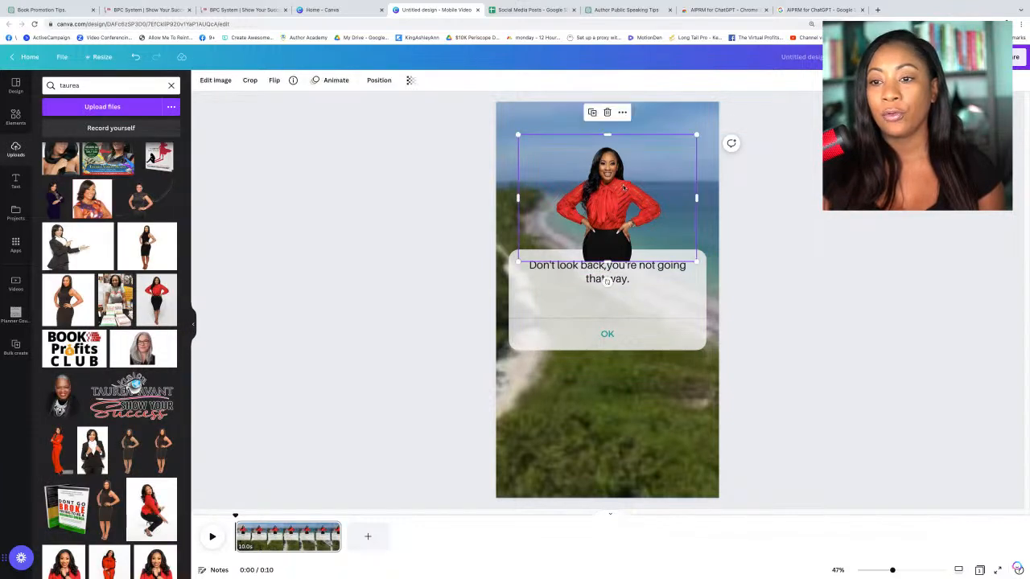
left_click(379, 80)
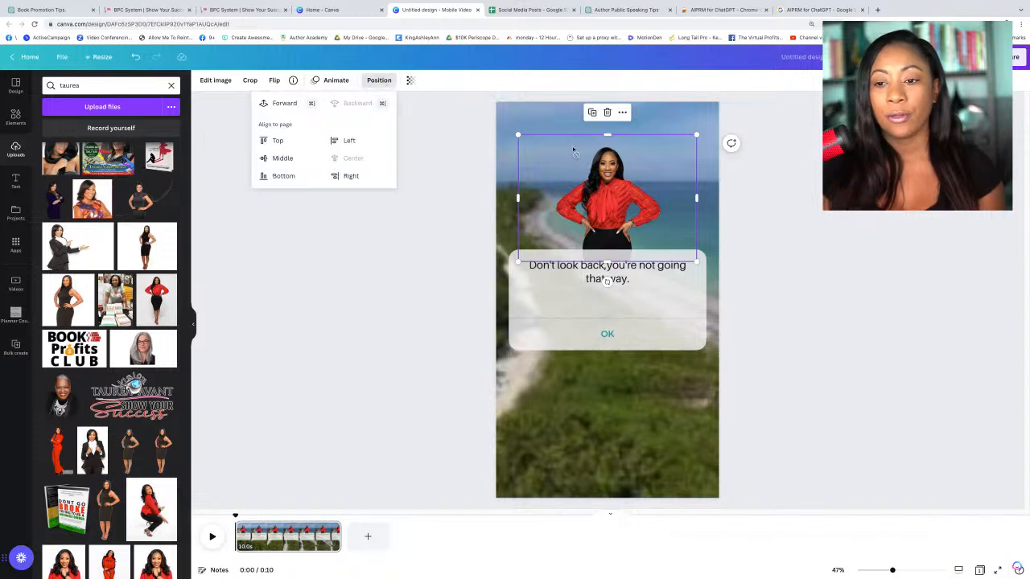
left_click_drag(607, 259, 607, 251)
left_click(863, 241)
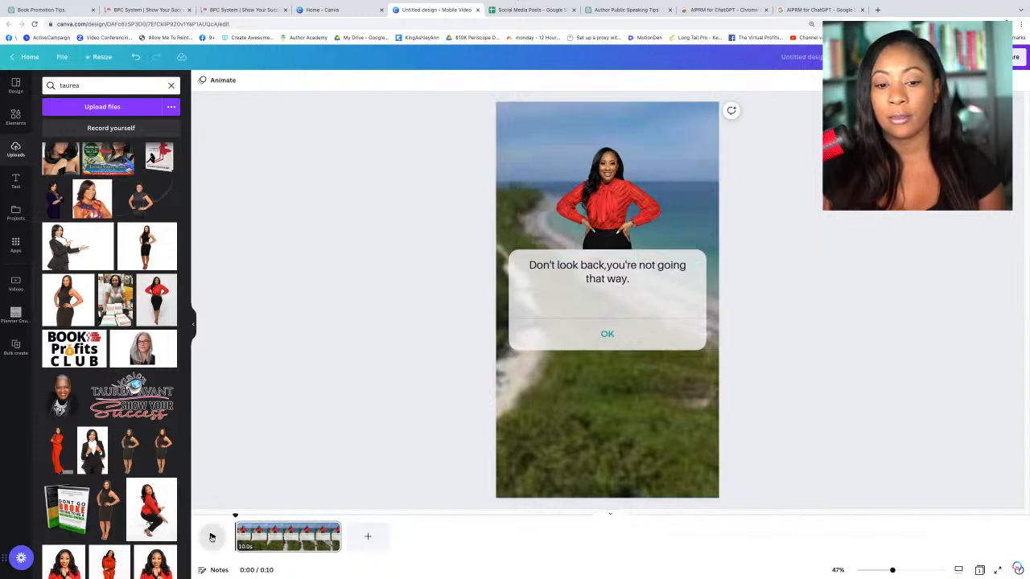
Step: Preview the design briefly and apply the Photo Rise animation to the woman's photo
key("space")
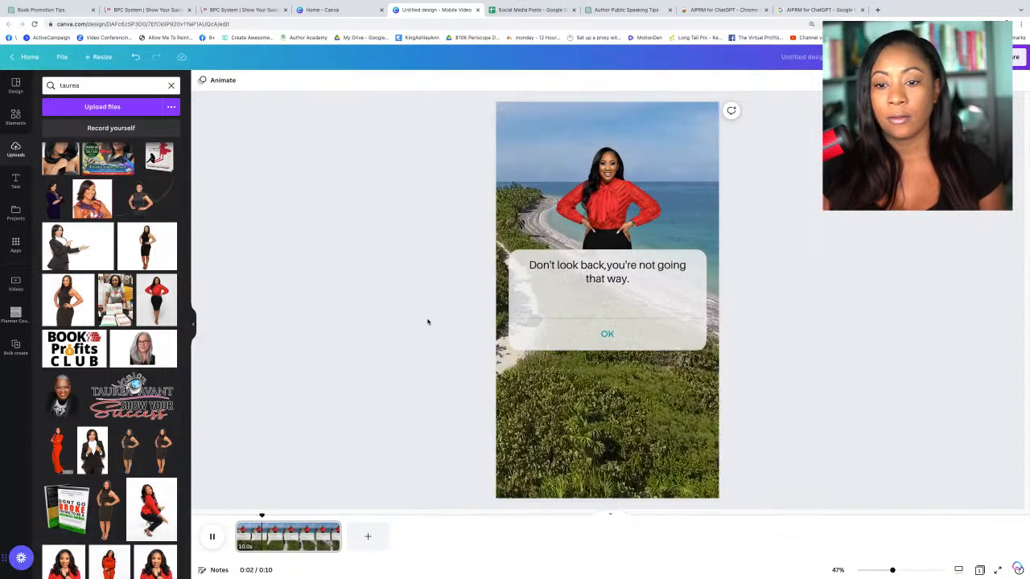
left_click(523, 197)
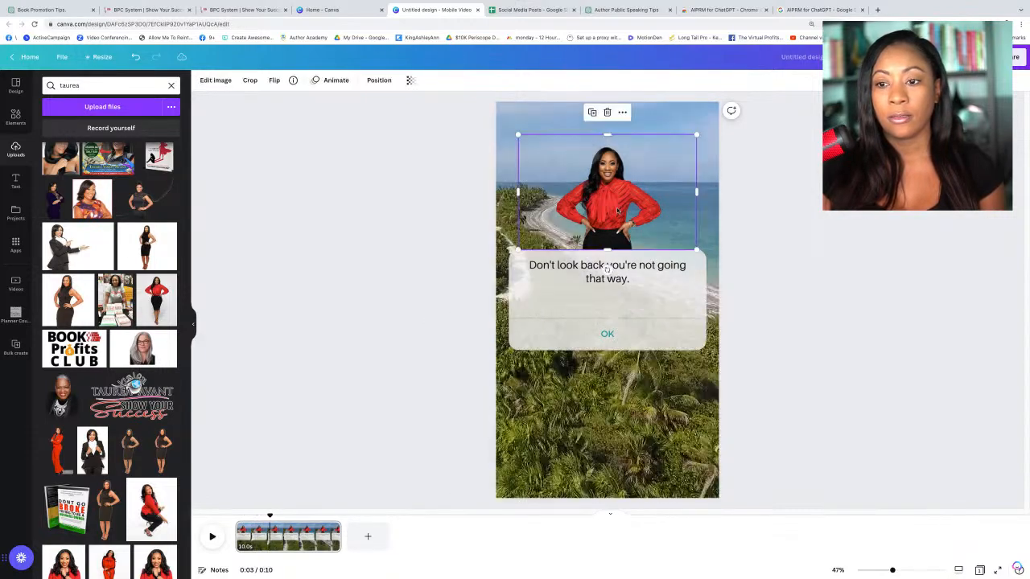
left_click(330, 80)
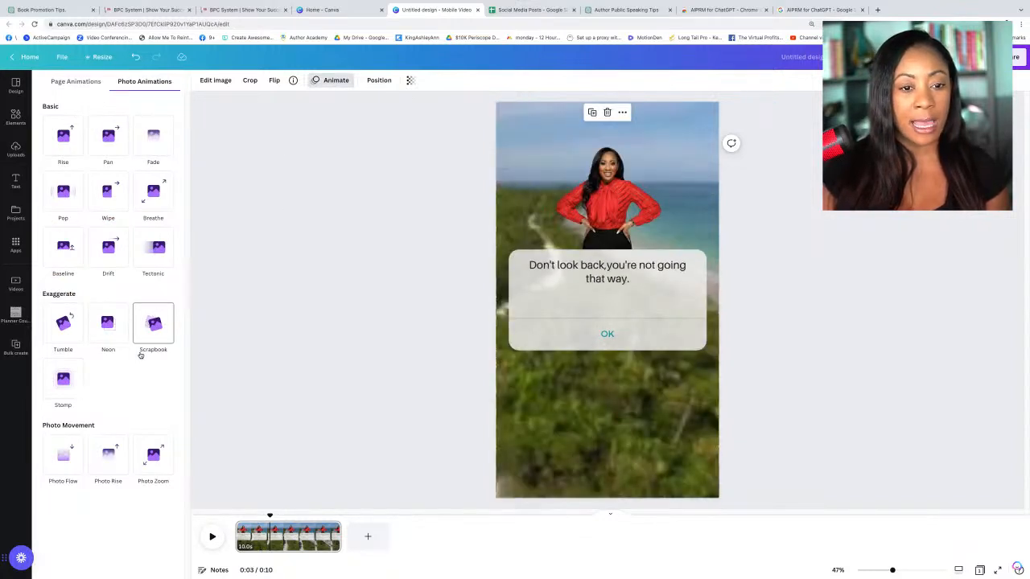
left_click(114, 465)
scroll(114, 465, "down", 2)
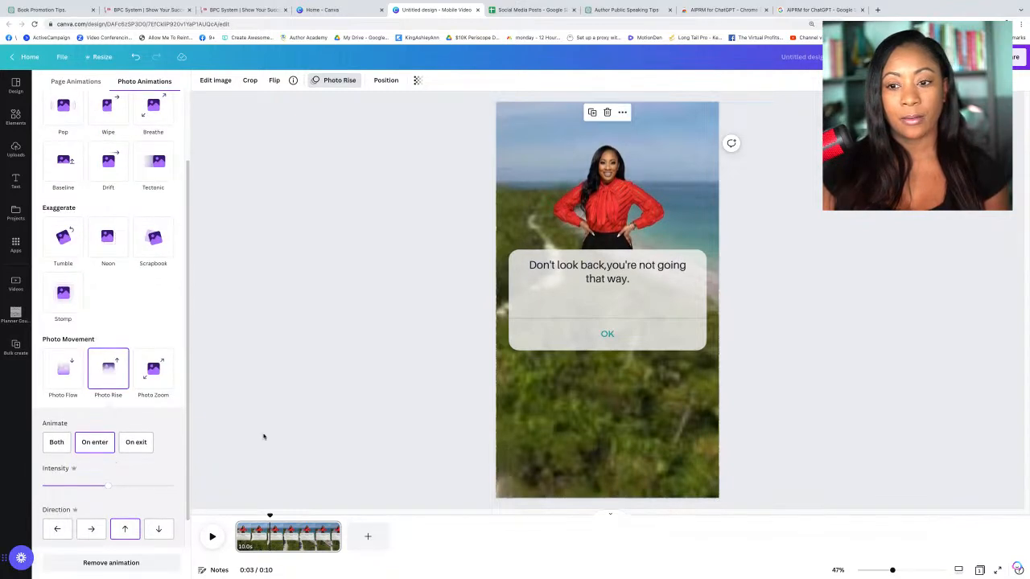
Step: Play the animated design from the beginning to check the photo's entrance, and stop the preview
left_click(212, 536)
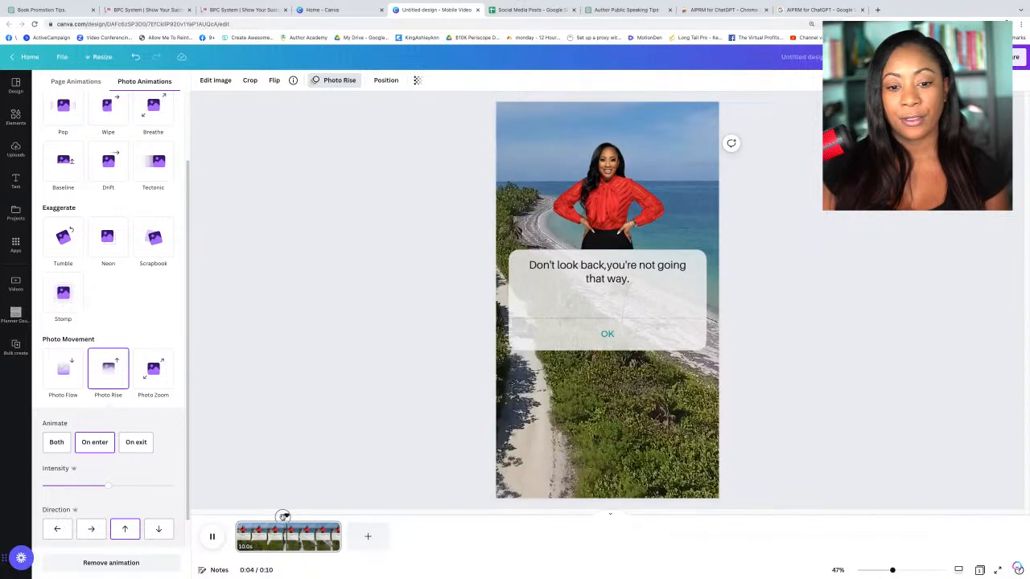
left_click_drag(282, 515, 231, 515)
left_click(212, 536)
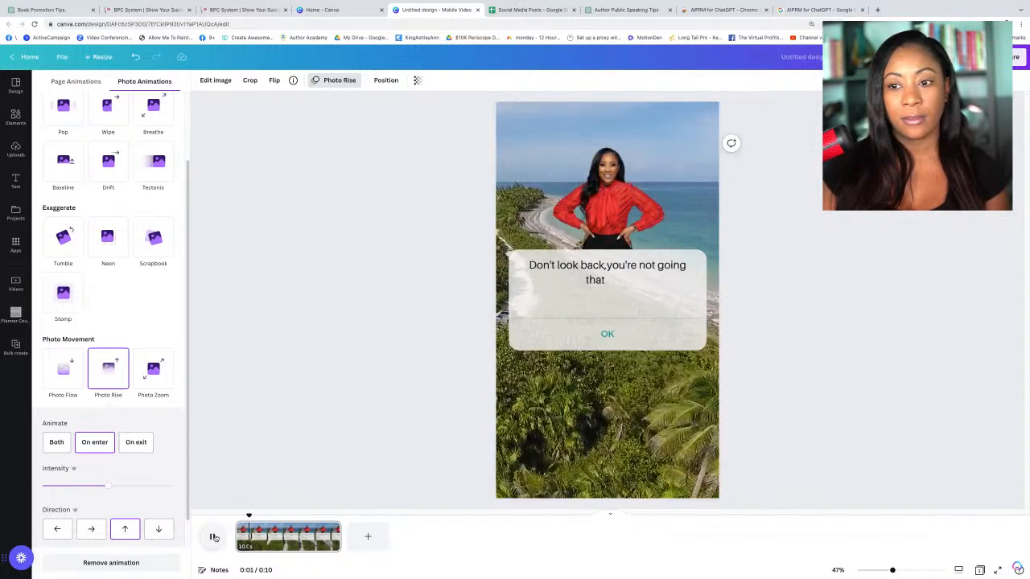
left_click(317, 416)
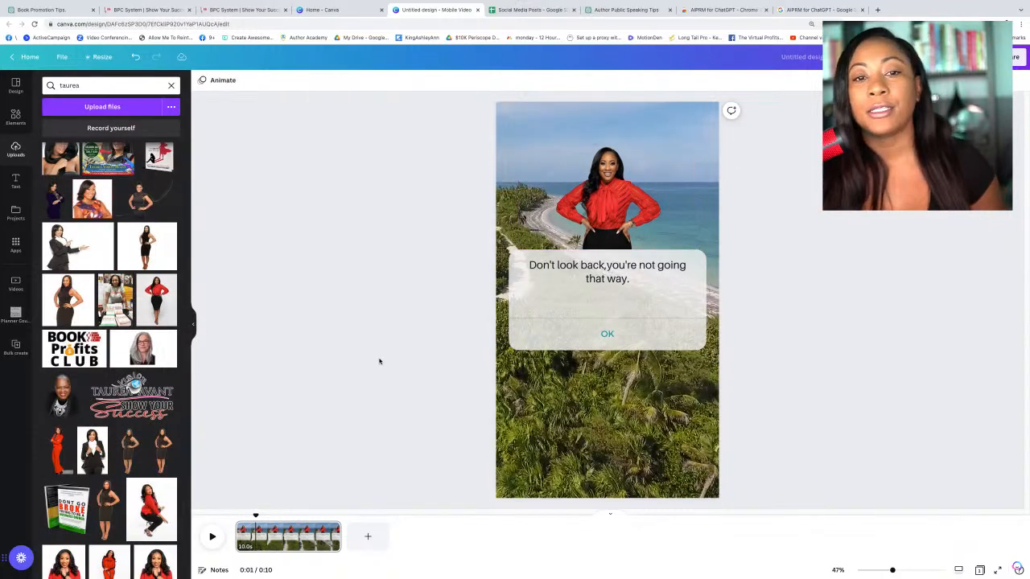
Step: Clear the uploads search and upload the Social Media Posts CSV file again as the Bulk create data
left_click(170, 85)
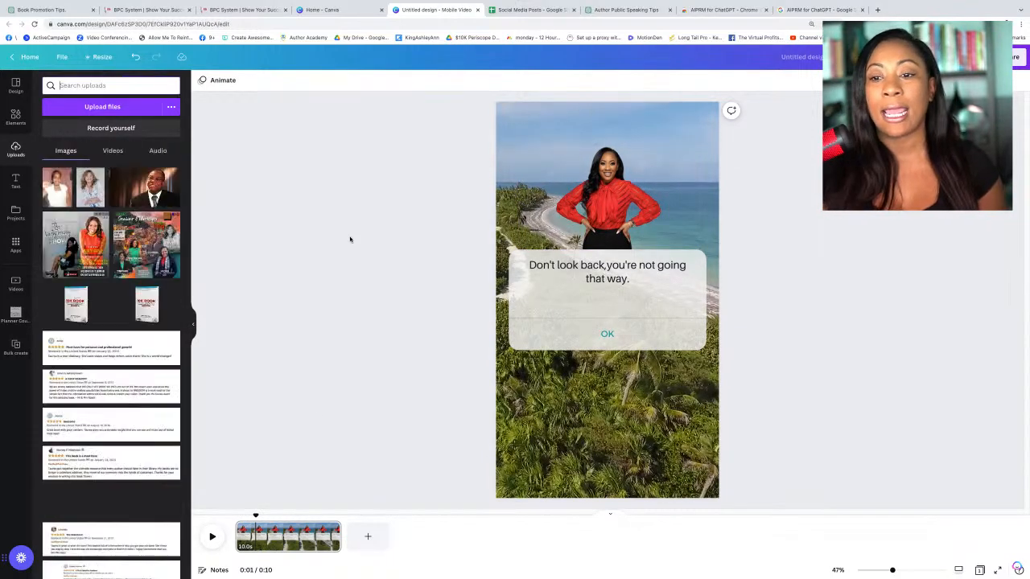
left_click(603, 276)
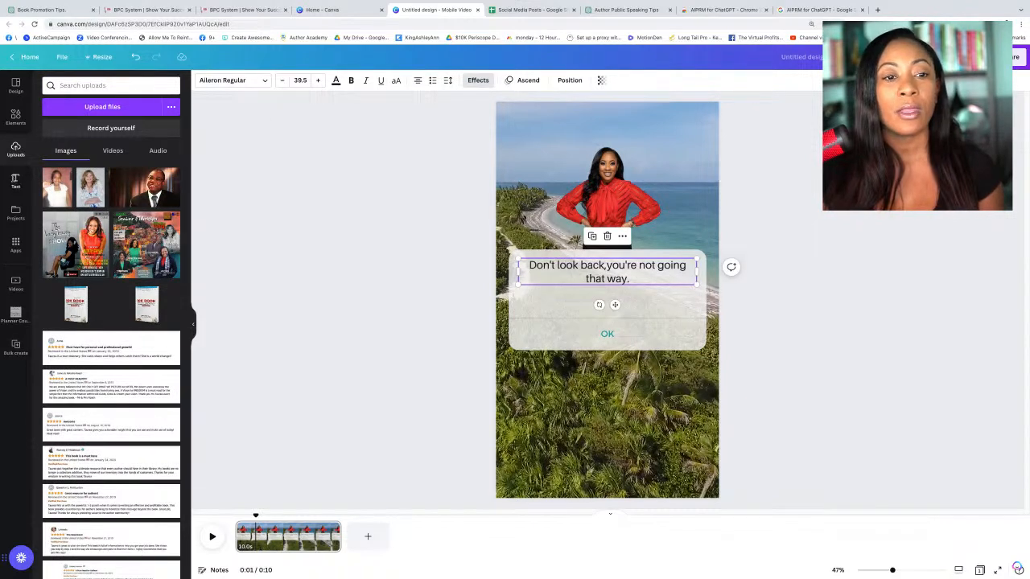
left_click(16, 348)
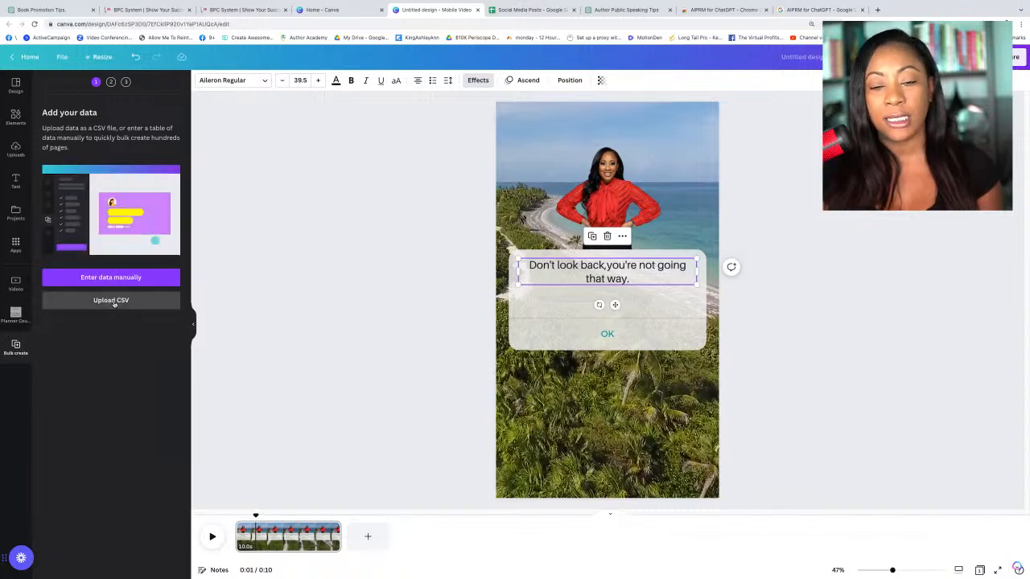
left_click(114, 303)
double_click(469, 242)
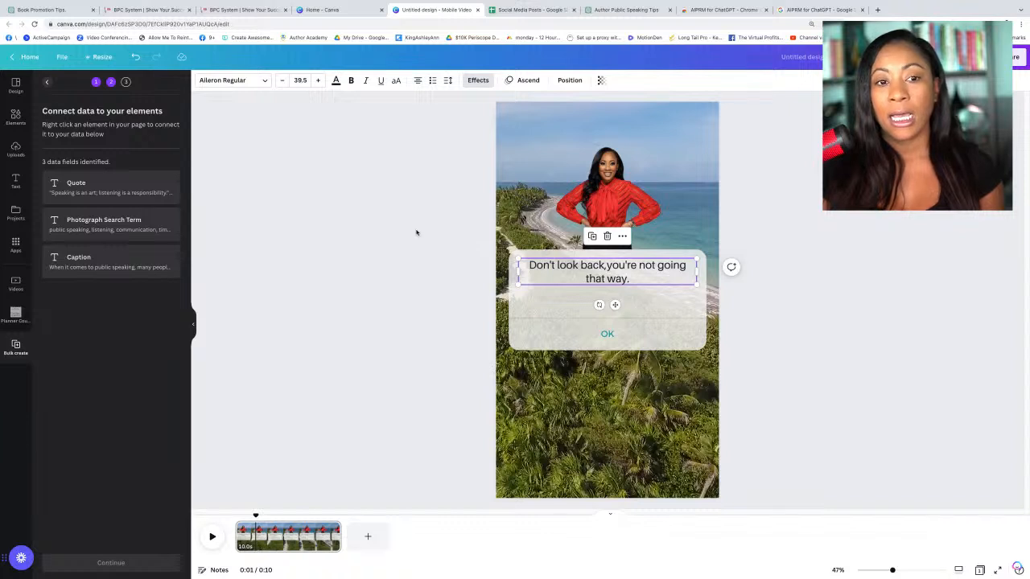
left_click(373, 278)
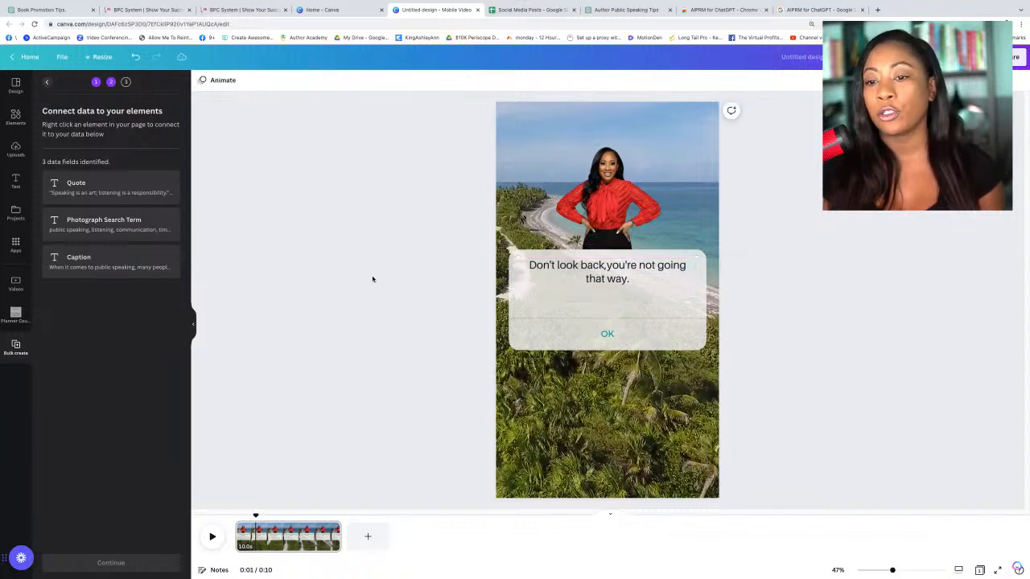
Step: Connect the quote text in the translucent box to the Quote data field
left_click(609, 277)
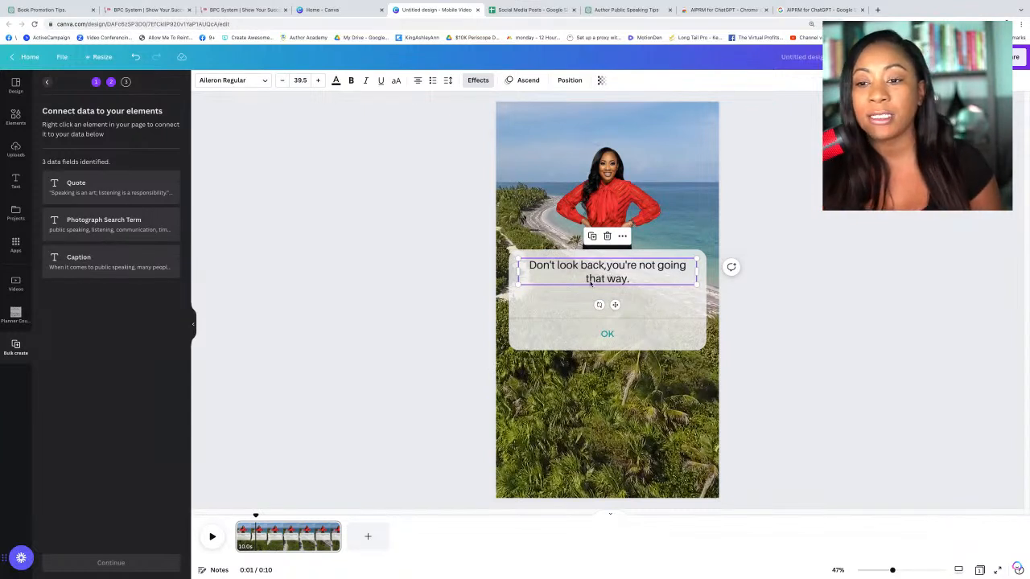
left_click(622, 238)
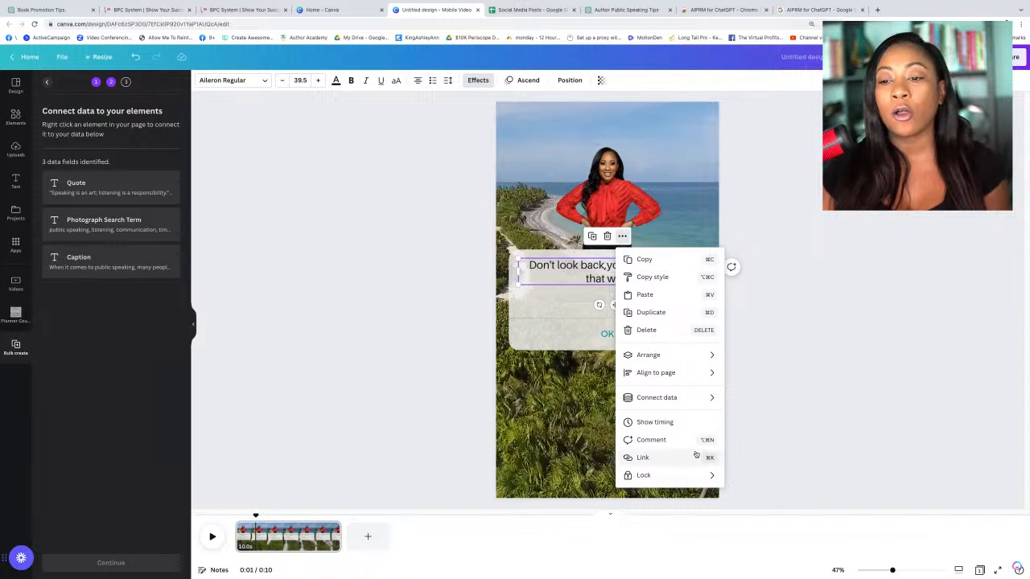
mouse_move(668, 399)
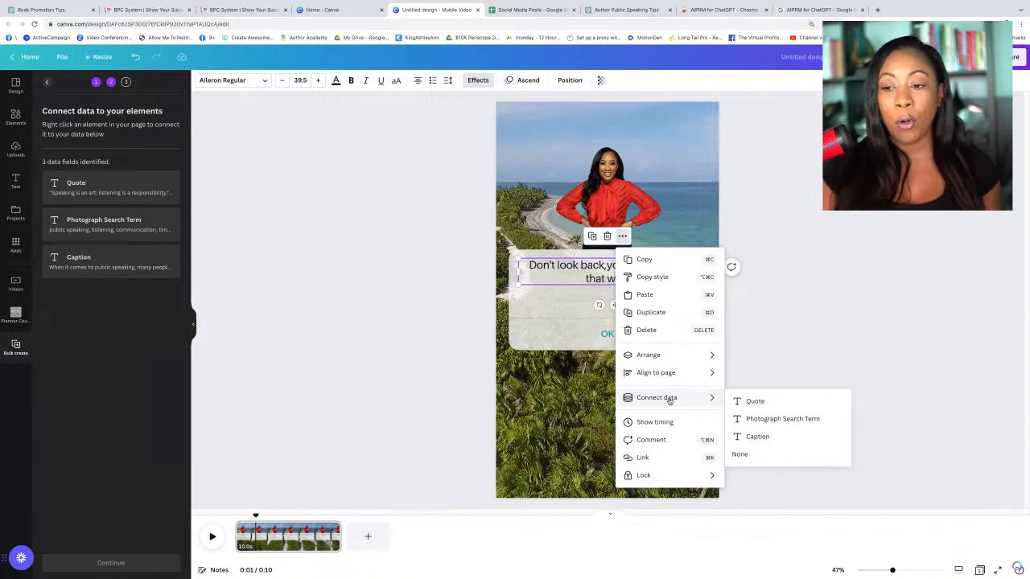
left_click(749, 401)
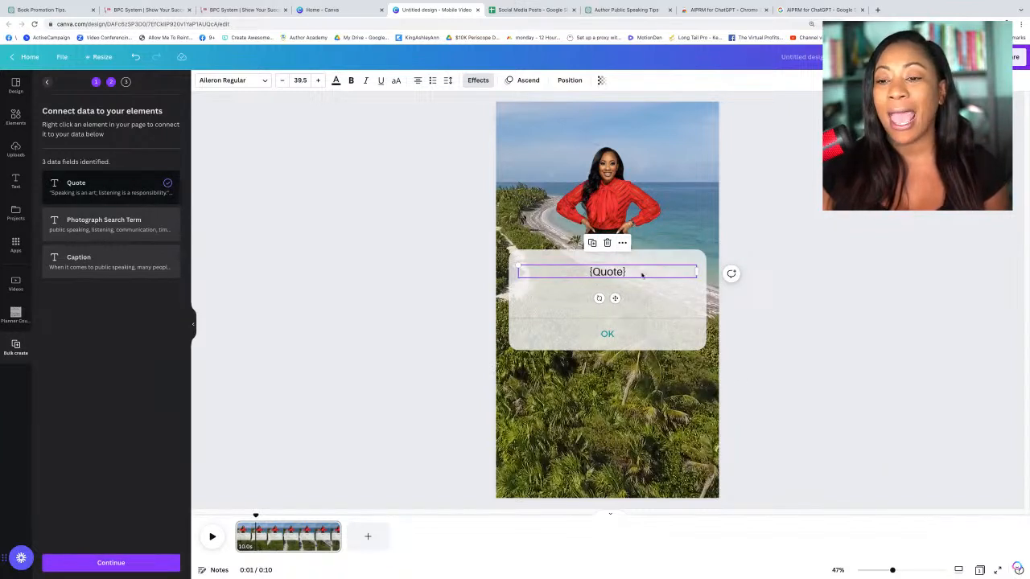
Step: Generate pages for all five quotes and play the first generated page to check it
left_click(114, 565)
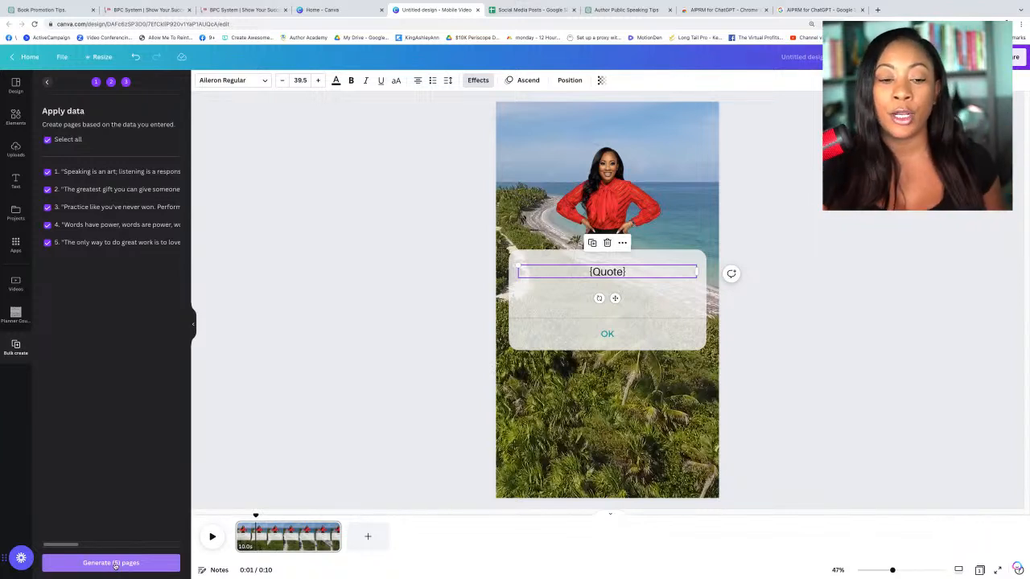
left_click(116, 563)
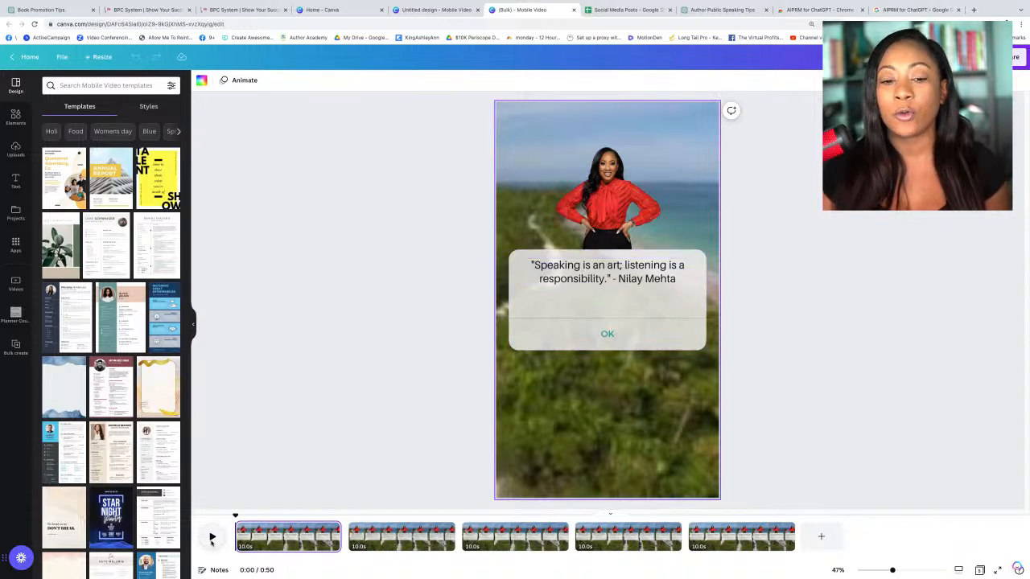
left_click(212, 536)
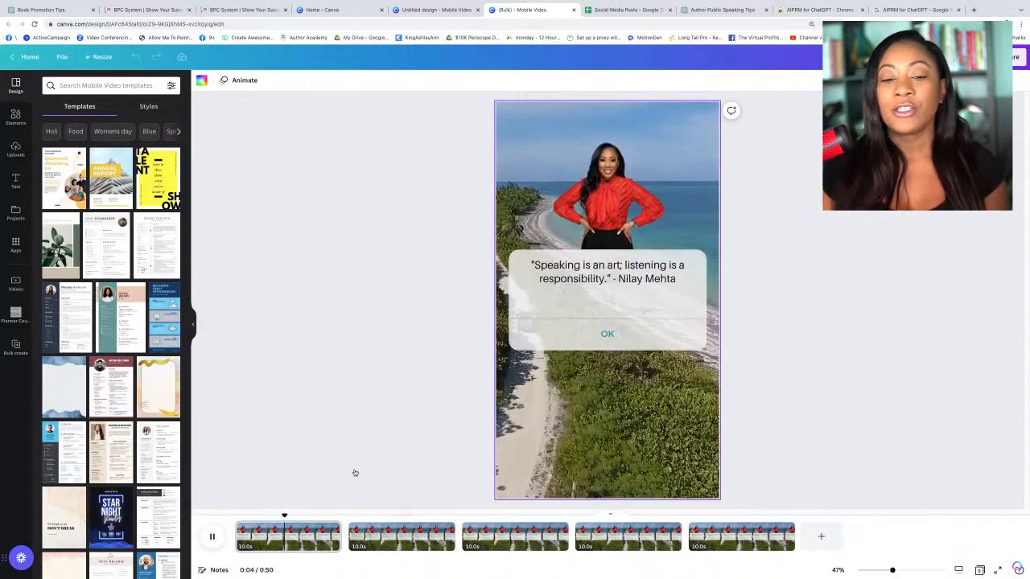
left_click(210, 537)
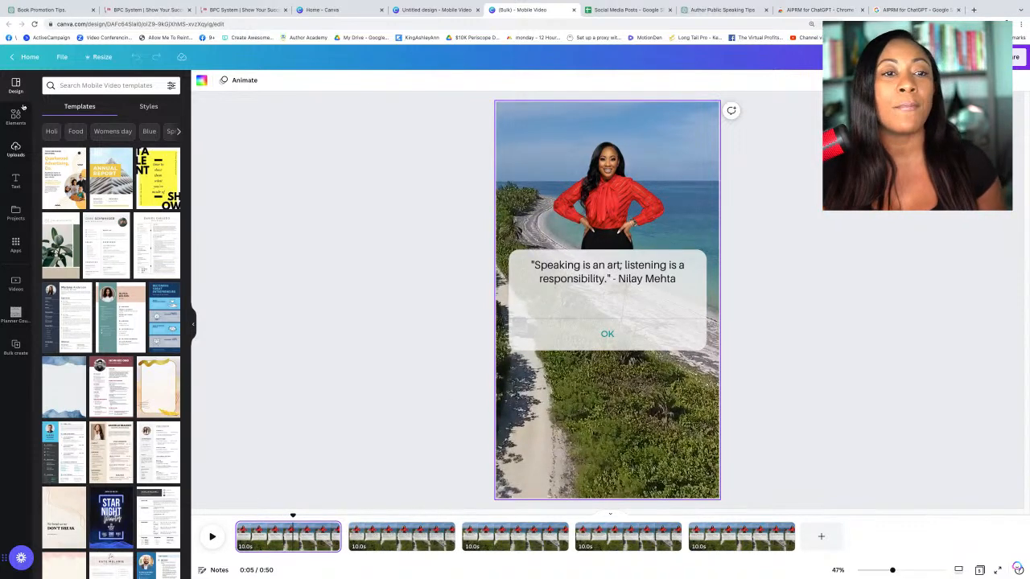
Step: Search the elements library for "beautiful background" and show only the video results
left_click(15, 117)
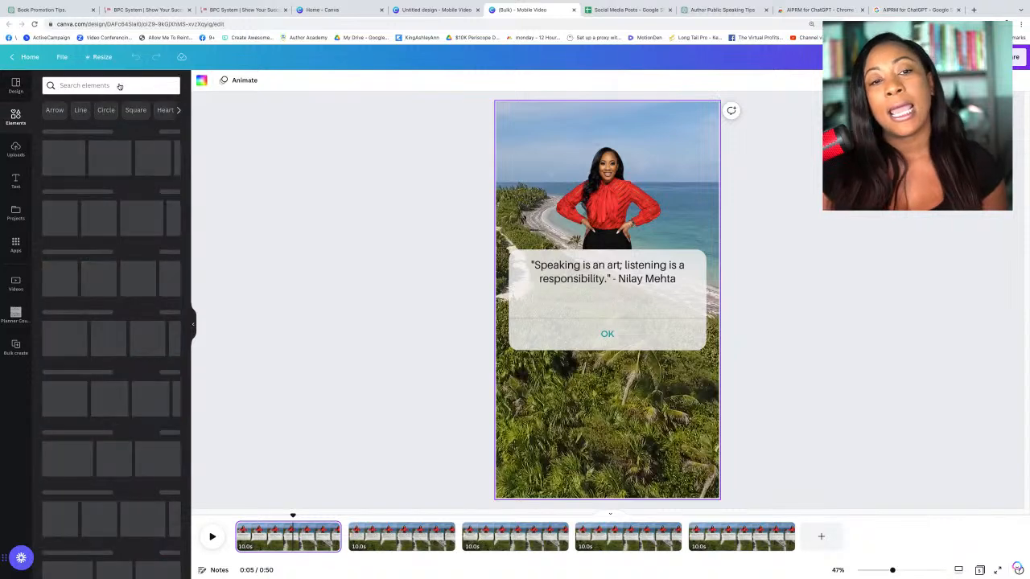
left_click(120, 84)
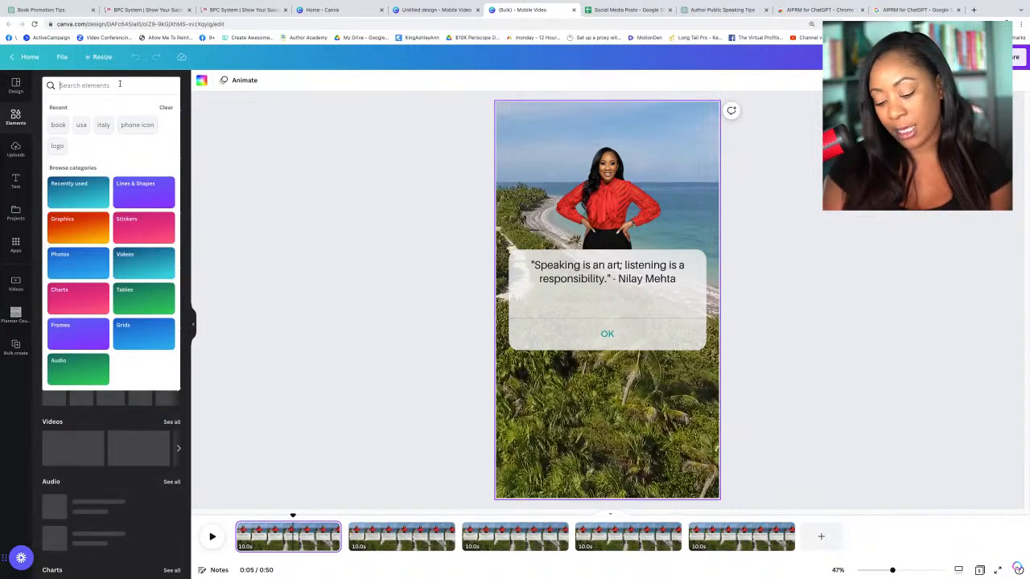
type("beautiful background")
key("Return")
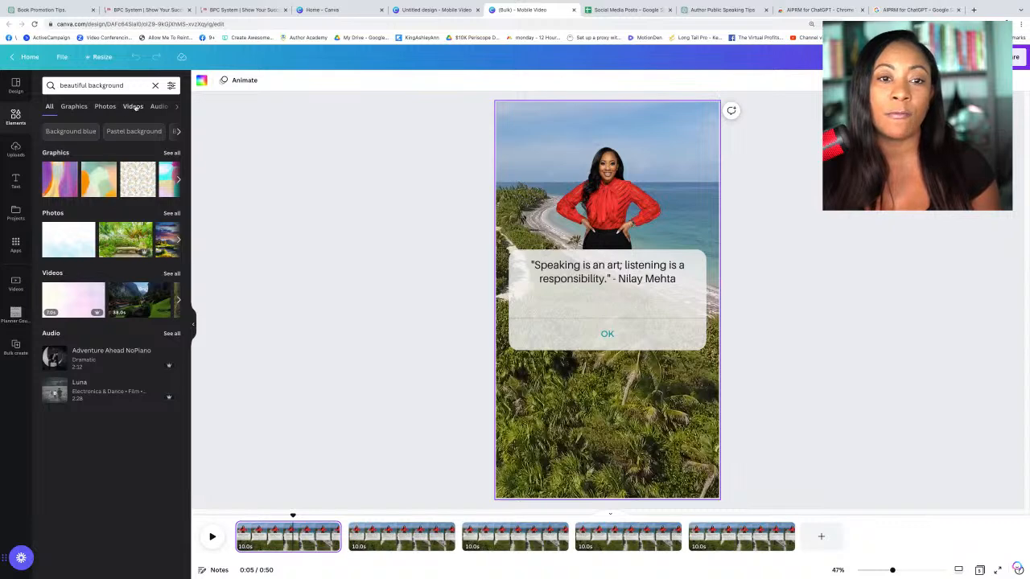
left_click(133, 107)
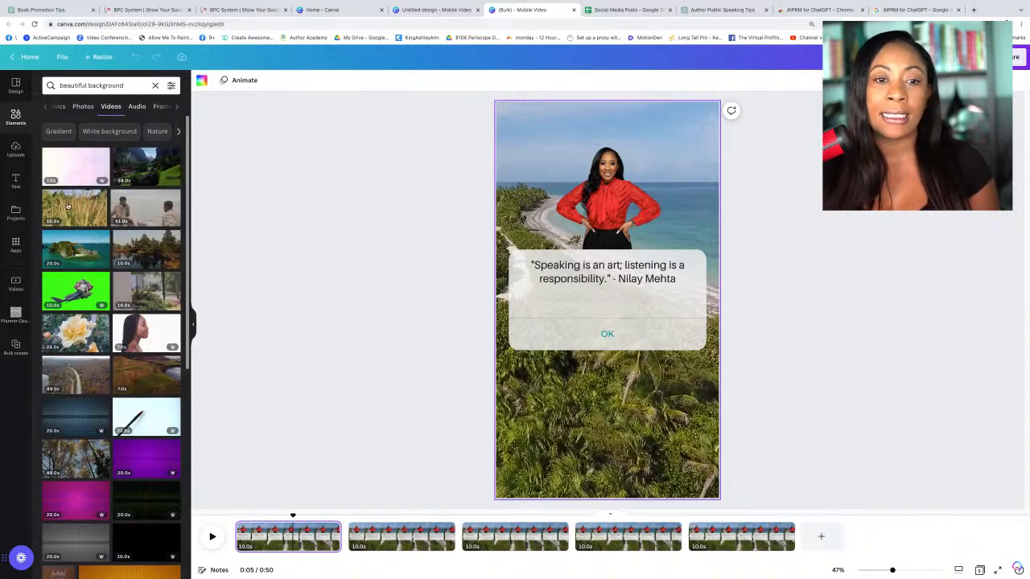
Step: Set the green mountain valley video as the first page's background and shorten the page to 3.0 seconds
left_click_drag(151, 167, 511, 165)
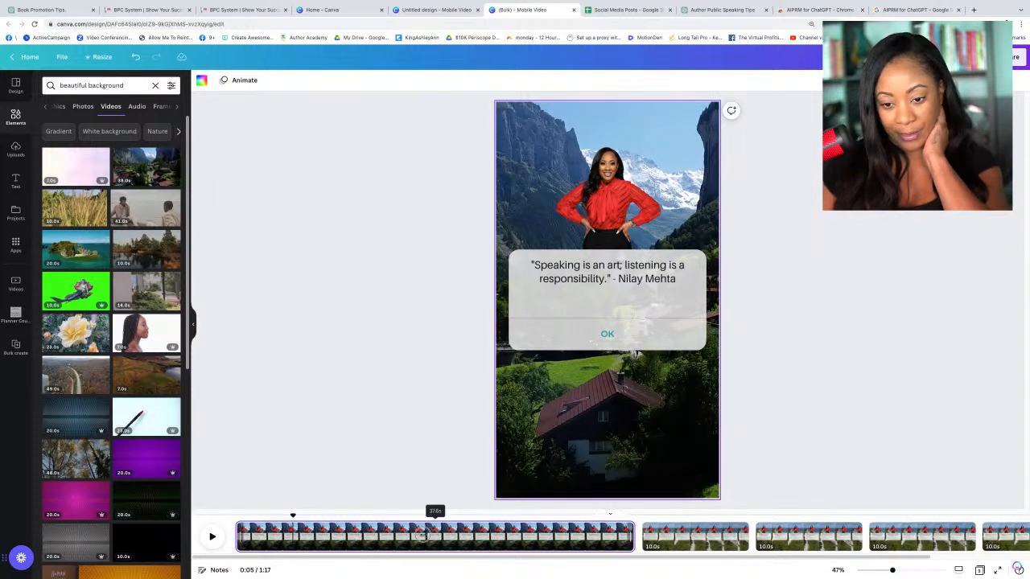
key("ctrl+z")
key("ctrl+shift+z")
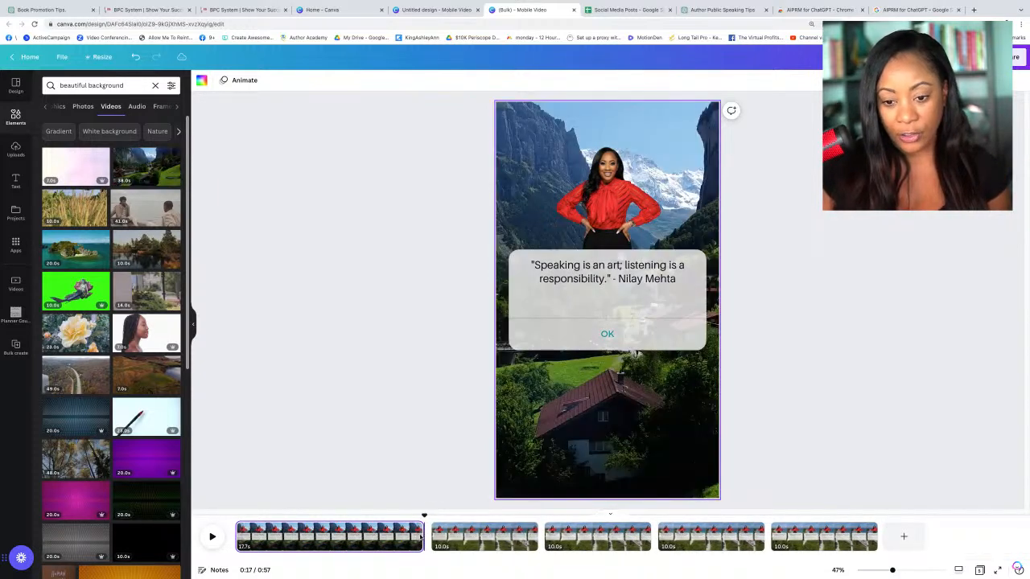
key("ctrl+z")
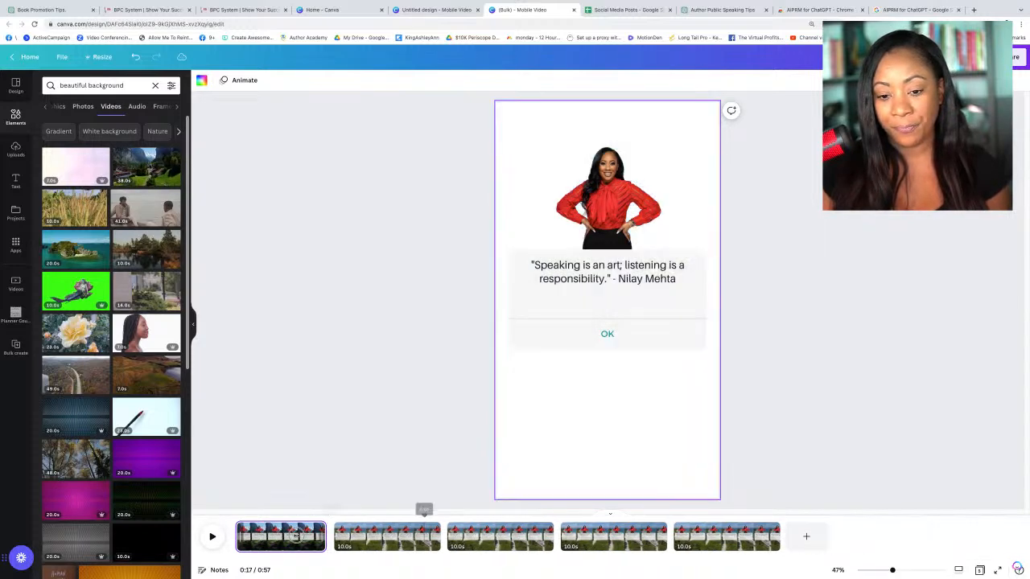
left_click_drag(277, 536, 263, 536)
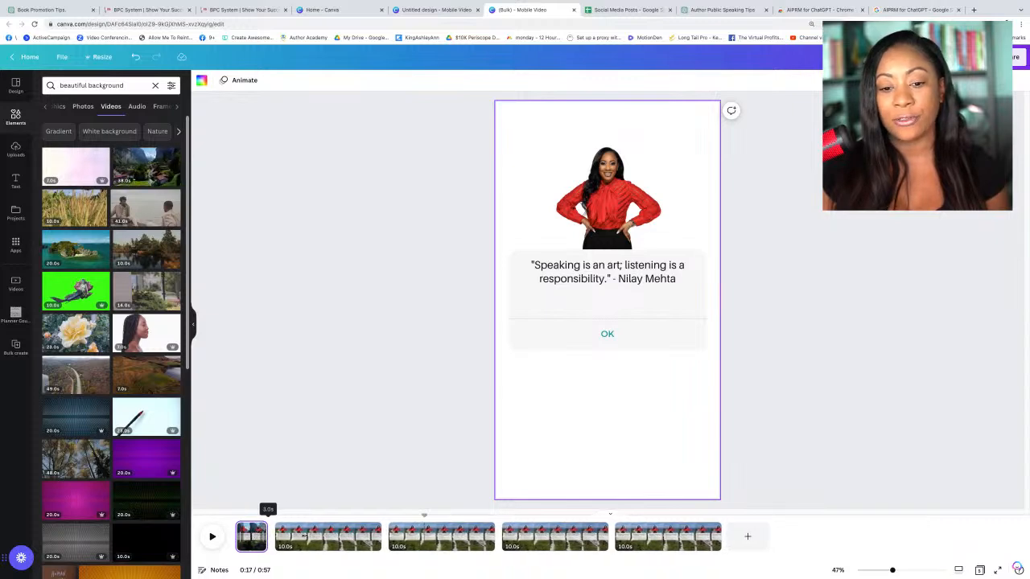
Step: Set the tropical island video as the second page's background and shorten the page to 3.0 seconds
left_click_drag(97, 260, 290, 216)
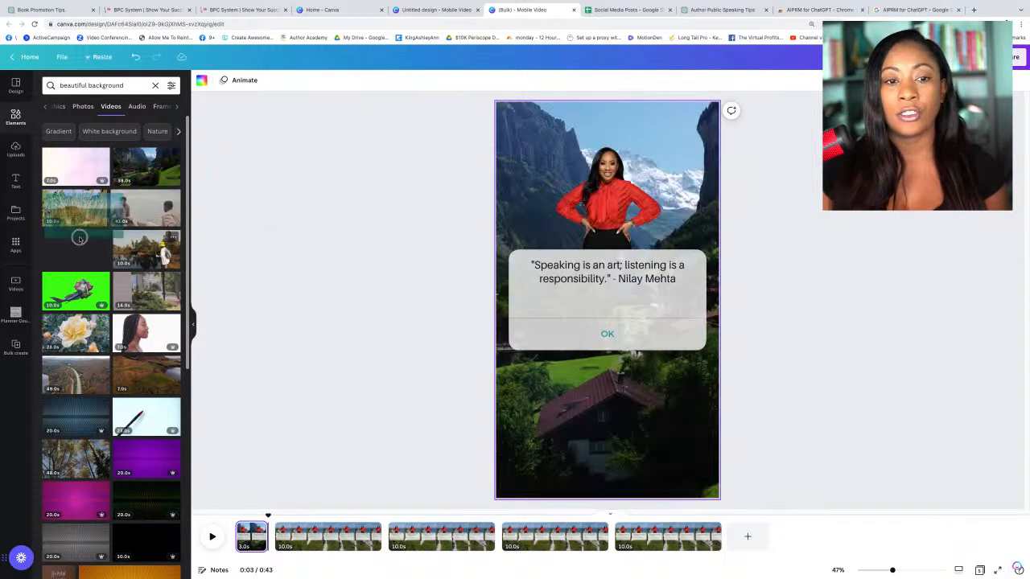
left_click(322, 531)
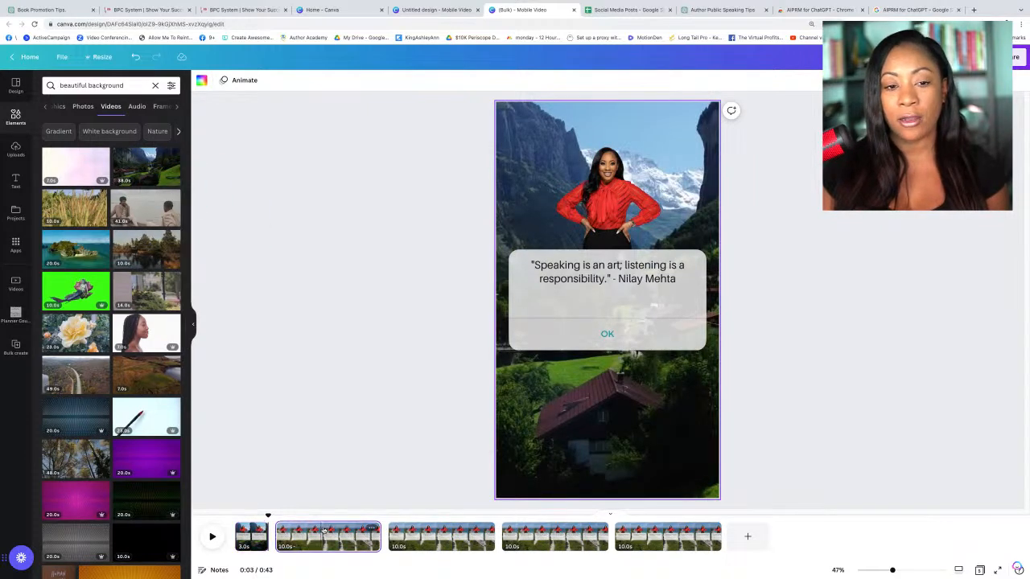
left_click_drag(96, 245, 603, 300)
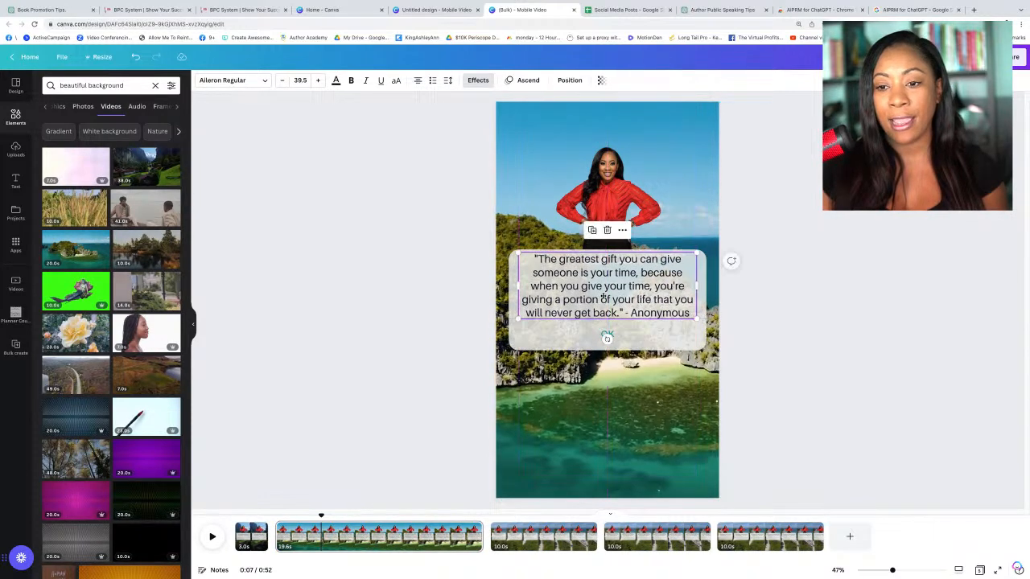
left_click(814, 294)
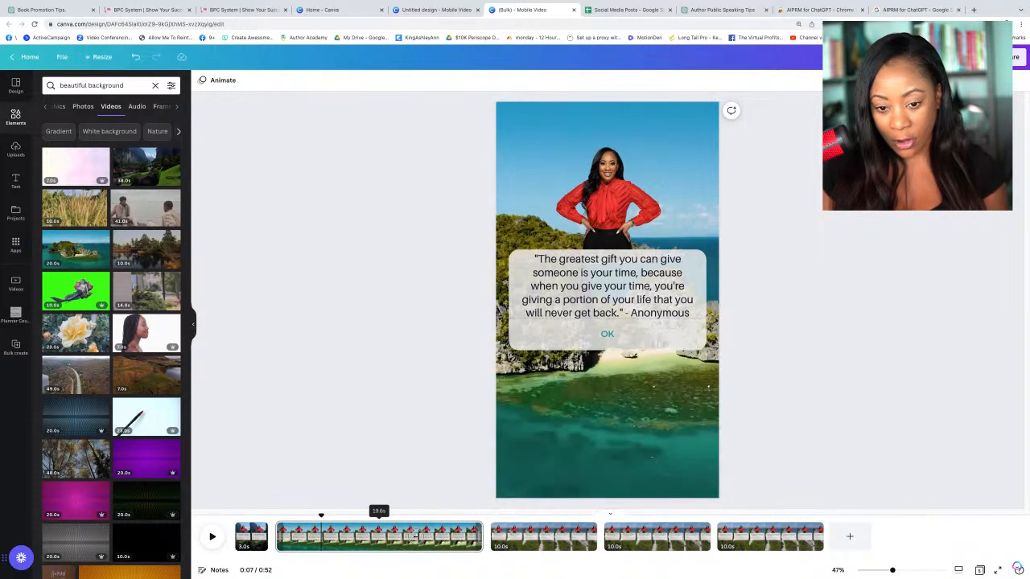
left_click_drag(481, 536, 305, 532)
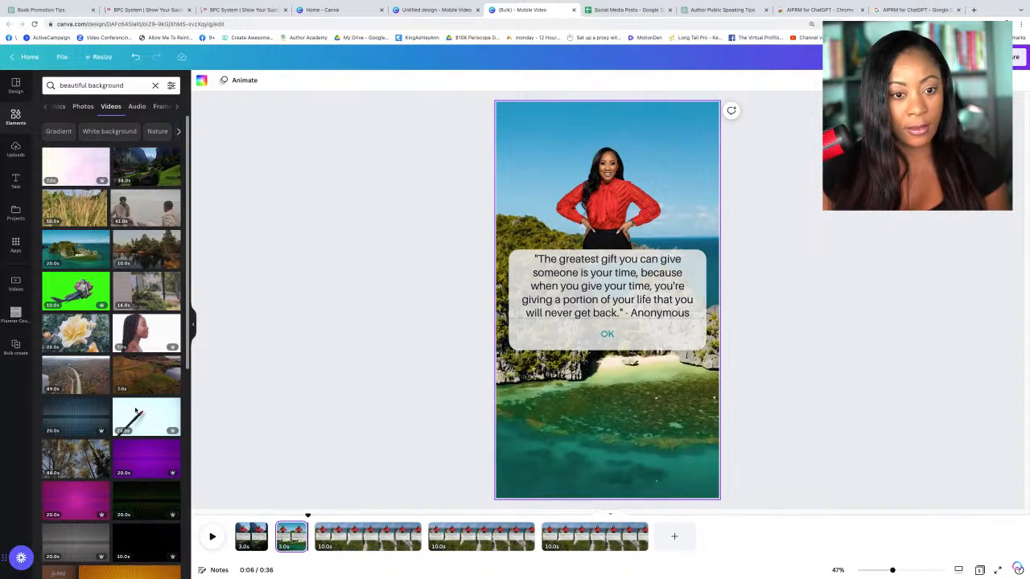
Step: Set the pale yellow rose video as the third page's background and shorten the page to 2.9 seconds
scroll(84, 350, "down", 1)
left_click_drag(81, 334, 574, 416)
key("Delete")
left_click_drag(75, 319, 502, 400)
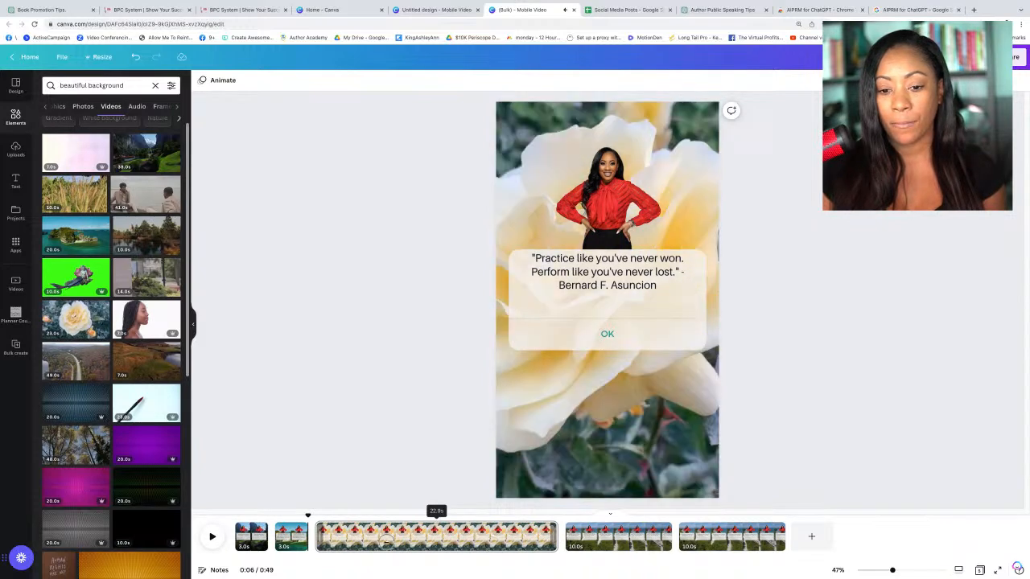
left_click_drag(555, 537, 386, 543)
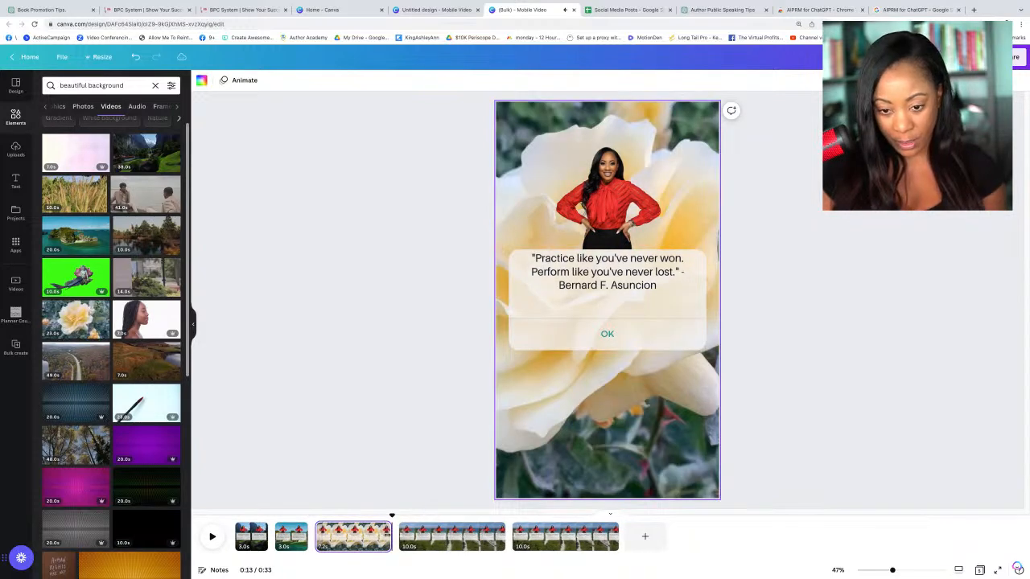
left_click_drag(391, 537, 343, 537)
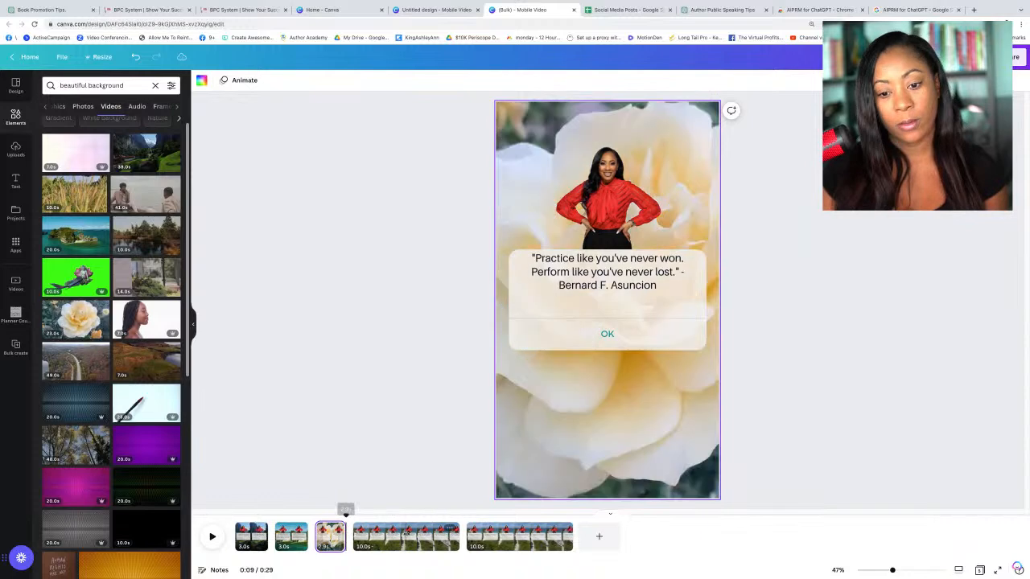
left_click(373, 427)
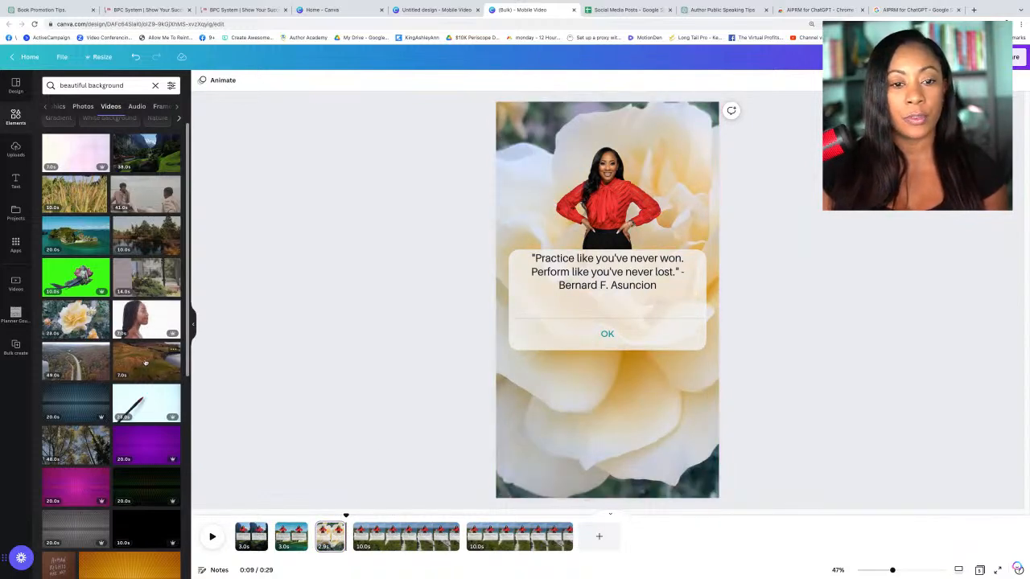
Step: Set the bedroom video with the wicker headboard as the fourth page's background and shorten the page to 3.2 seconds
scroll(142, 410, "down", 3)
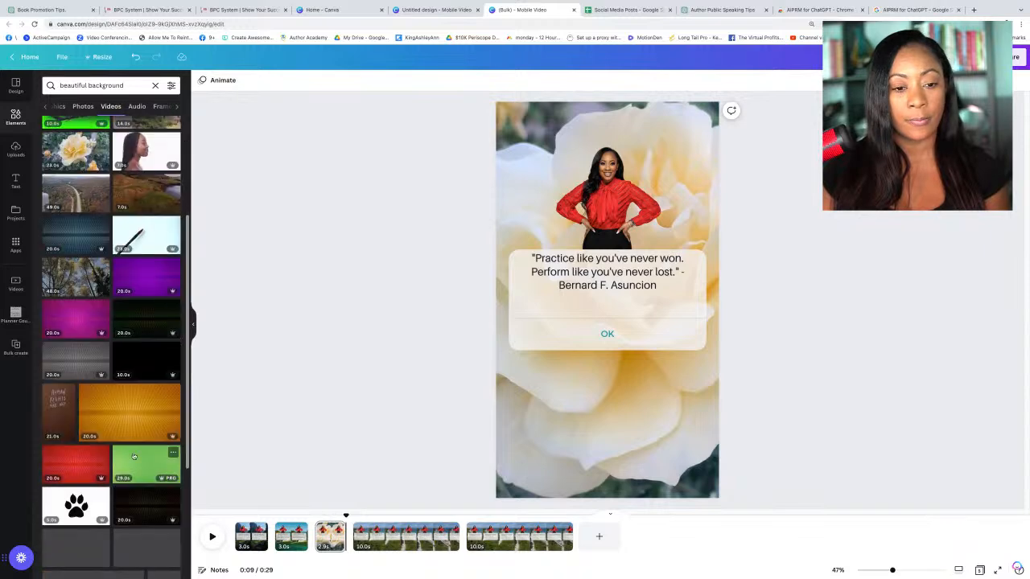
scroll(140, 466, "down", 2)
scroll(141, 464, "down", 1)
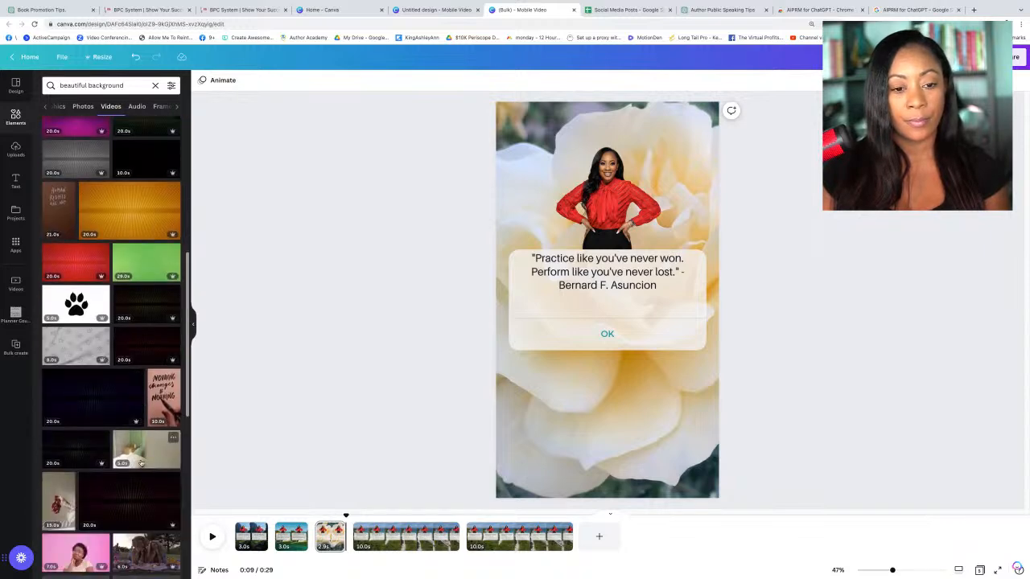
mouse_move(140, 463)
left_mouse_down()
mouse_move(346, 515)
mouse_move(192, 457)
mouse_move(153, 461)
left_mouse_up()
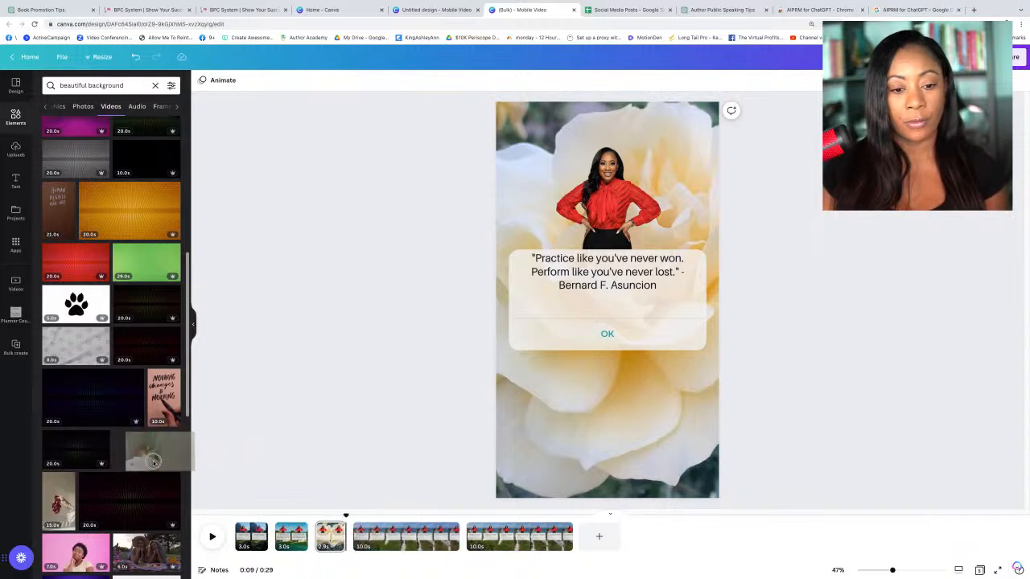
left_click_drag(584, 262, 585, 262)
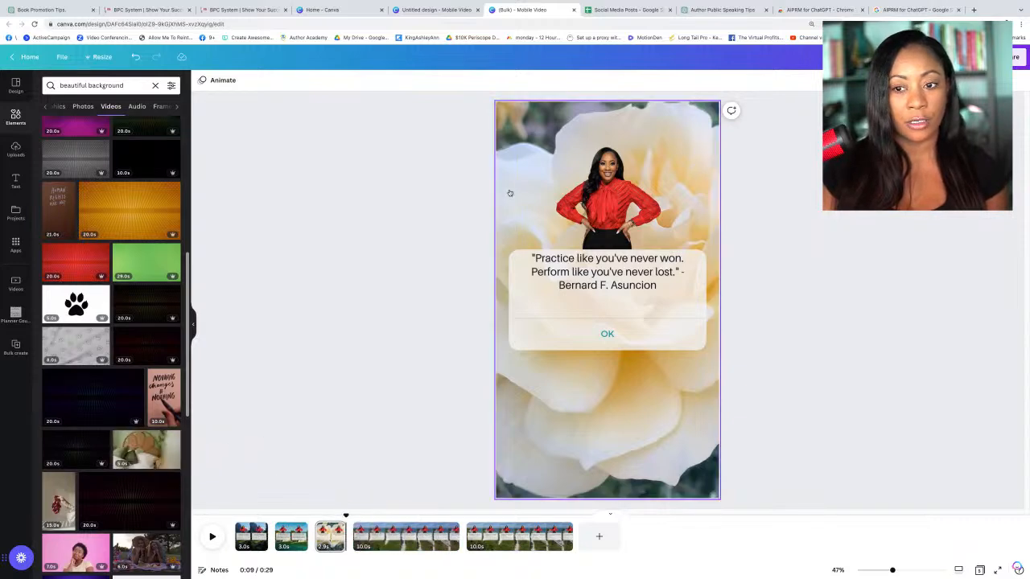
left_click(417, 537)
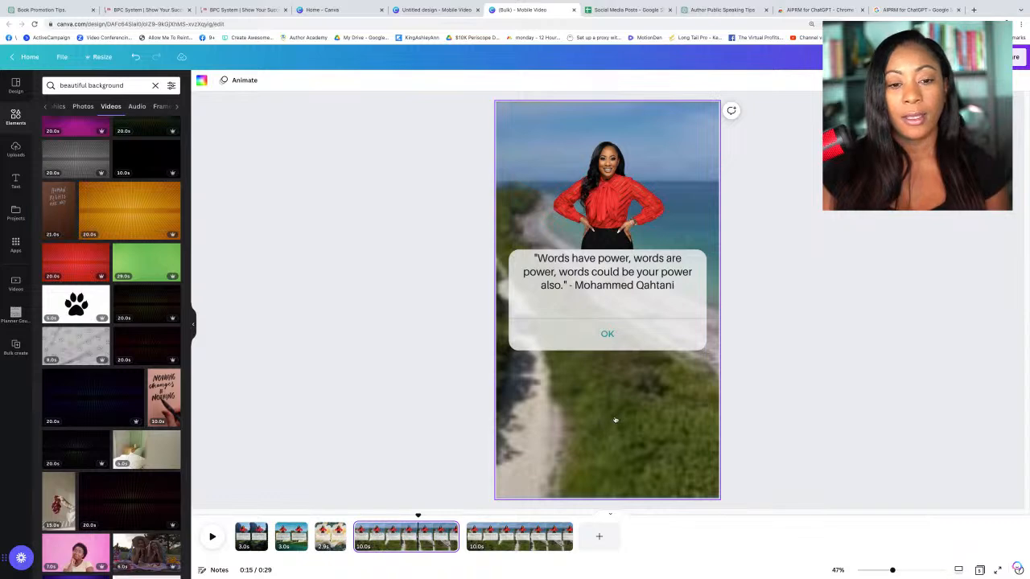
left_click_drag(333, 424, 515, 406)
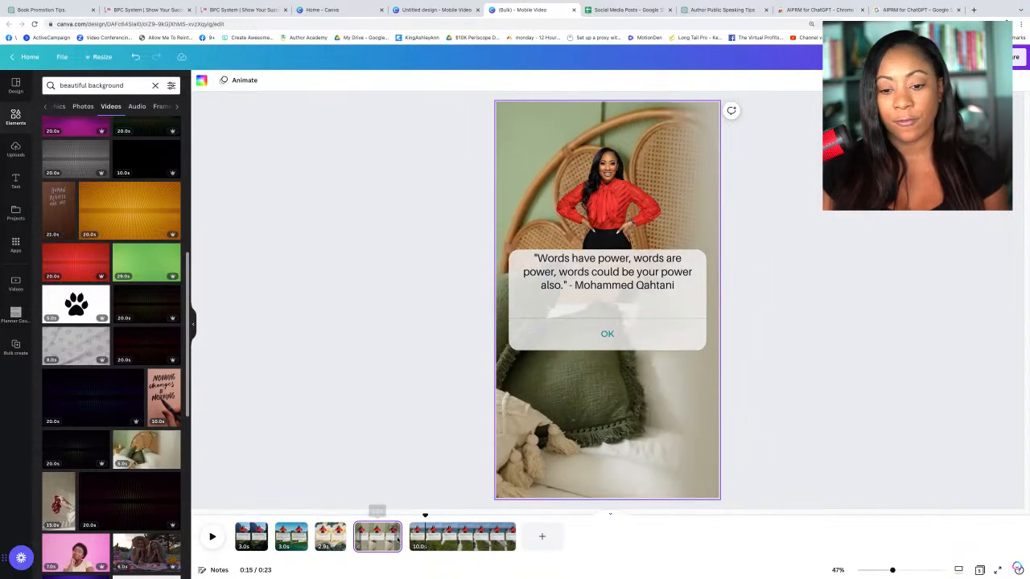
mouse_move(393, 537)
left_mouse_down()
mouse_move(372, 537)
mouse_move(387, 534)
left_mouse_up()
Step: Try the cloudy sky video as the fifth page's background, with the page shortened to 2.7 seconds
left_click(439, 537)
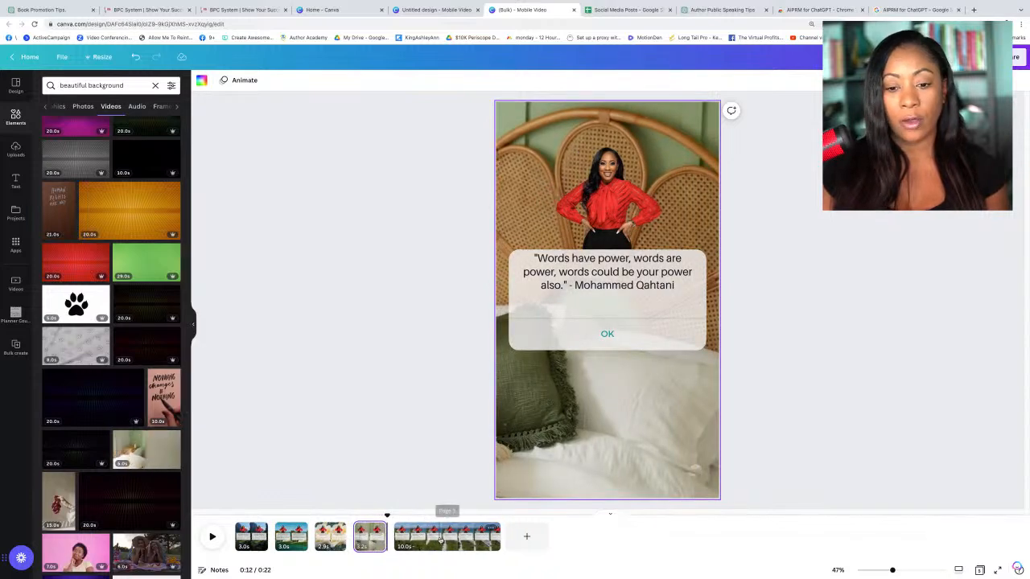
scroll(132, 468, "down", 4)
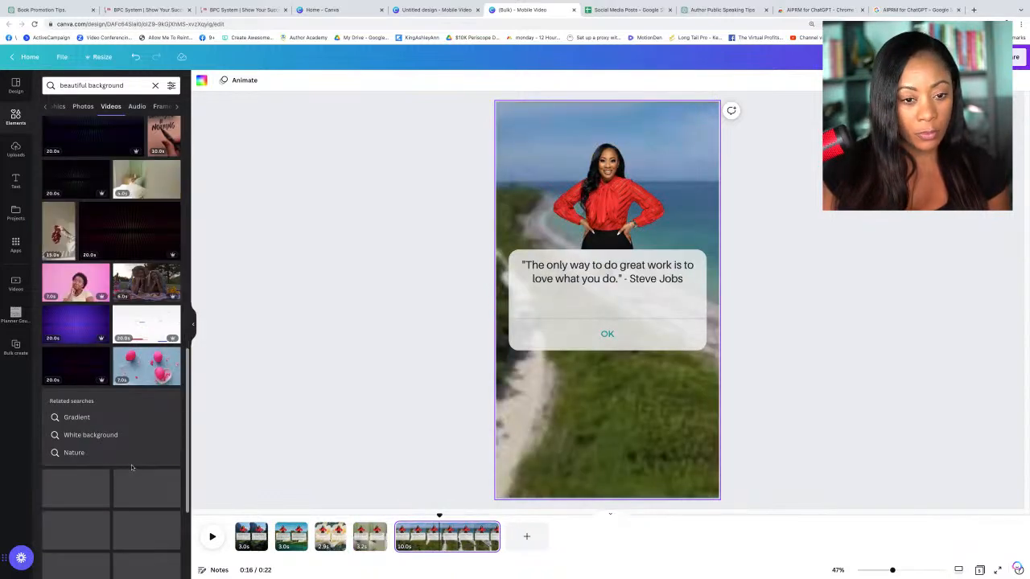
scroll(87, 523, "down", 5)
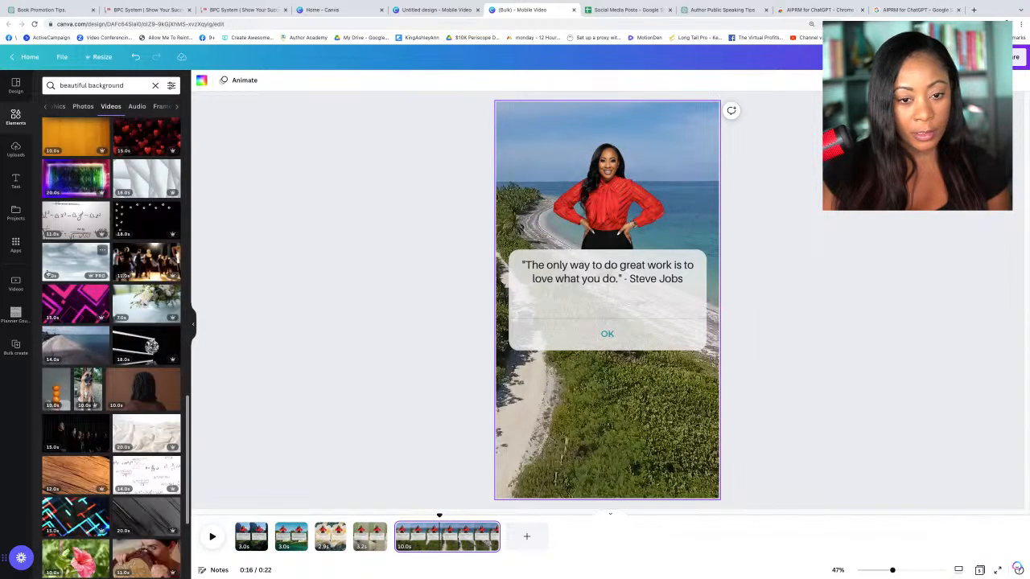
left_click_drag(72, 258, 507, 156)
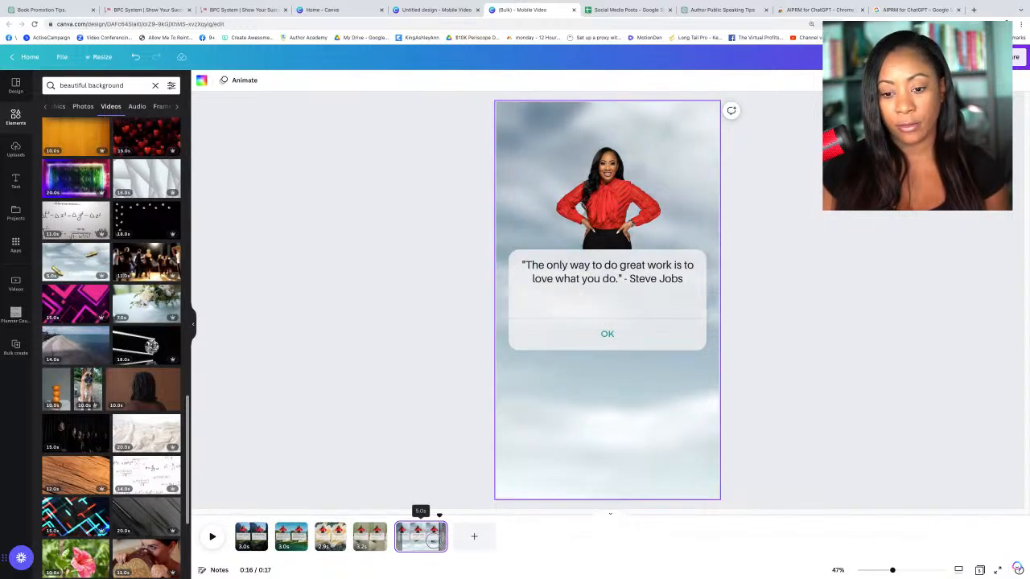
left_click_drag(442, 537, 416, 540)
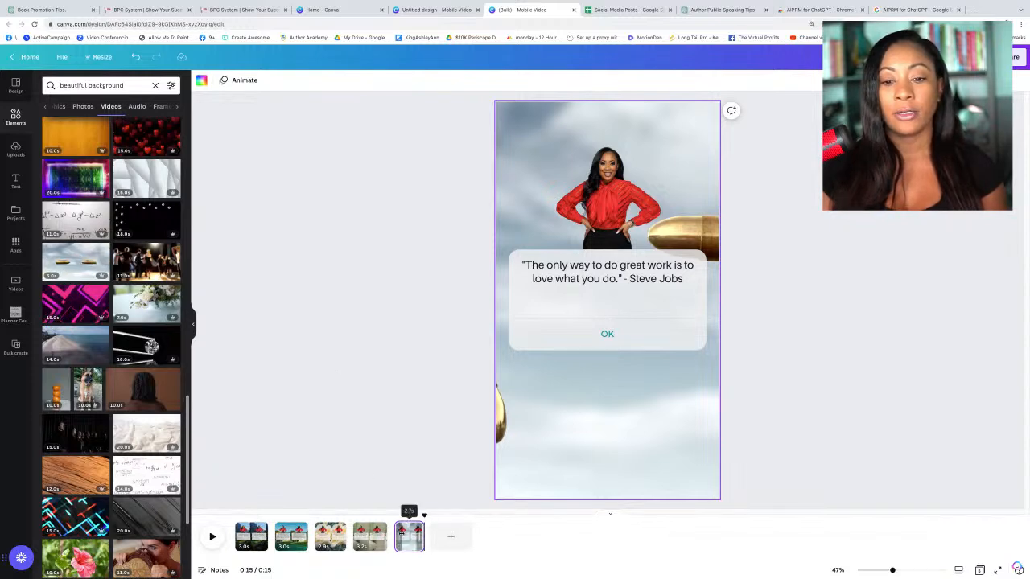
Step: Replace the fifth page's background with the pink hibiscus video and shorten the page to 3.0 seconds
scroll(127, 479, "down", 3)
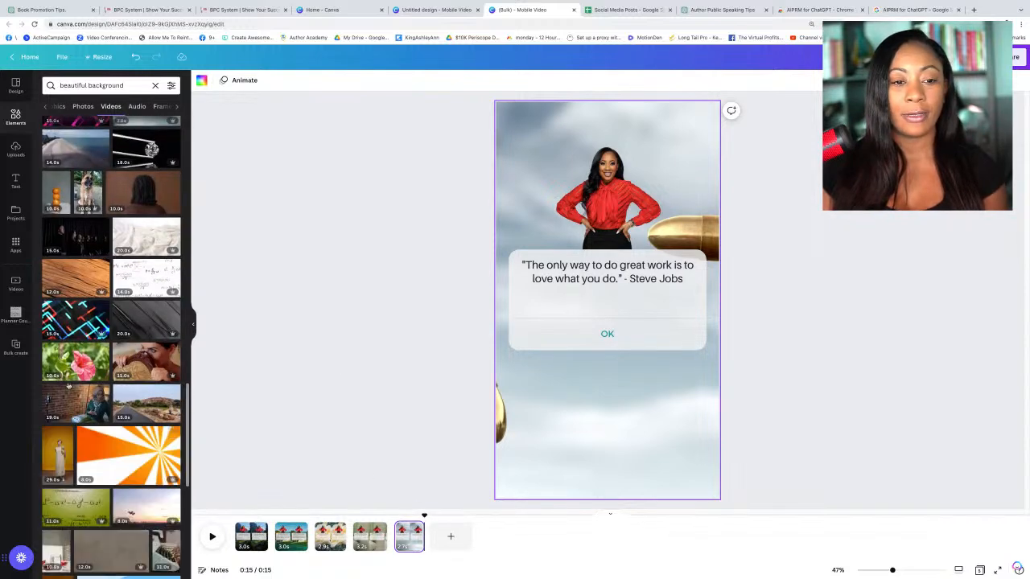
left_click_drag(69, 363, 508, 416)
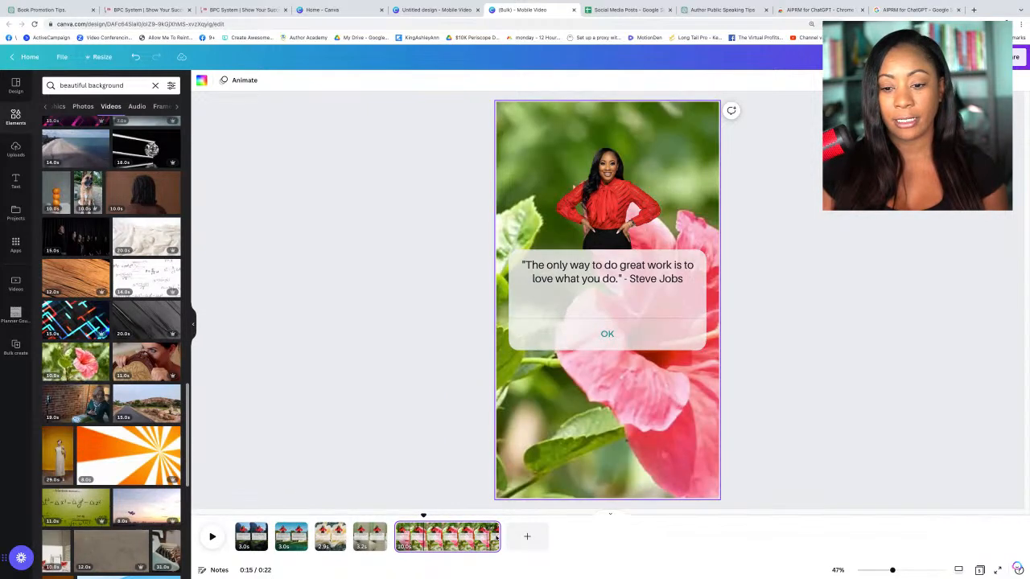
left_click_drag(498, 537, 424, 537)
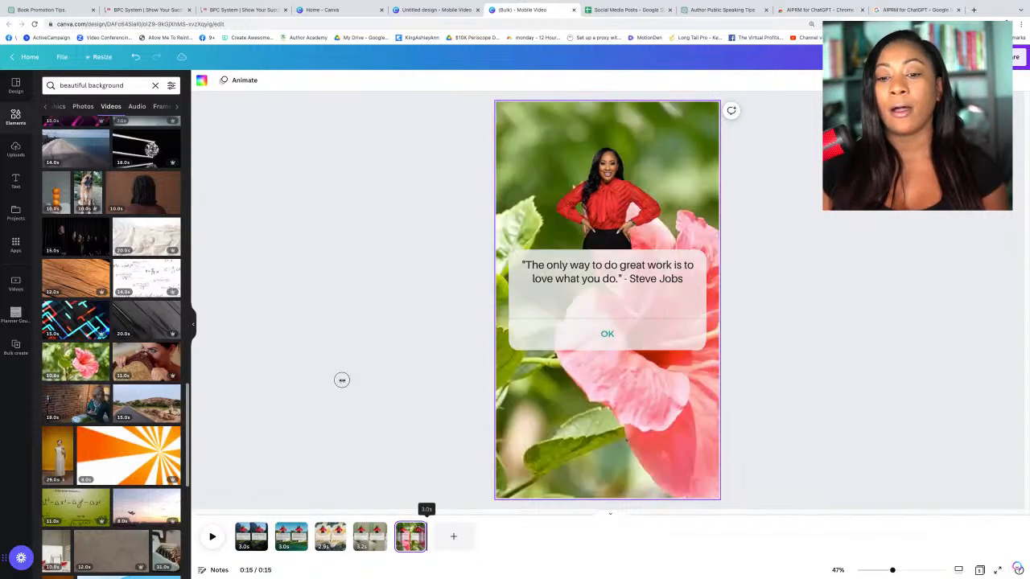
left_click(347, 394)
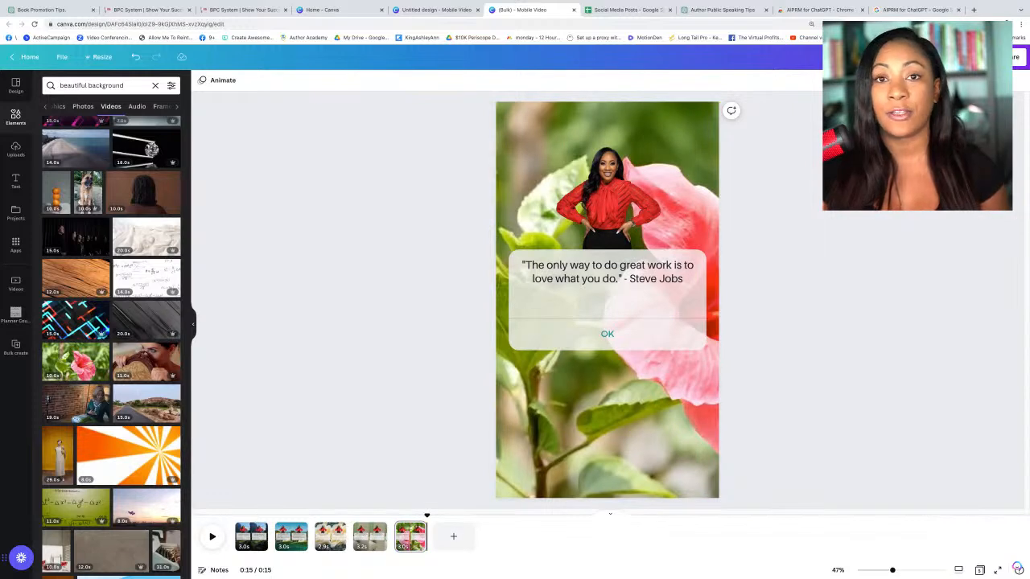
Step: Open the design's download settings to review them, and close them without downloading
left_click(1019, 56)
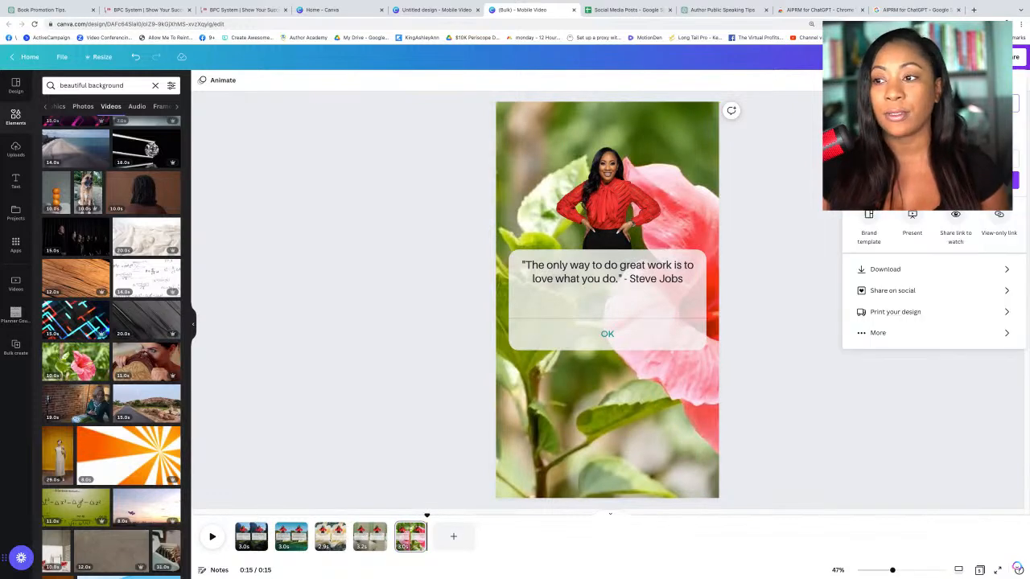
left_click(907, 266)
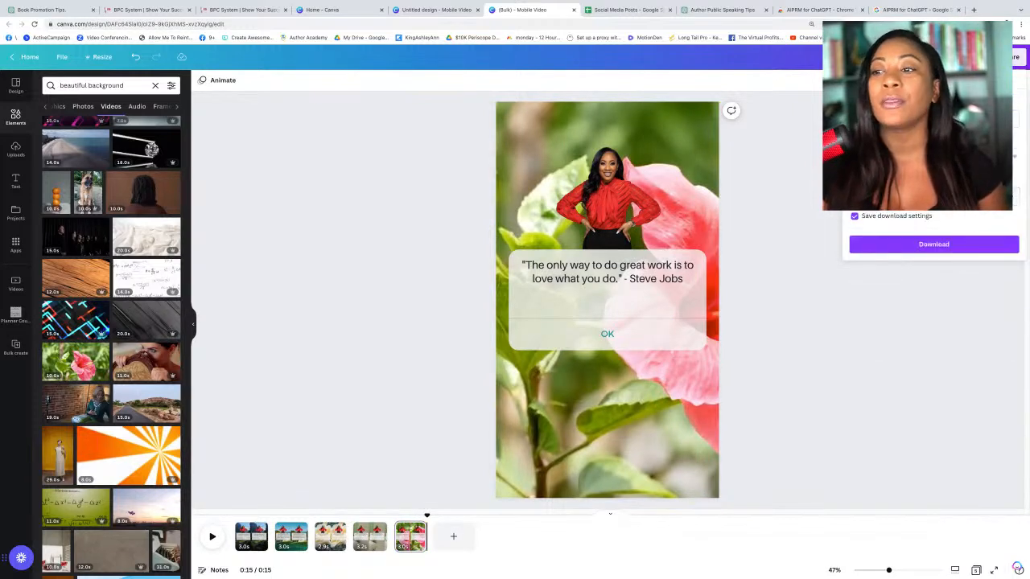
left_click(834, 242)
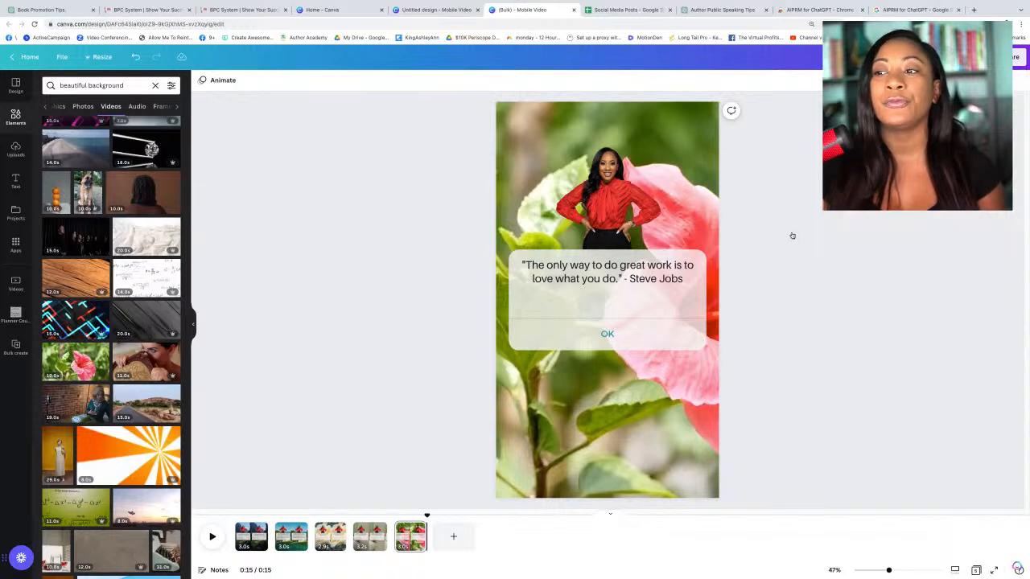
Step: Select the design's first page and download only page 1 as an MP4 video
left_click(252, 537)
left_click(1016, 57)
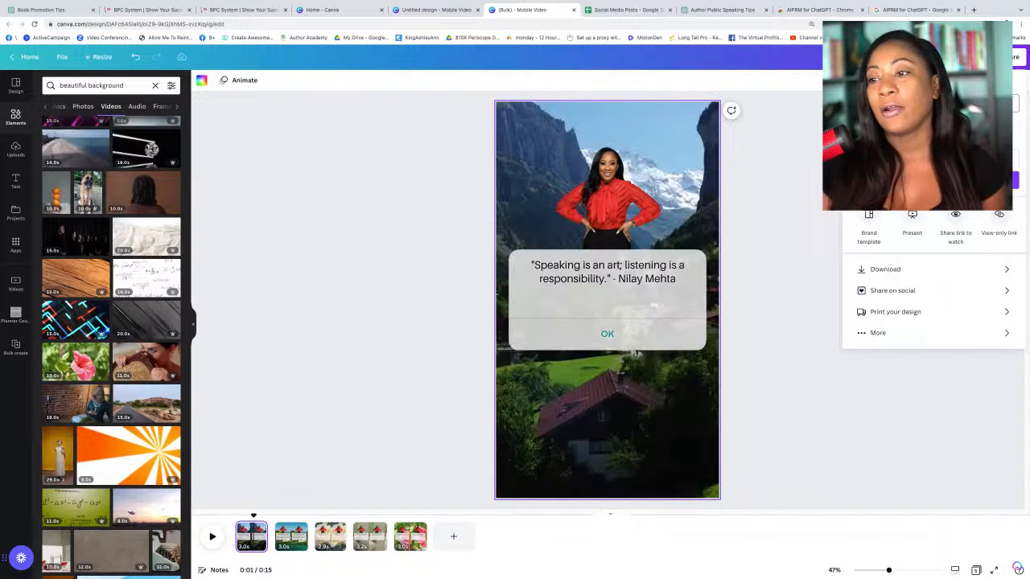
left_click(1004, 273)
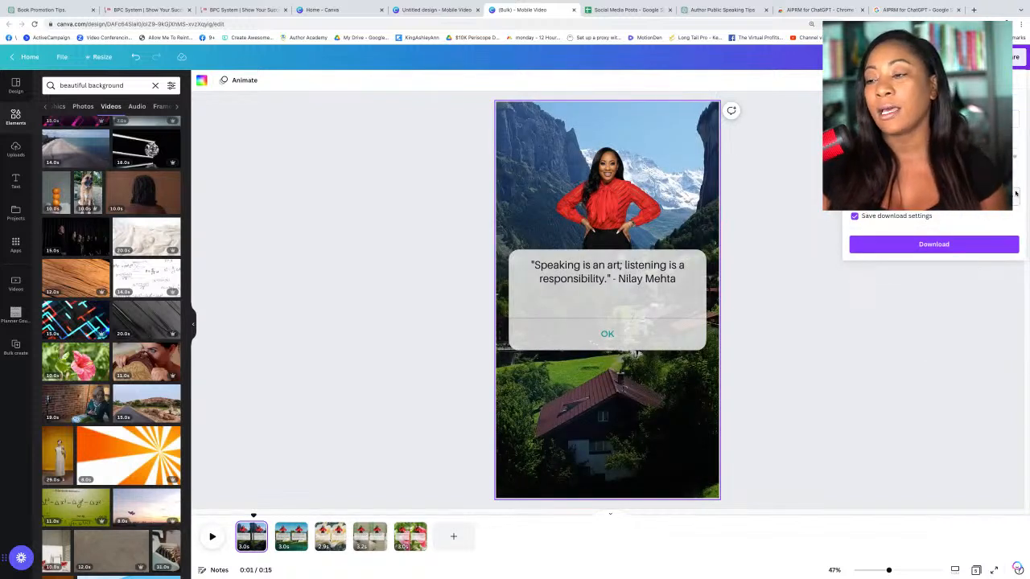
left_click(1015, 196)
left_click(1003, 222)
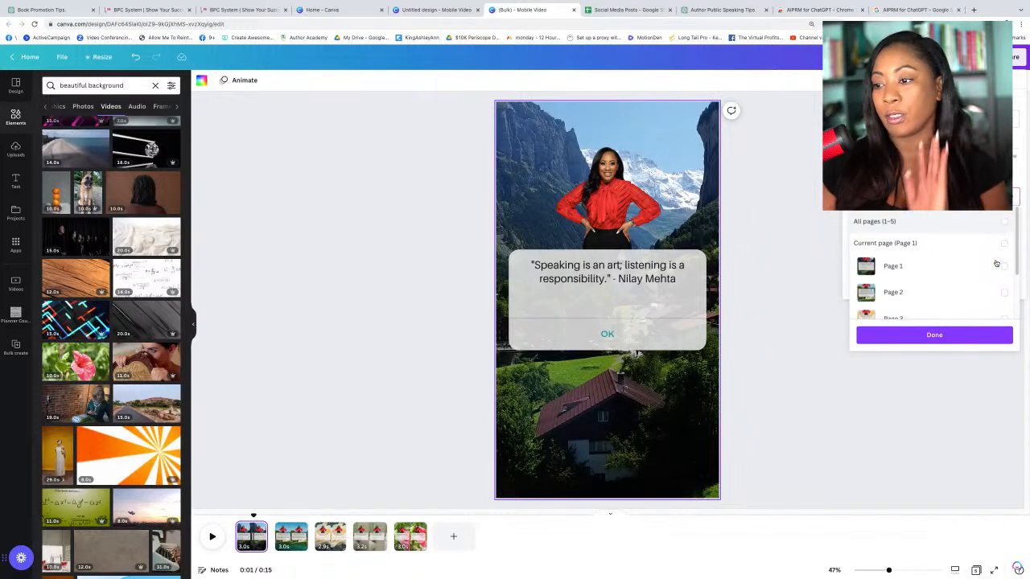
left_click(989, 267)
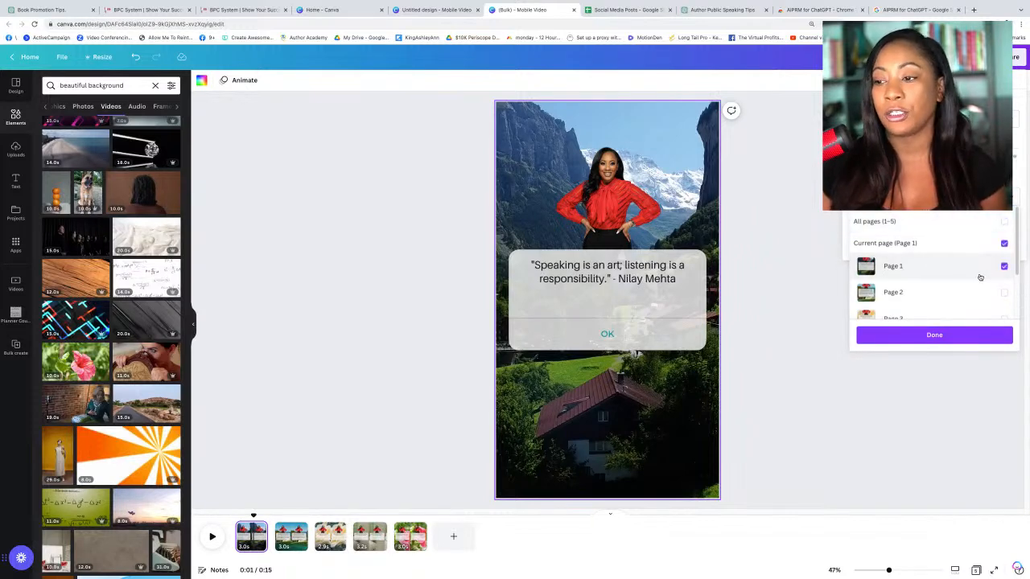
left_click(960, 337)
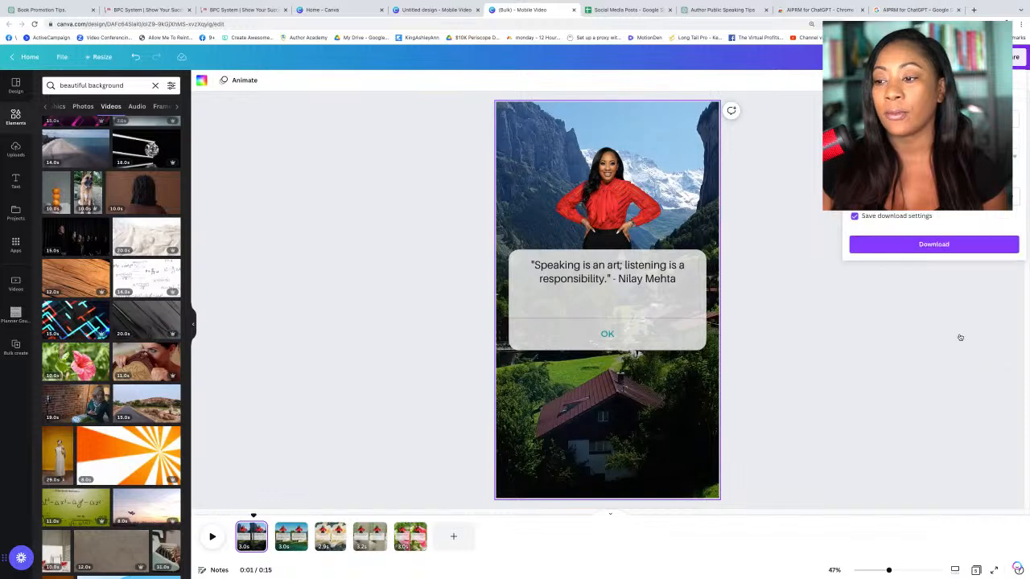
left_click(939, 246)
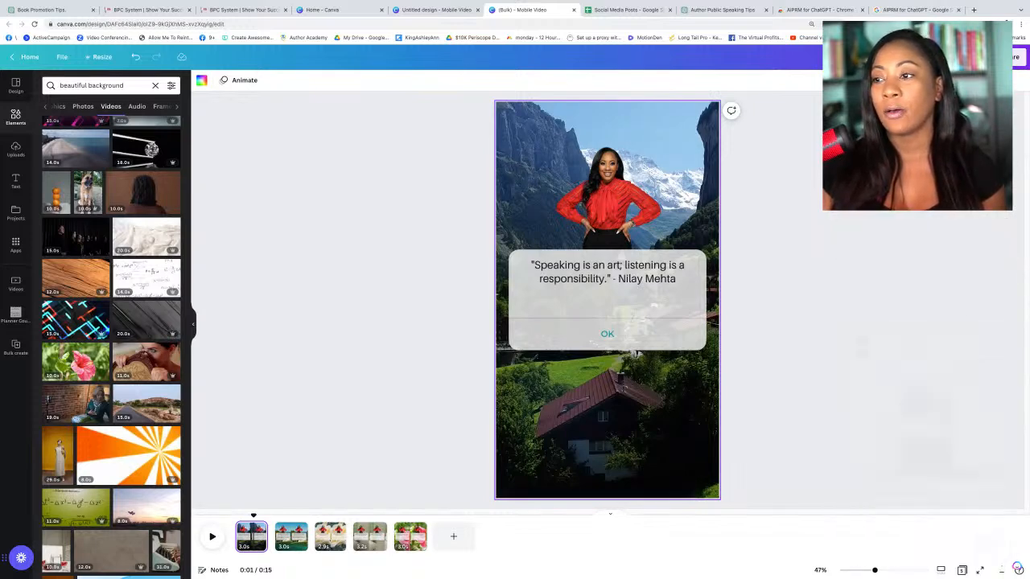
Step: Download only page 2 of the design as a separate MP4 video
left_click(1010, 57)
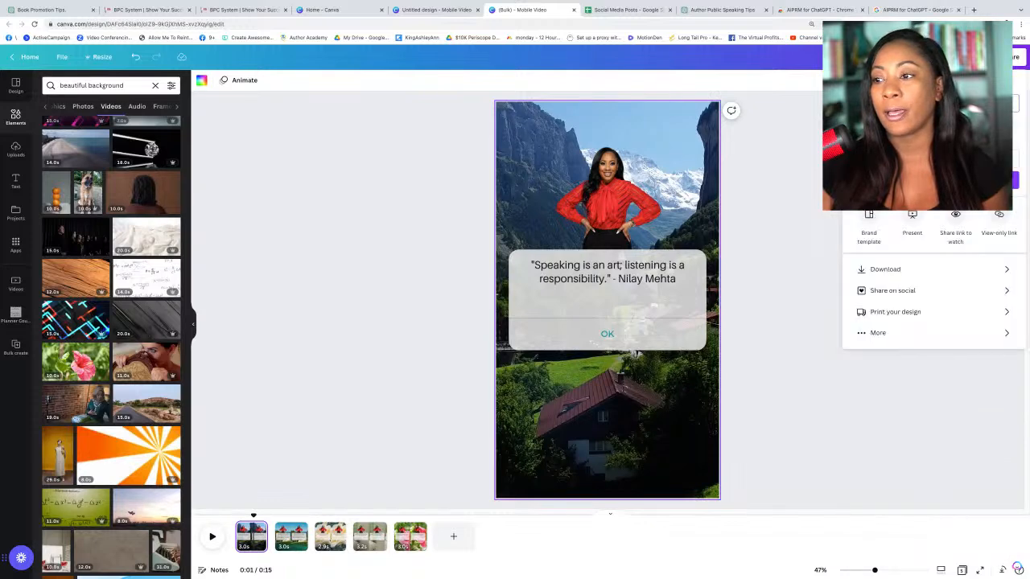
left_click(897, 269)
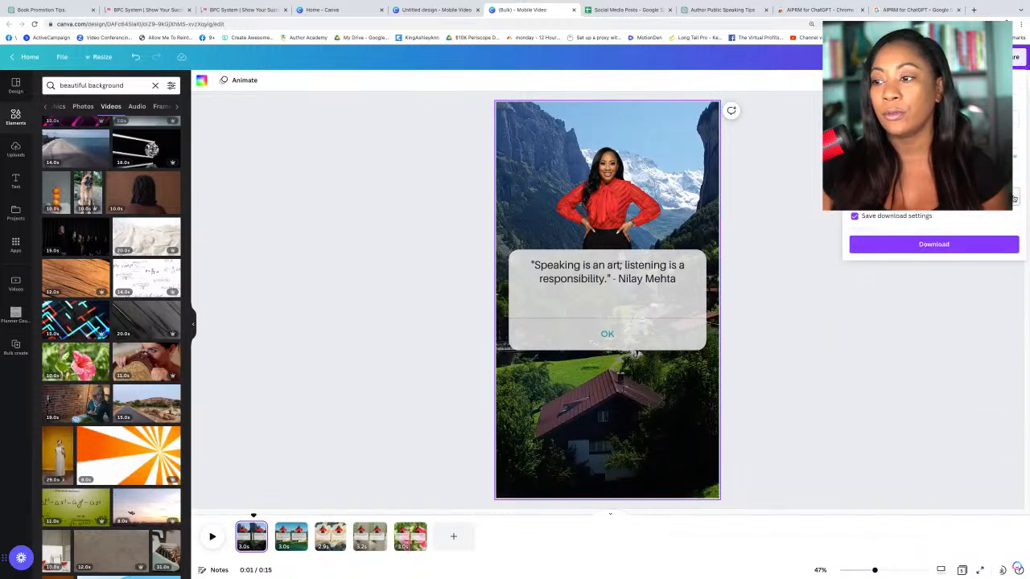
left_click(925, 197)
left_click(926, 266)
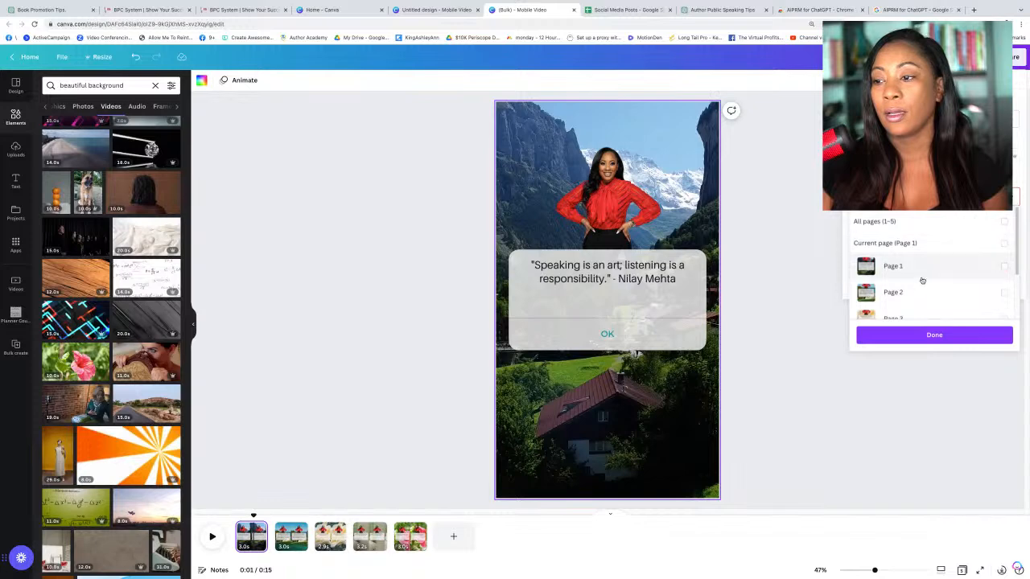
left_click(910, 293)
left_click(920, 336)
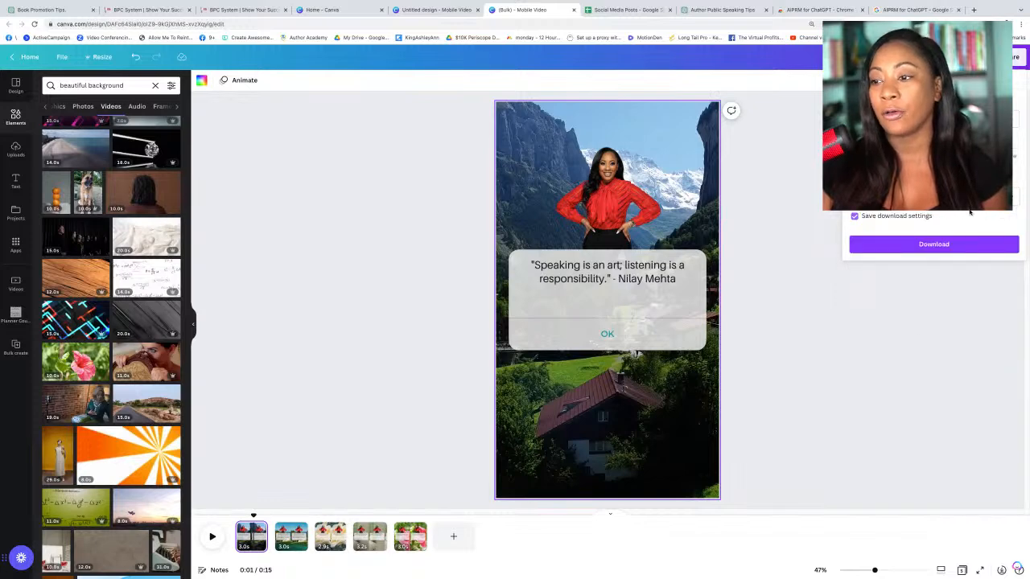
left_click(933, 244)
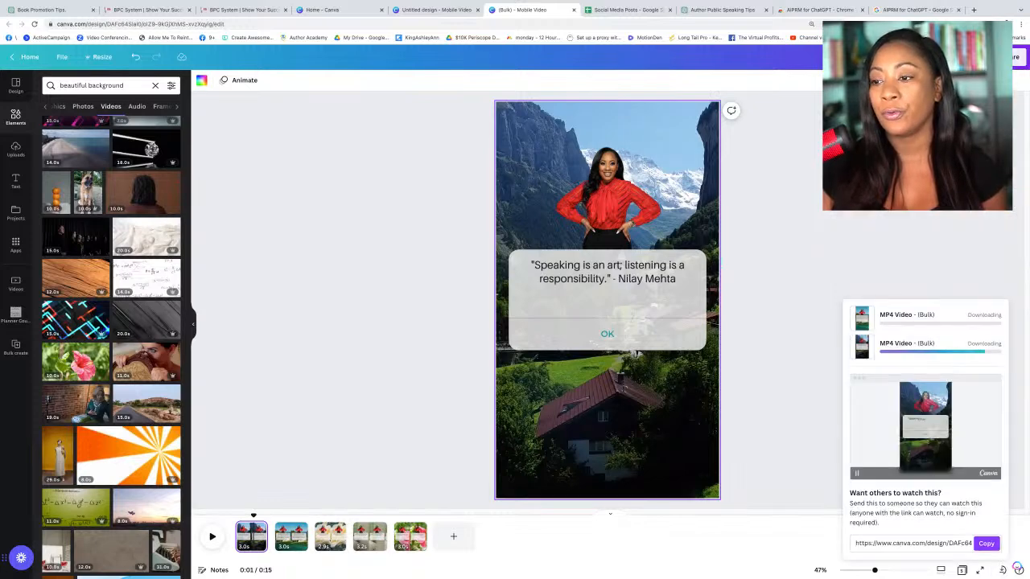
Step: Download only page 3 of the design as a separate MP4 video
left_click(1009, 57)
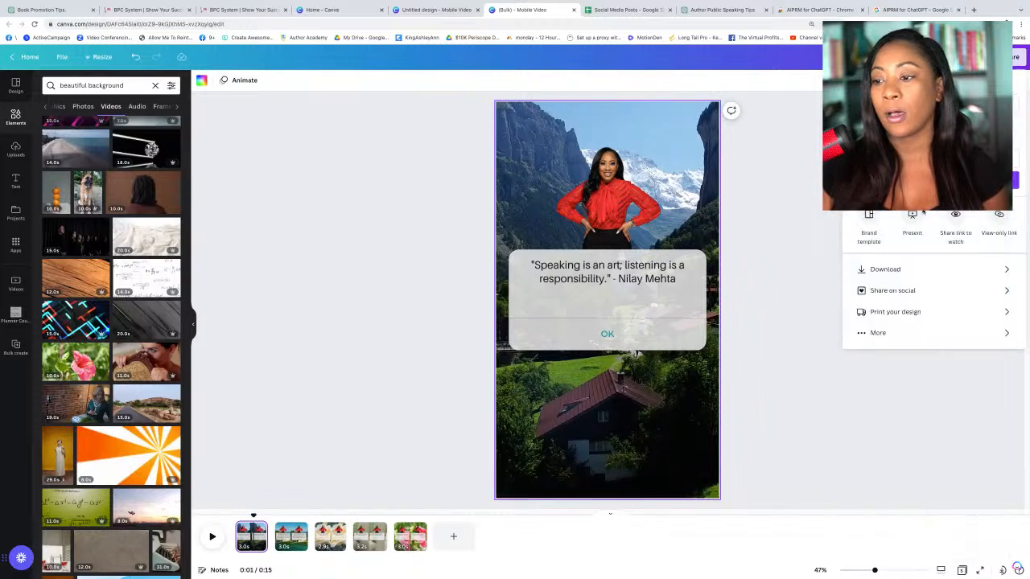
left_click(913, 270)
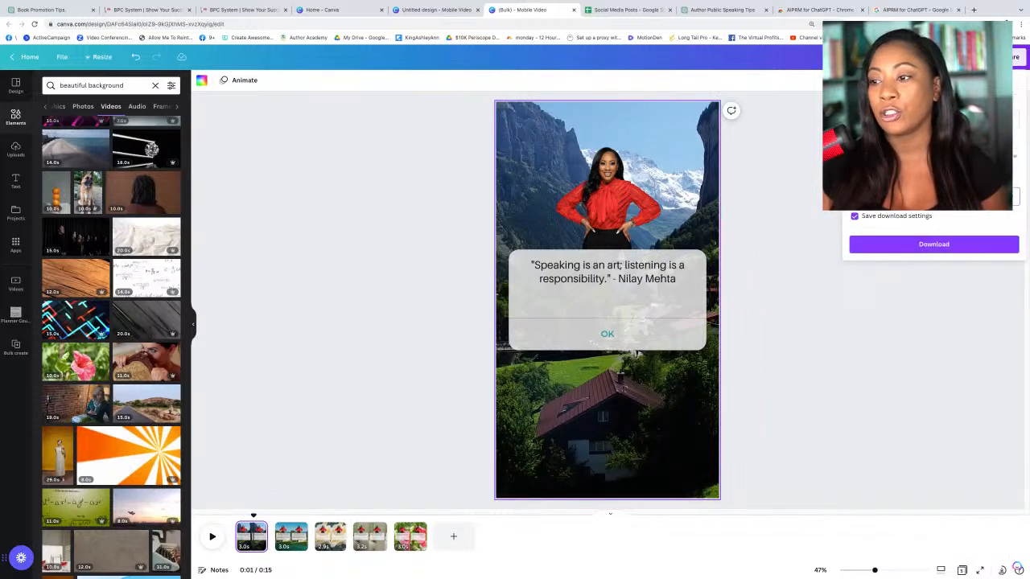
left_click(984, 197)
left_click(961, 299)
scroll(962, 298, "down", 1)
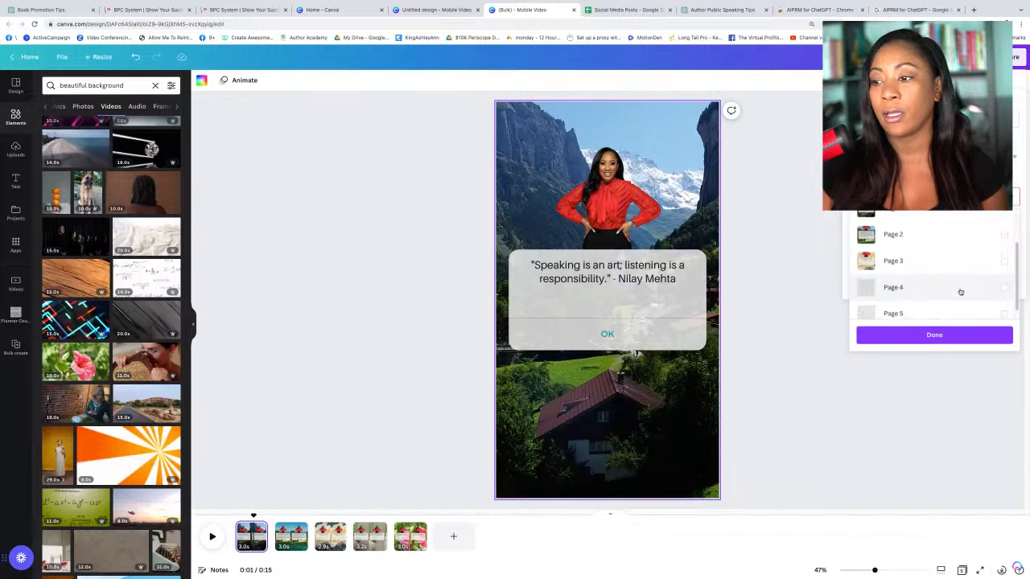
left_click(1004, 261)
left_click(940, 333)
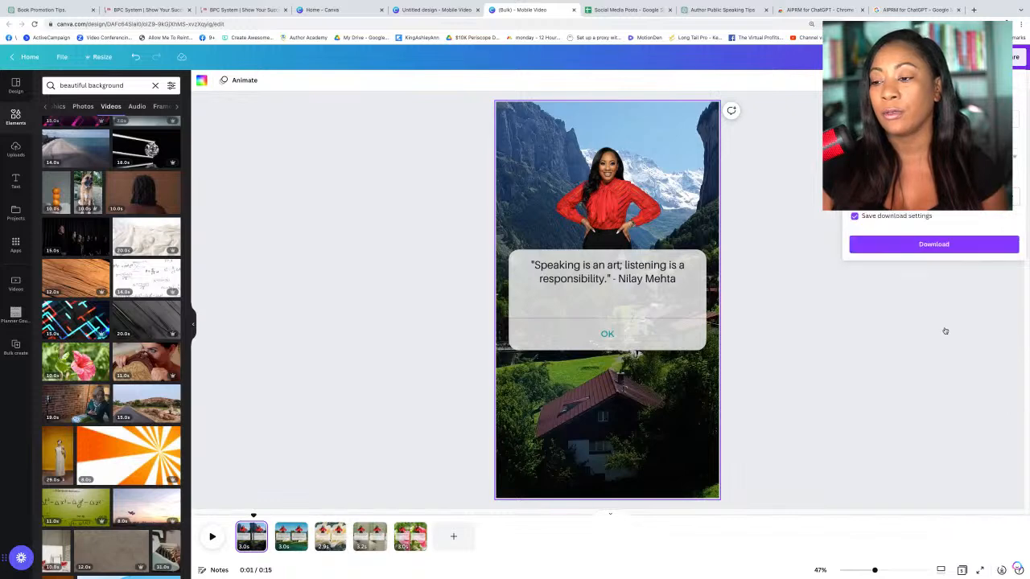
left_click(937, 246)
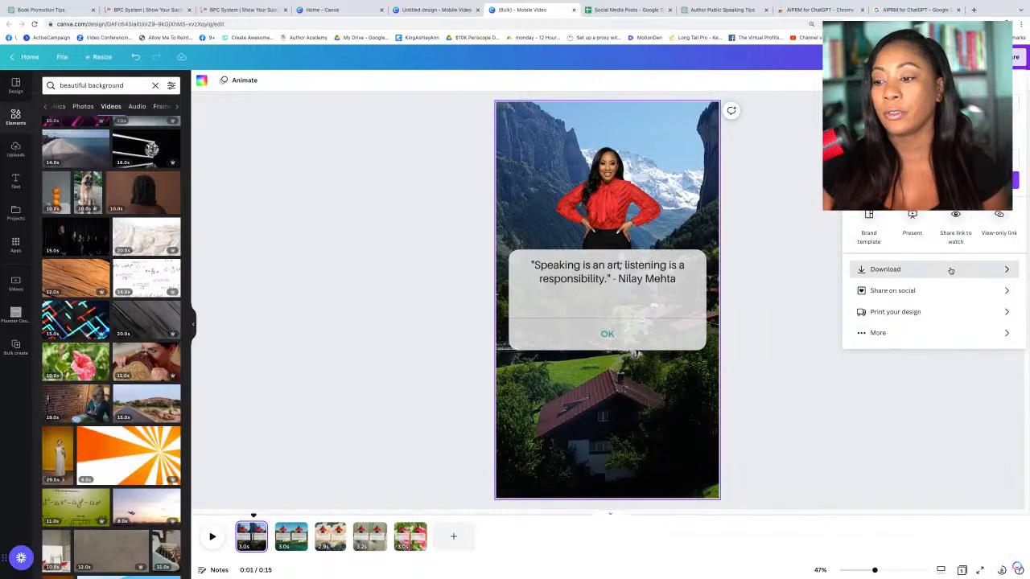
Step: Change the download selection from page 3 to page 4 and download that page as an MP4 video
left_click(950, 271)
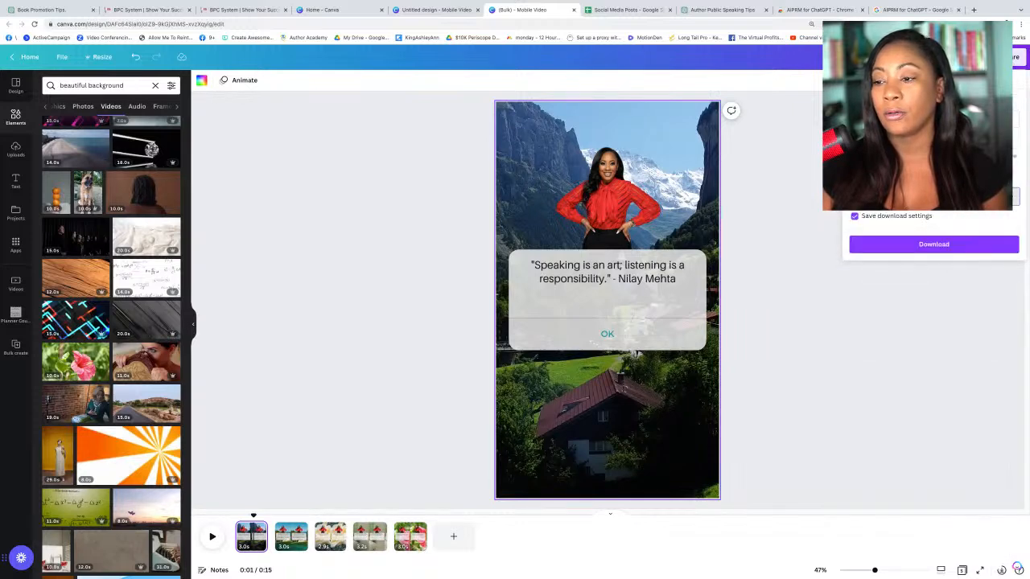
left_click(939, 197)
scroll(944, 240, "down", 2)
left_click(923, 281)
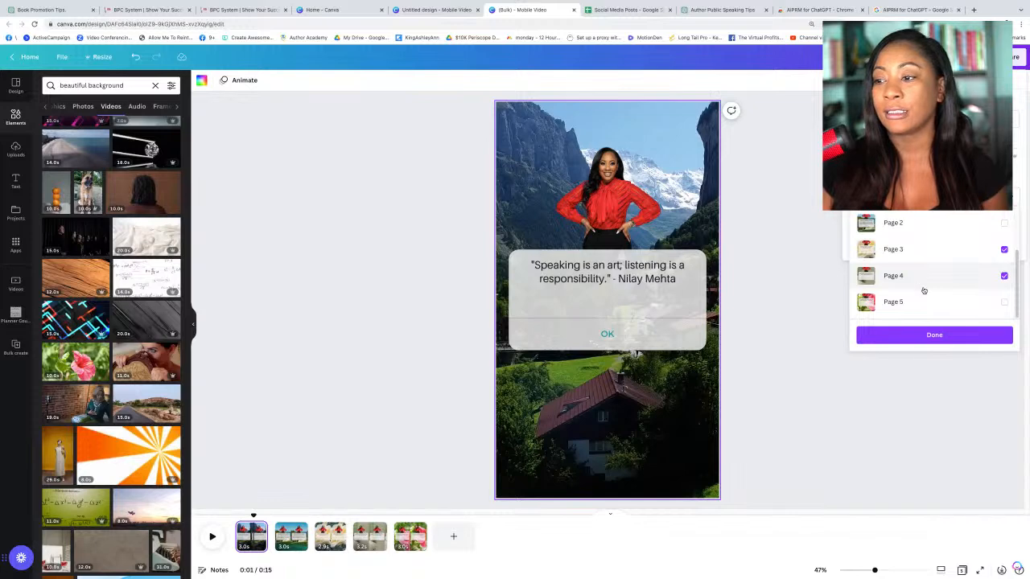
left_click(953, 249)
left_click(938, 336)
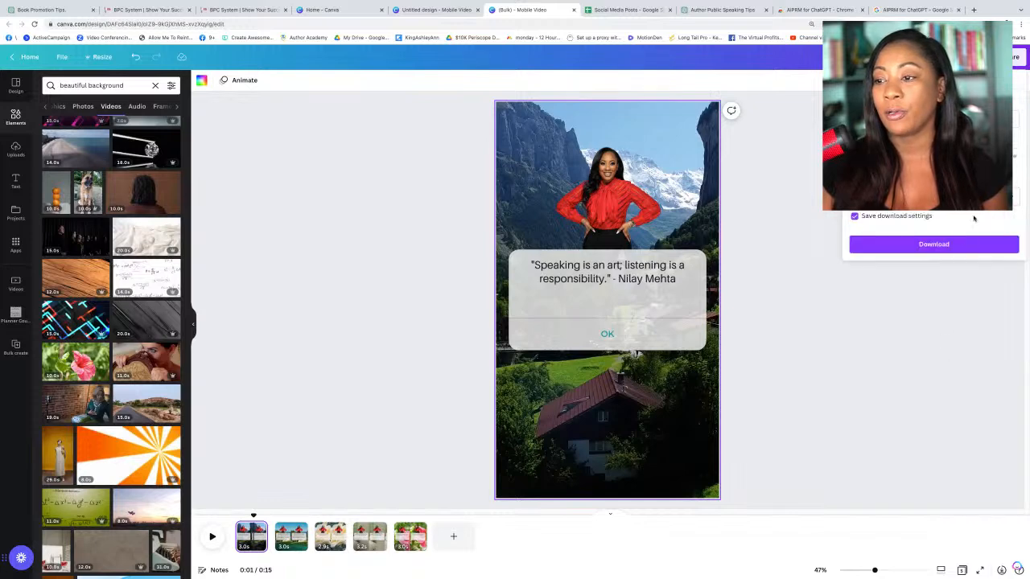
left_click(982, 243)
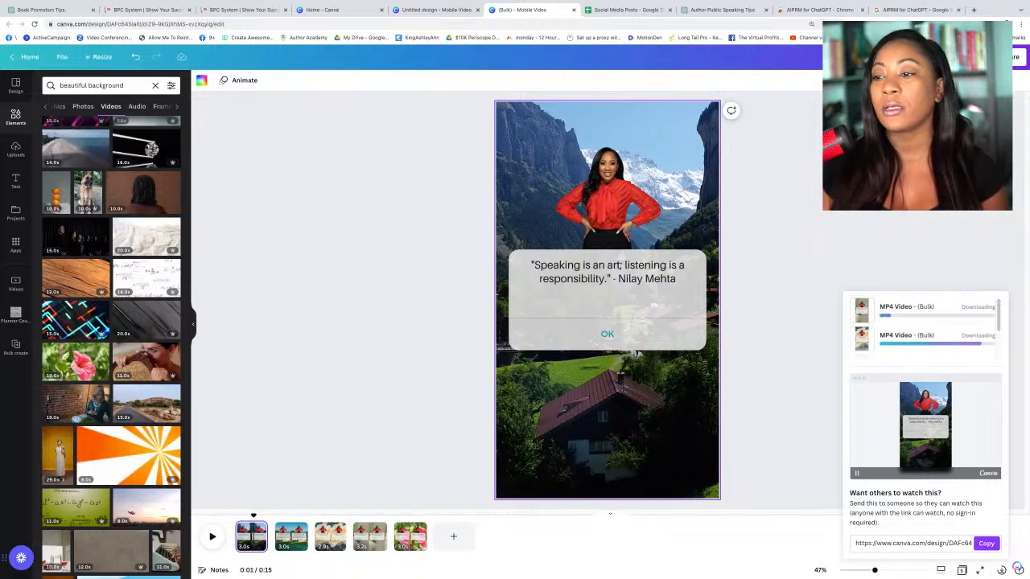
Step: Download page 5 of the design as an MP4 video
left_click(1013, 57)
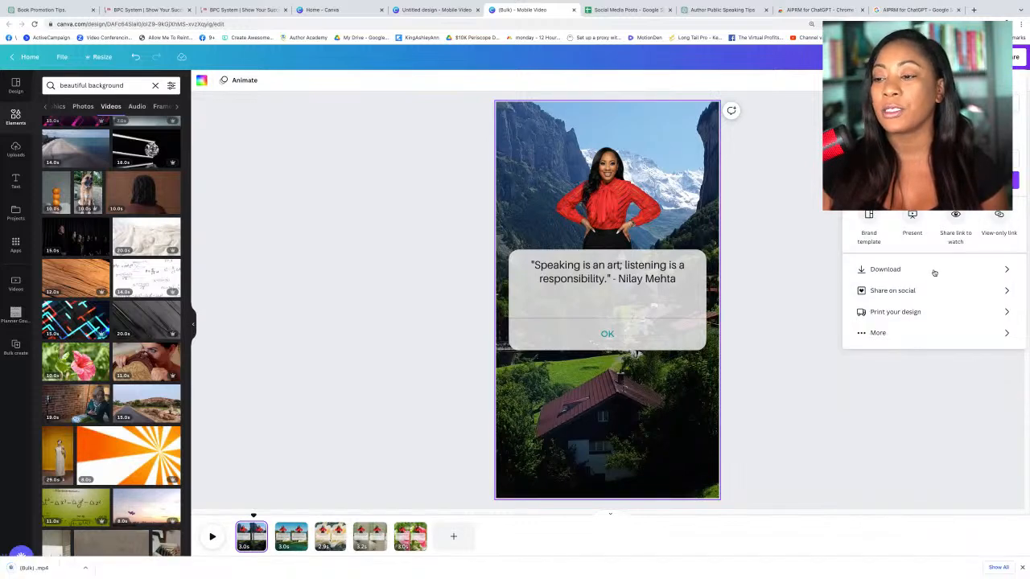
left_click(935, 270)
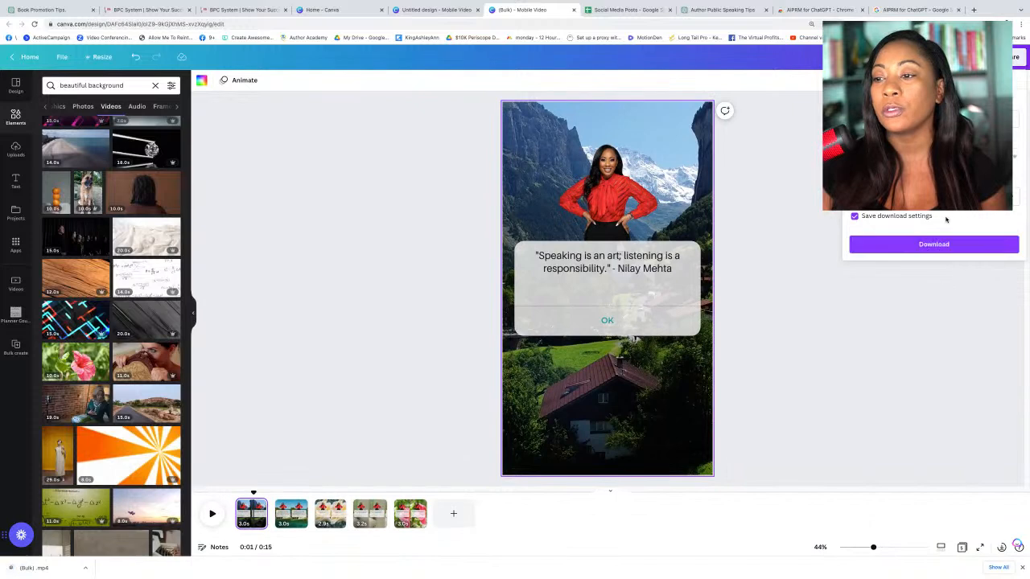
left_click(1012, 196)
scroll(990, 255, "down", 2)
left_click(979, 302)
left_click(966, 336)
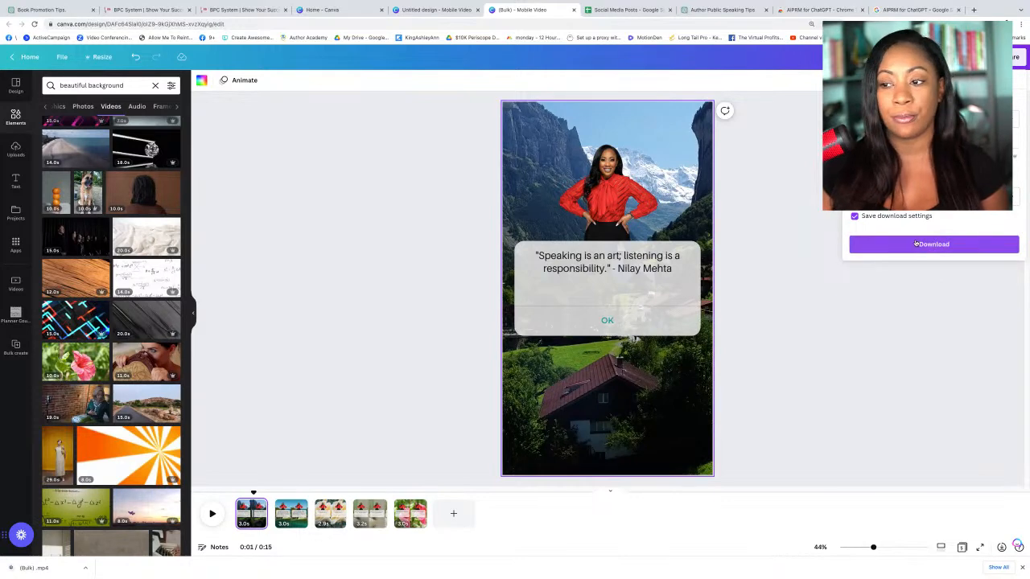
left_click(916, 244)
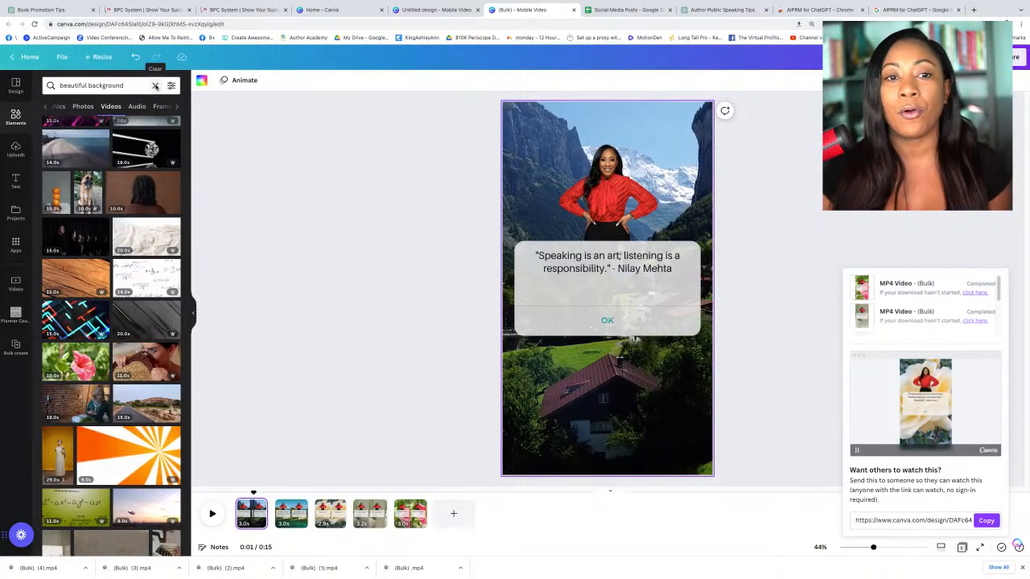
Step: Clear the element search, leave the design for the home page, and open the recent Untitled Design before returning to the home page
left_click(155, 85)
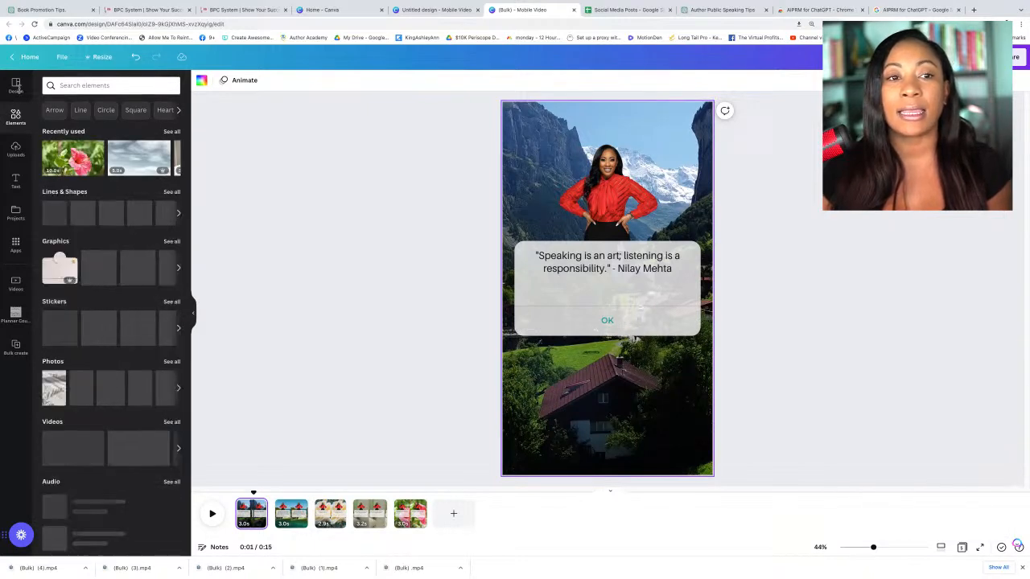
left_click(24, 58)
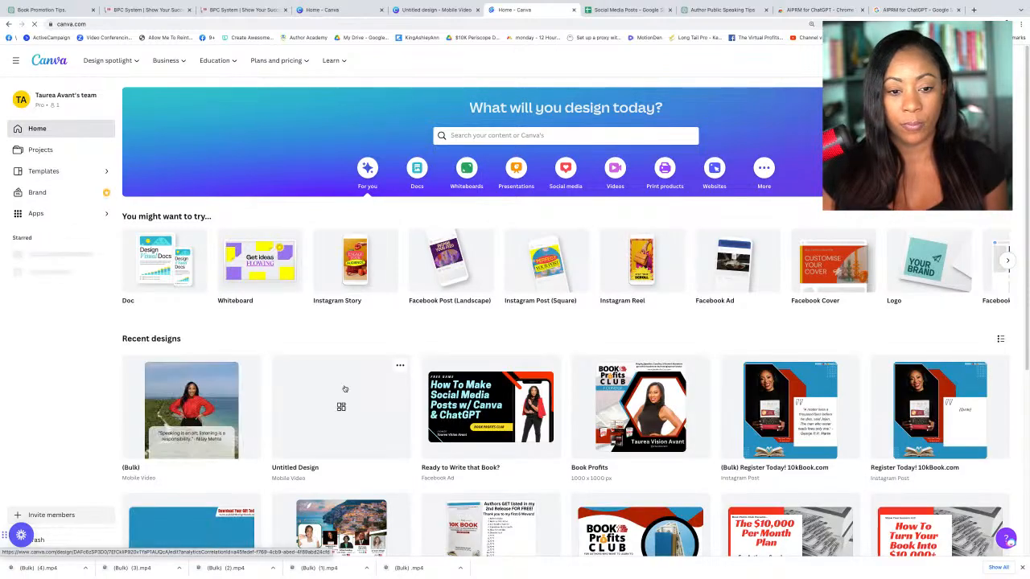
left_click(345, 389)
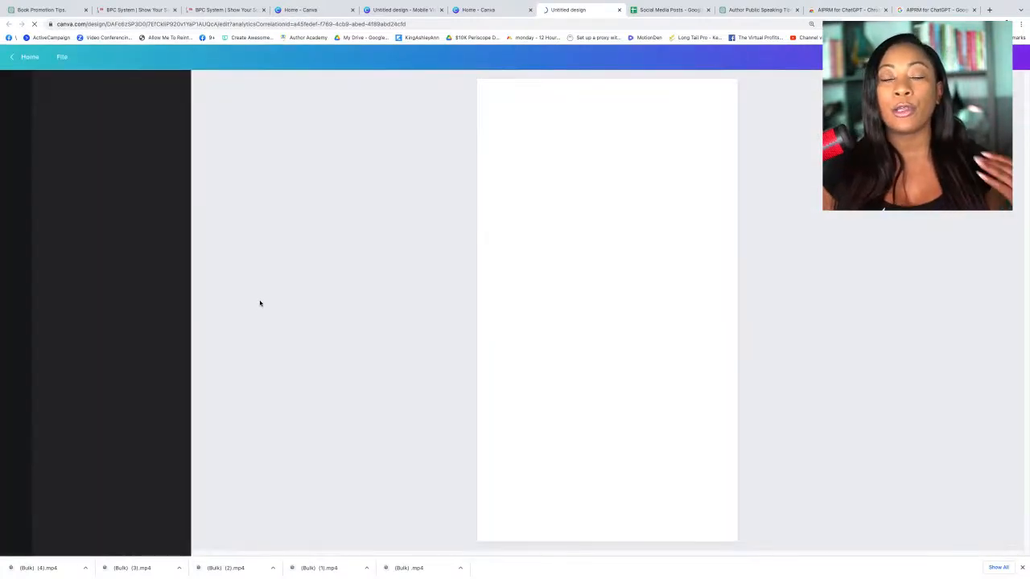
left_click(489, 11)
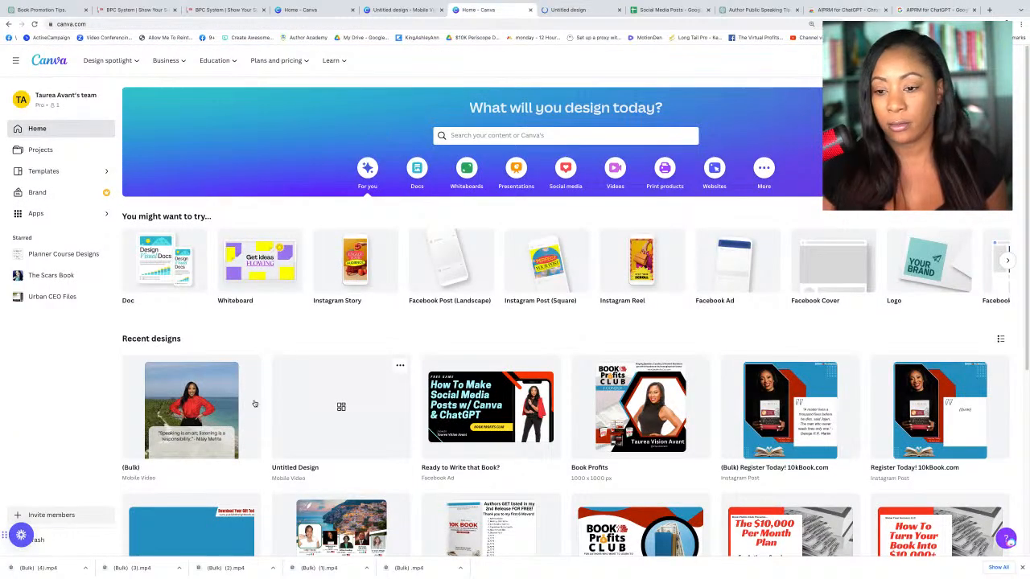
Step: Open the recent design "(Bulk) Register Today! 10kBook.com" and look through its quote pages down to page 7
left_click(800, 422)
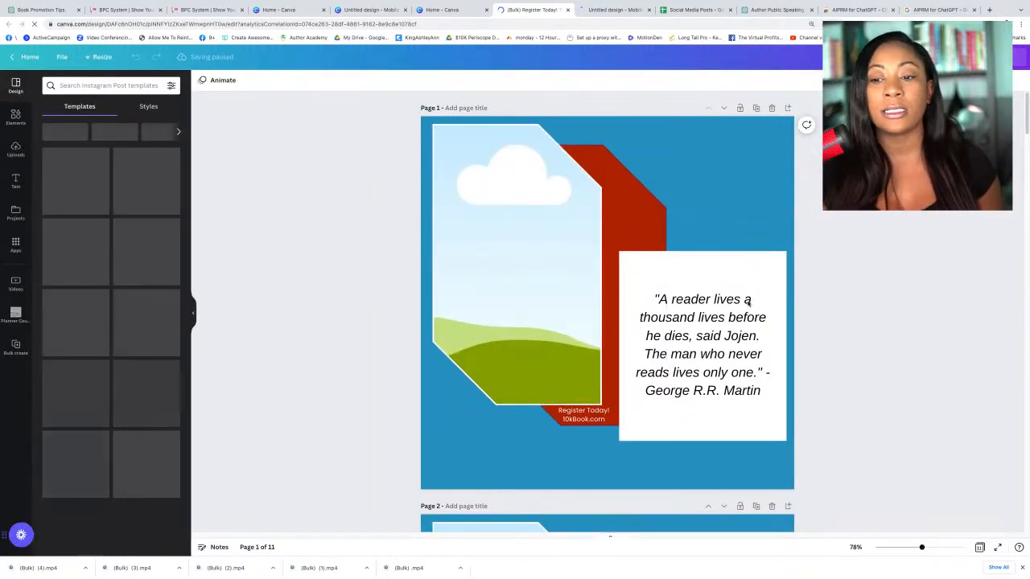
scroll(747, 305, "down", 10)
scroll(744, 307, "down", 12)
scroll(747, 306, "down", 5)
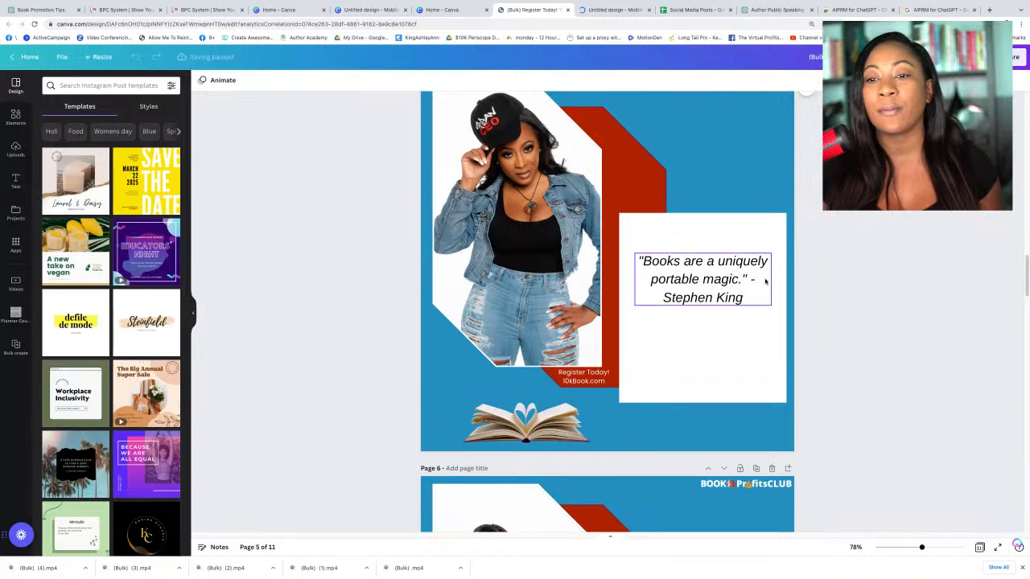
scroll(765, 281, "down", 12)
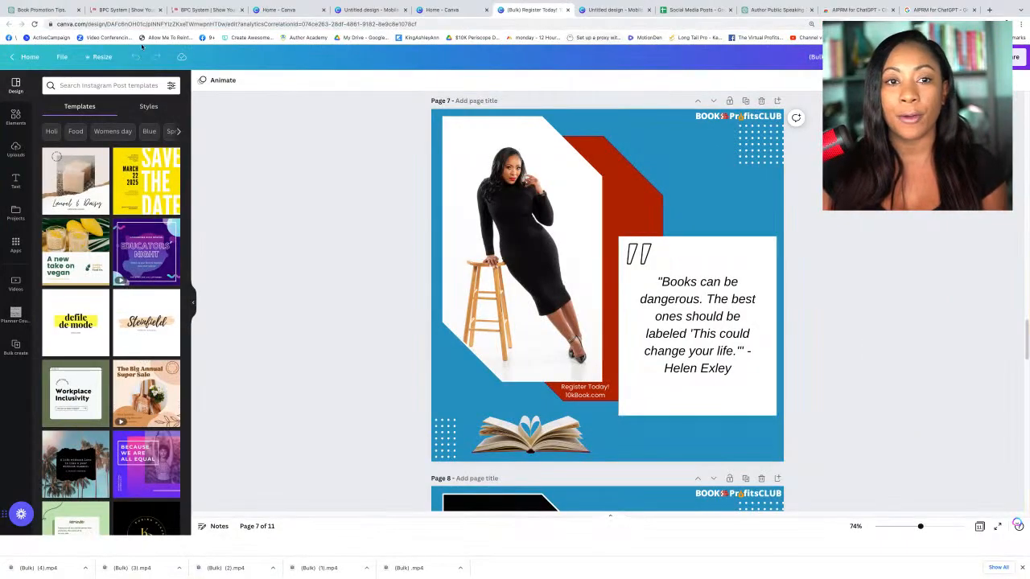
Step: Switch to BPC System to view the March 2023 planner and the Social Planner overview, and bring up the Social Media Posting media folder
left_click(133, 11)
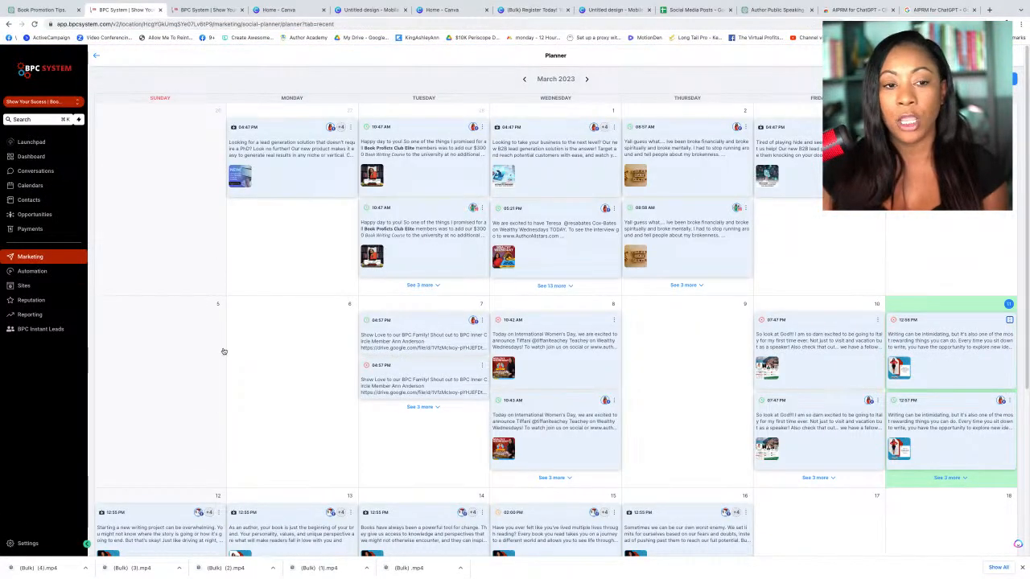
left_click(36, 257)
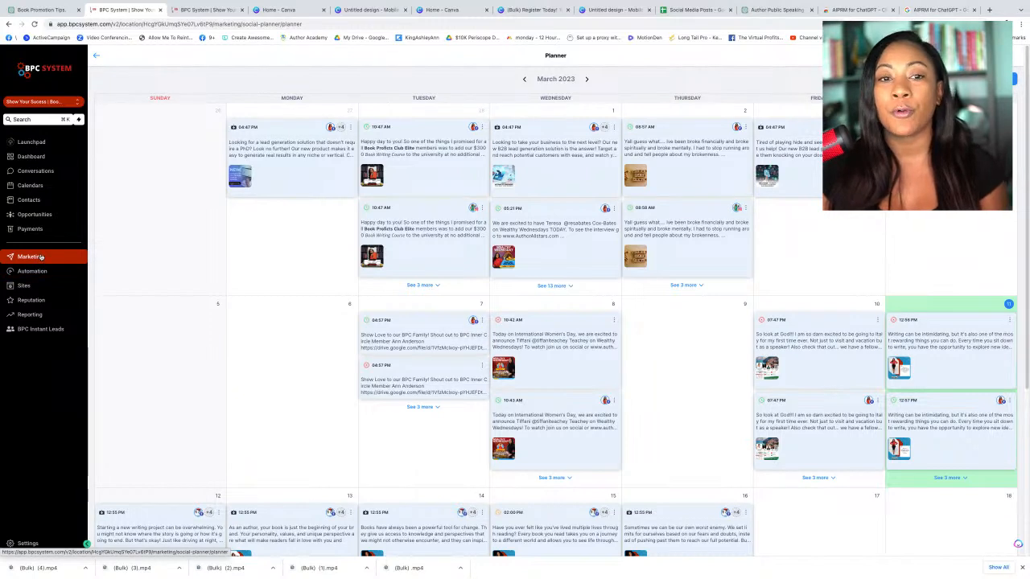
left_click(98, 57)
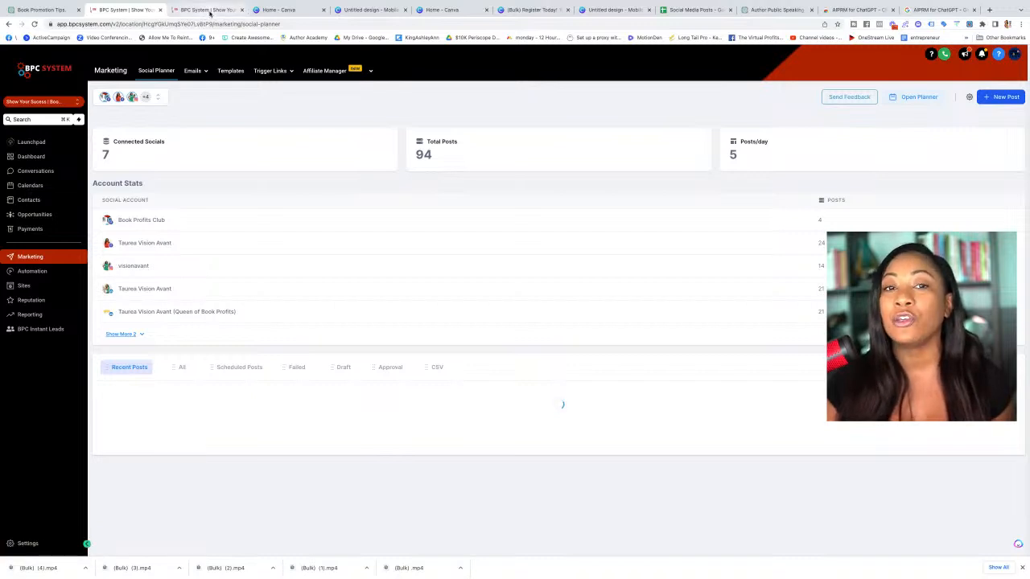
left_click(211, 10)
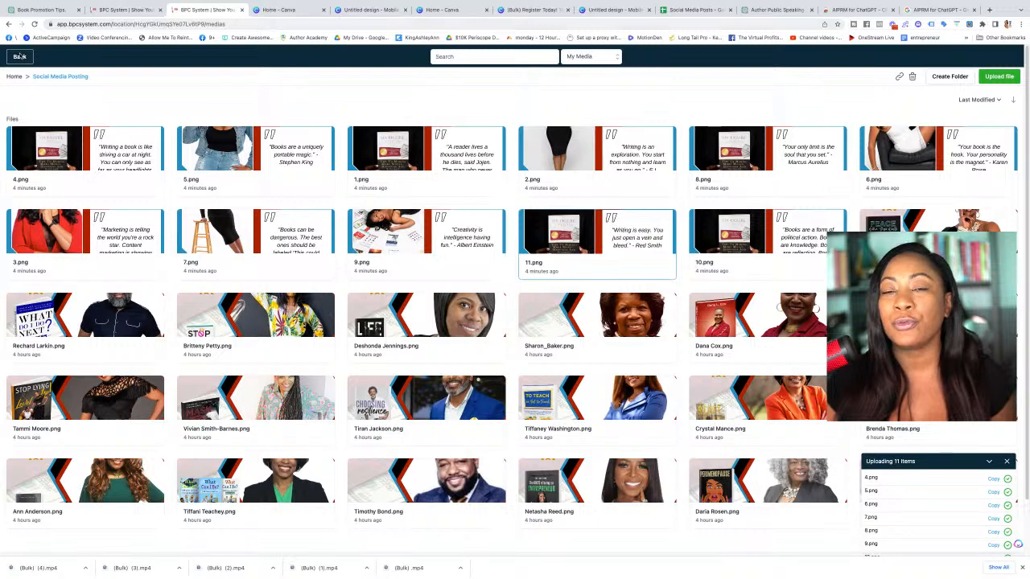
Step: Go back through the media library to its home and open the Social Media folder inside Videos
left_click(20, 56)
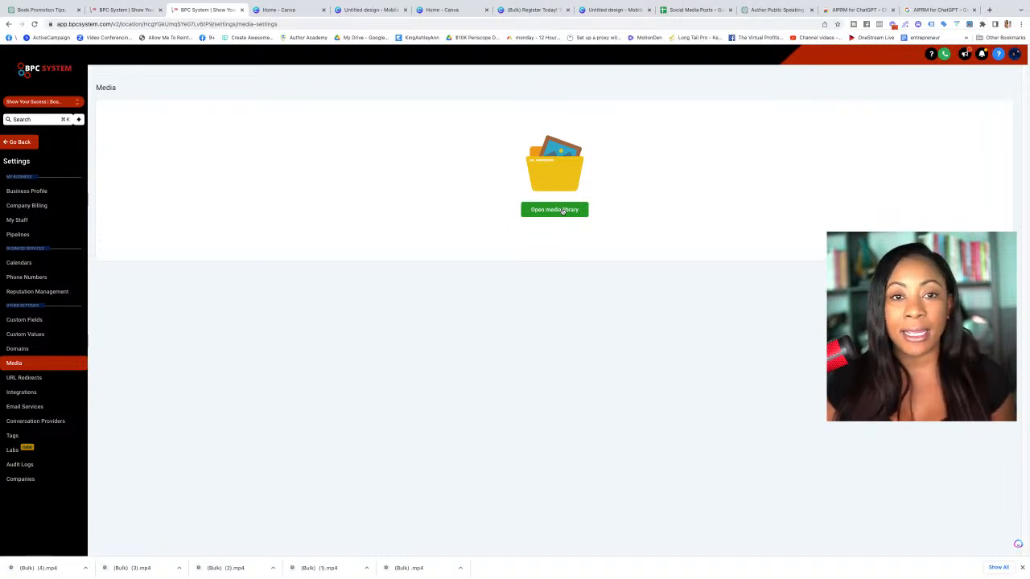
left_click(563, 210)
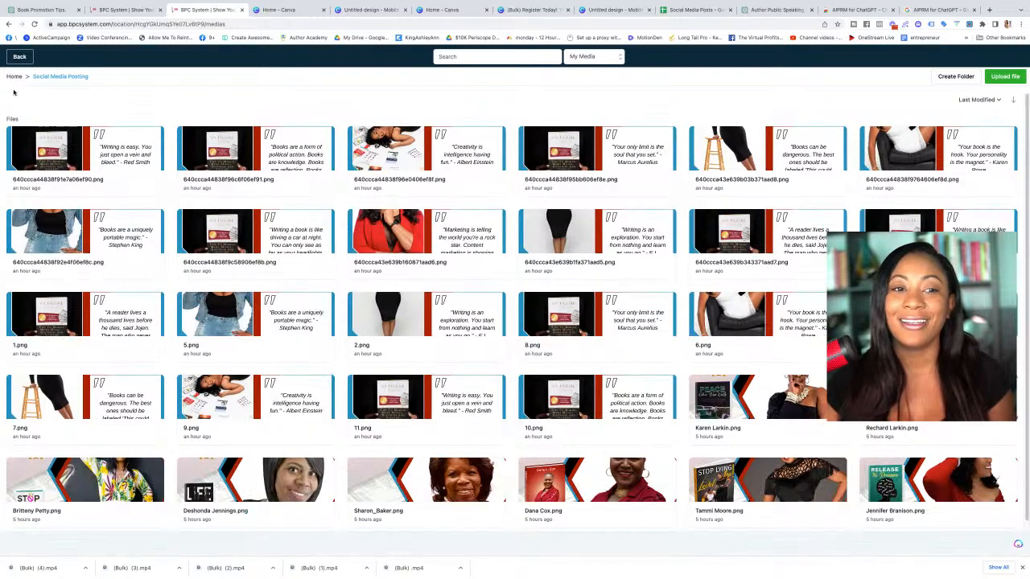
right_click(14, 76)
left_click(185, 88)
left_click(17, 77)
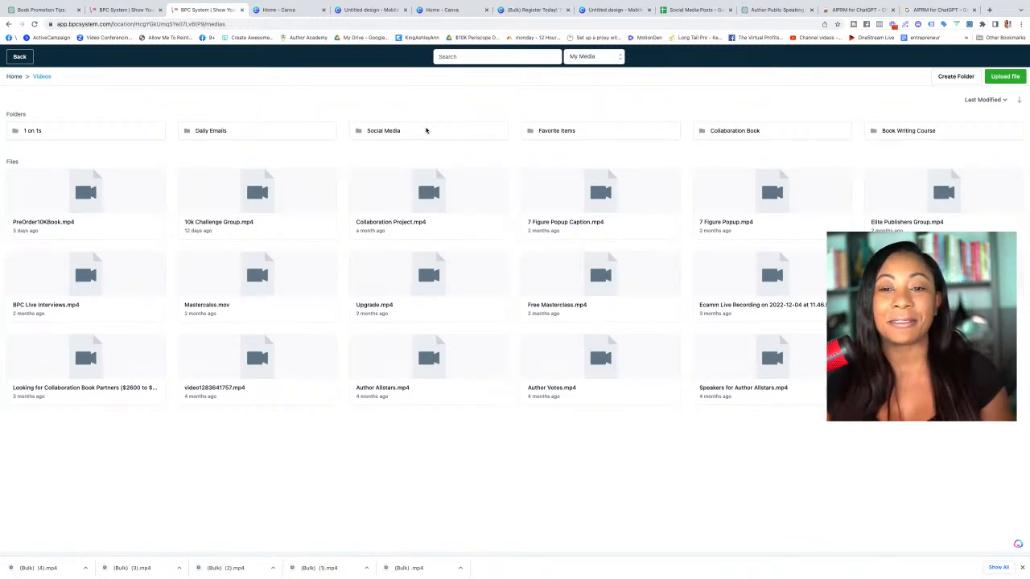
left_click(429, 130)
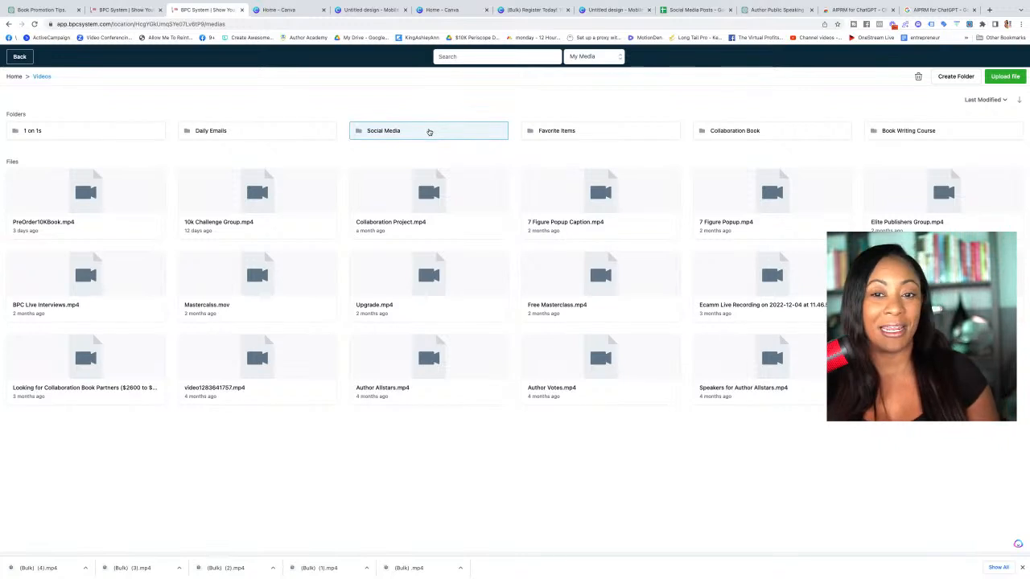
double_click(430, 130)
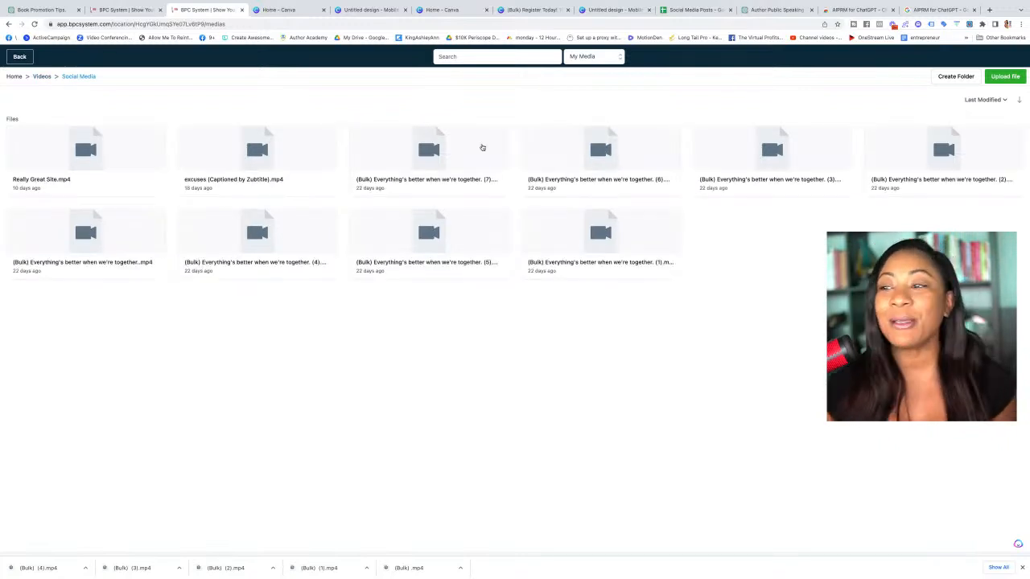
Step: Upload the five (Bulk) MP4 videos from Downloads into the Social Media video folder
left_click(1002, 79)
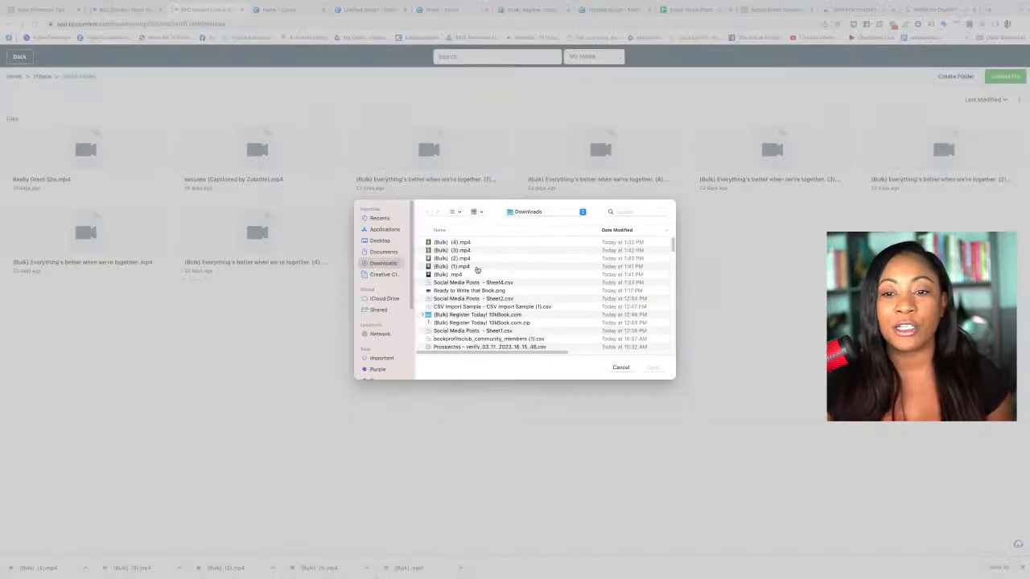
left_click(476, 275)
left_click(484, 243, "shift")
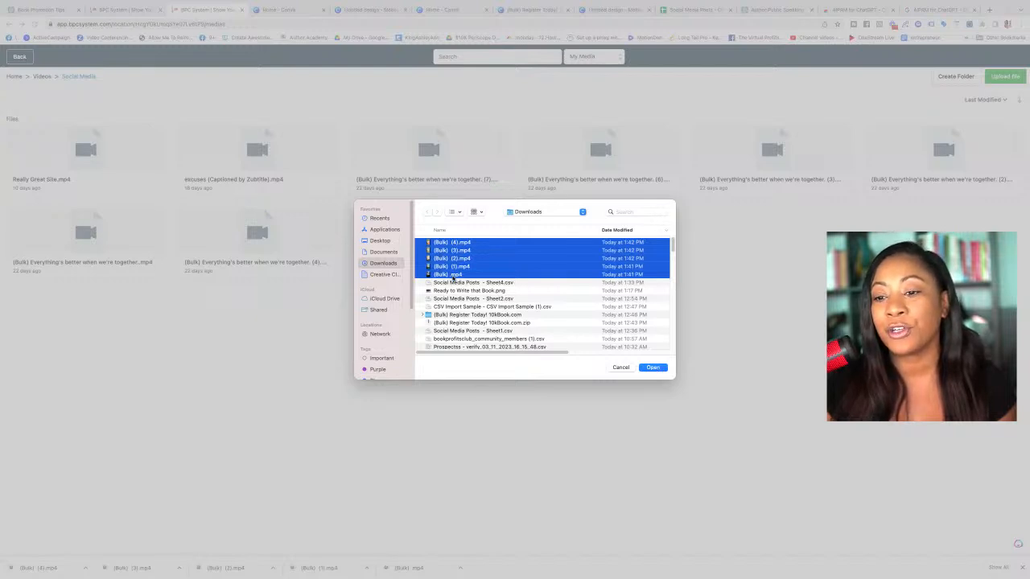
left_click(652, 368)
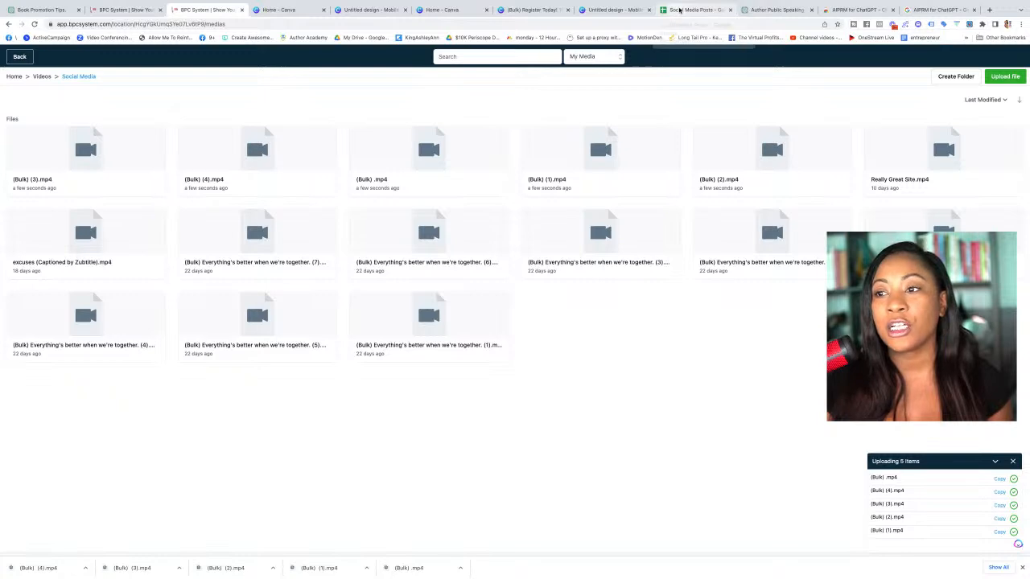
Step: Switch to the Social Media Posts spreadsheet and copy the header row A1:F1 from Sheet2 into a new sheet
left_click(679, 10)
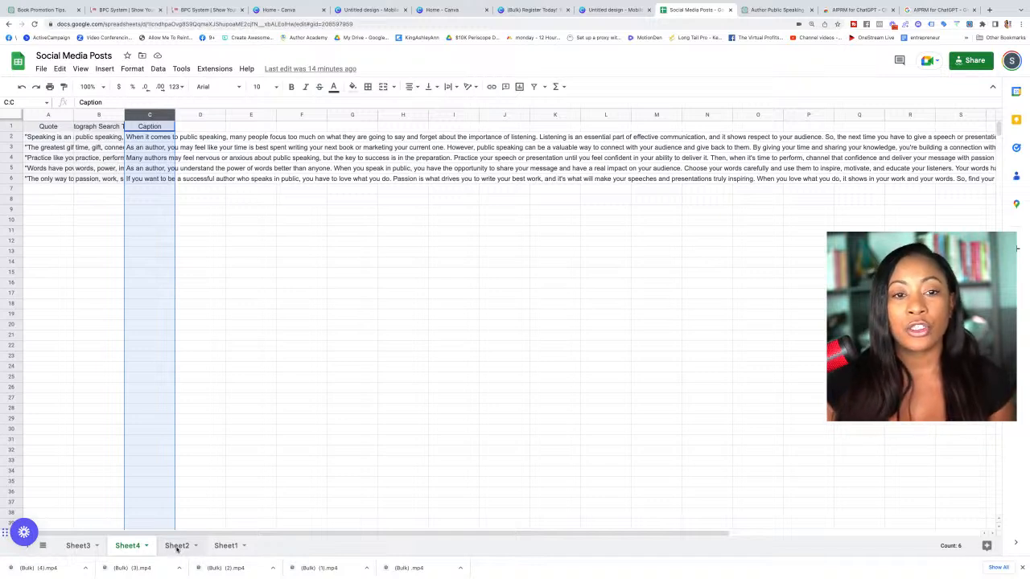
left_click(177, 546)
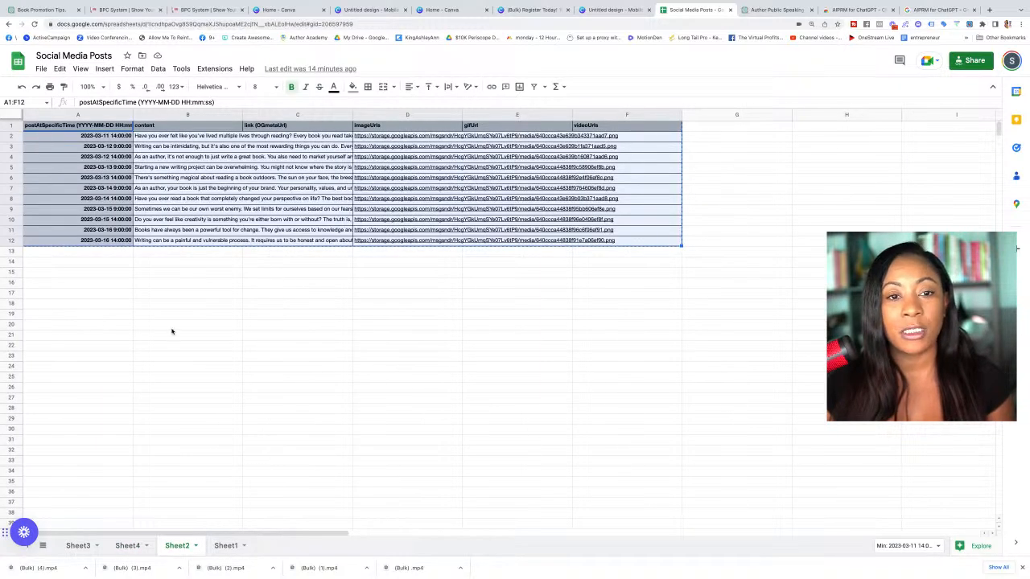
left_click(171, 329)
left_click_drag(93, 129, 654, 129)
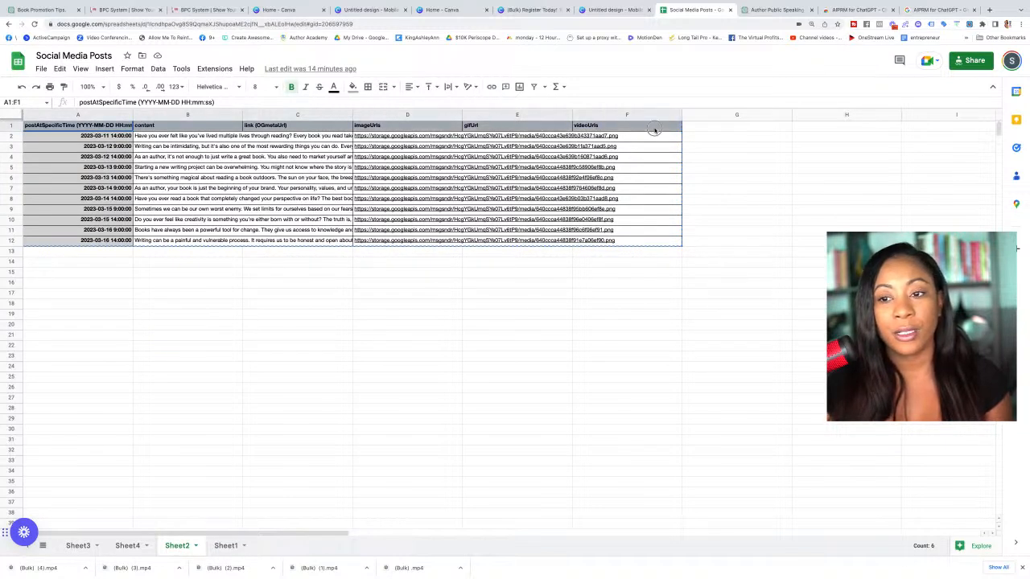
key("ctrl+c")
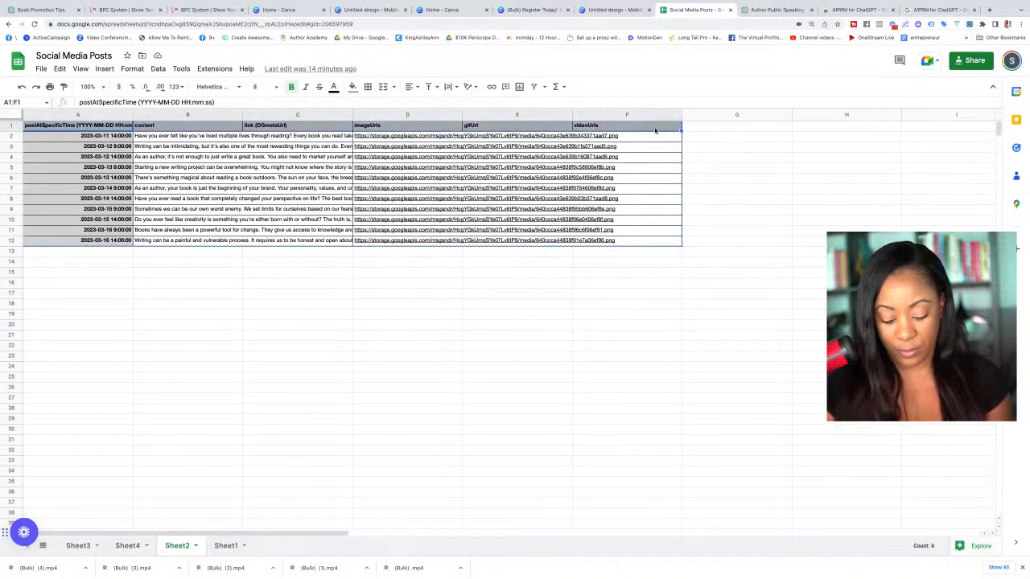
left_click(27, 546)
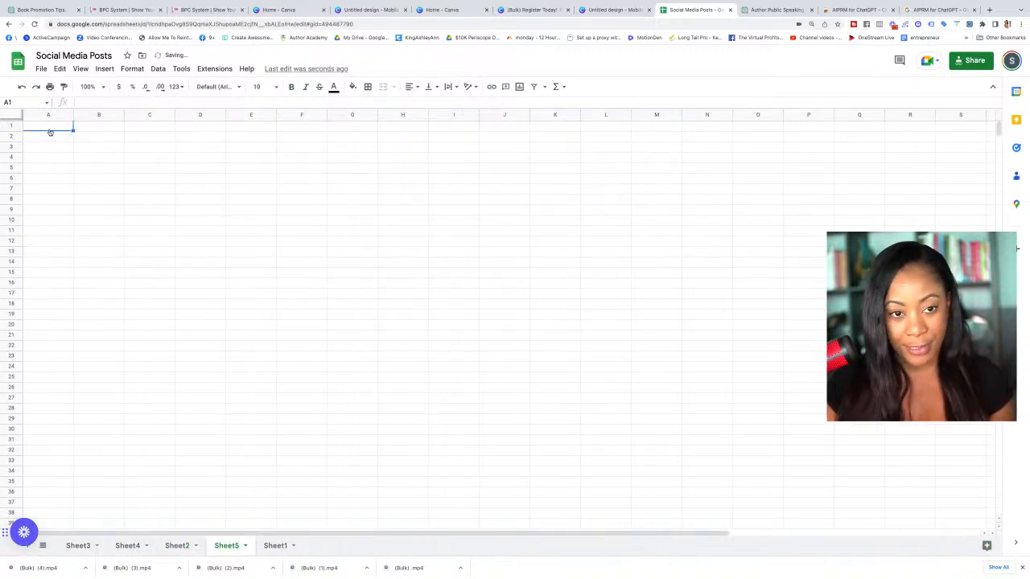
key("ctrl+v")
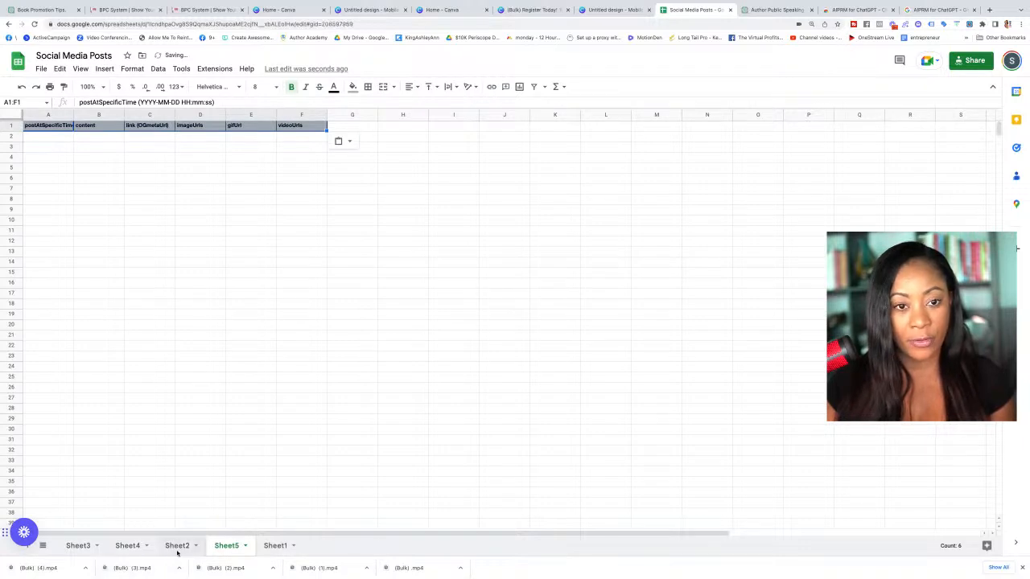
Step: Look through the existing sheets and widen column A in Sheet3 to fit the posting dates and times
left_click(177, 546)
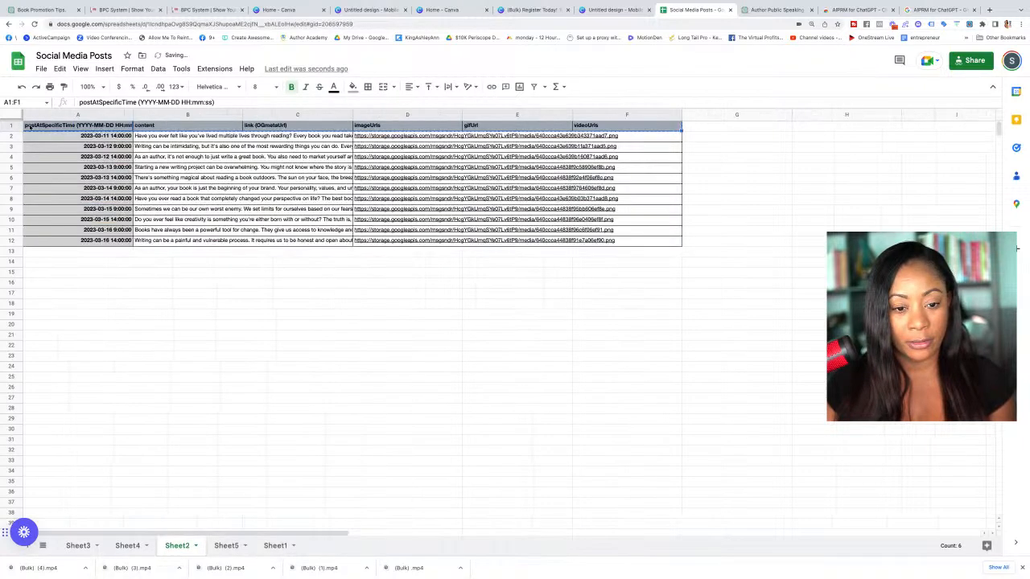
left_click(69, 115)
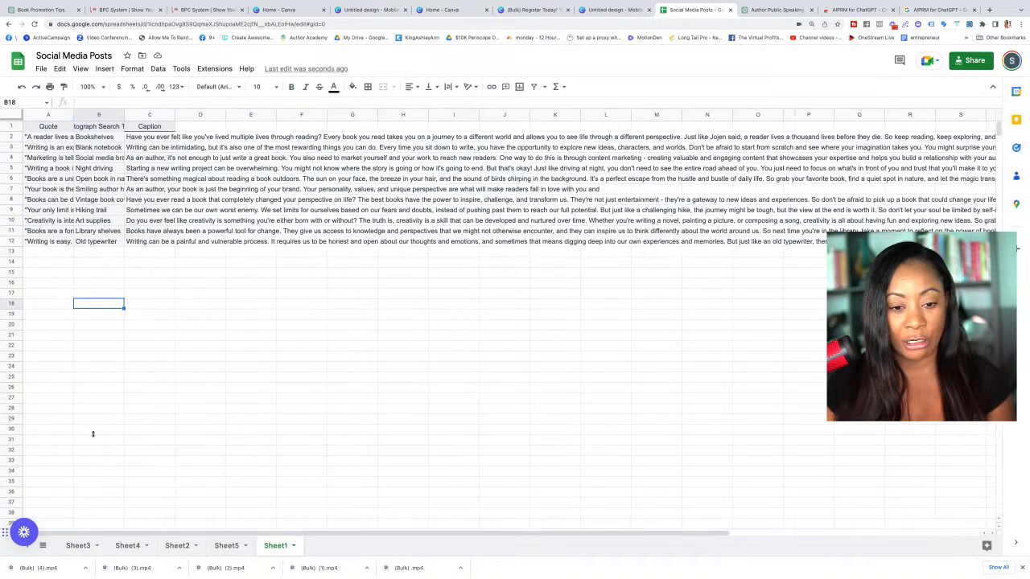
left_click(78, 547)
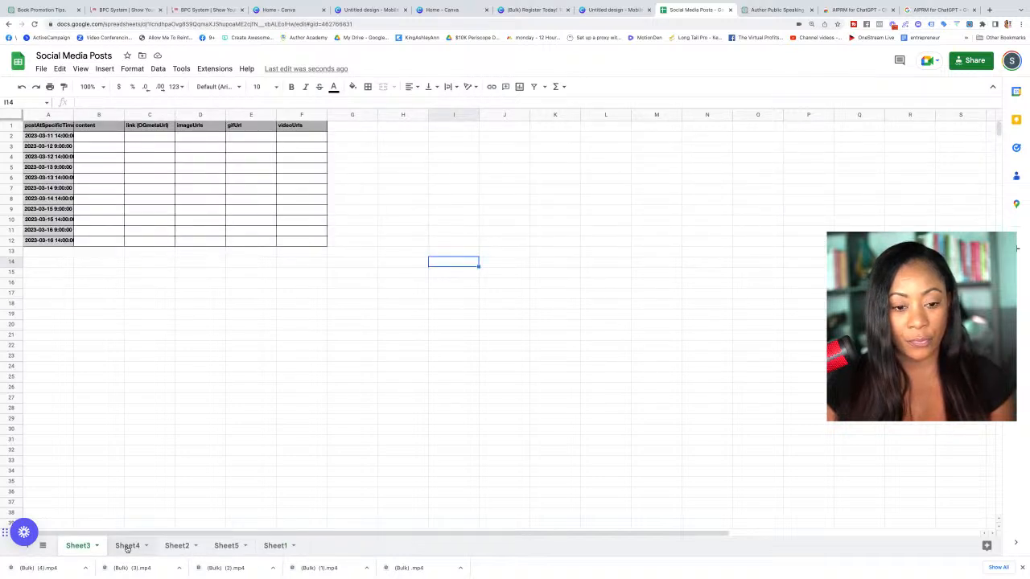
left_click(127, 546)
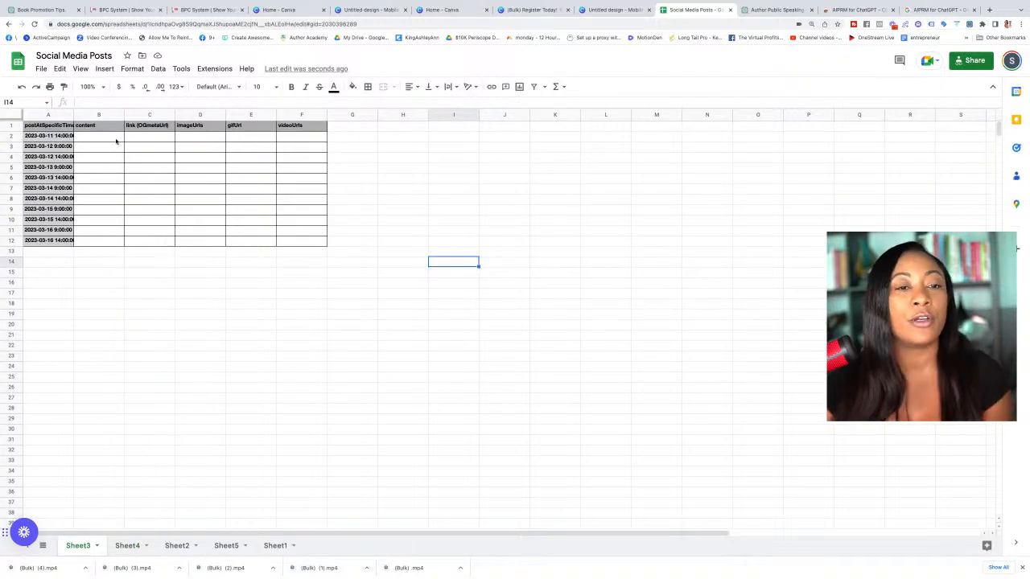
double_click(72, 115)
left_click(80, 114)
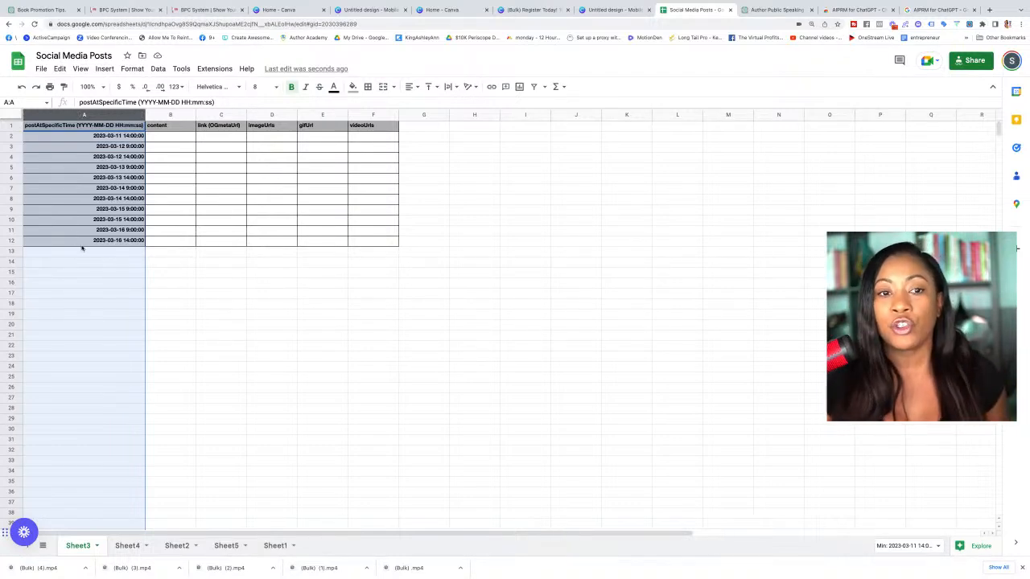
Step: Change the first post's time in cell A2 of Sheet3 to 16:00:00 on 3/11/2023
left_click(101, 135)
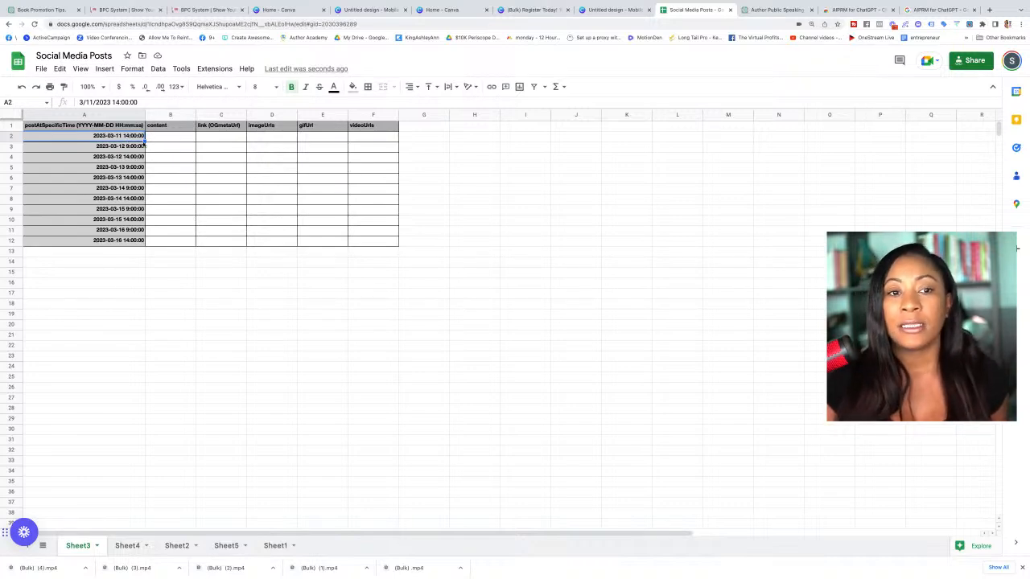
left_click(109, 148)
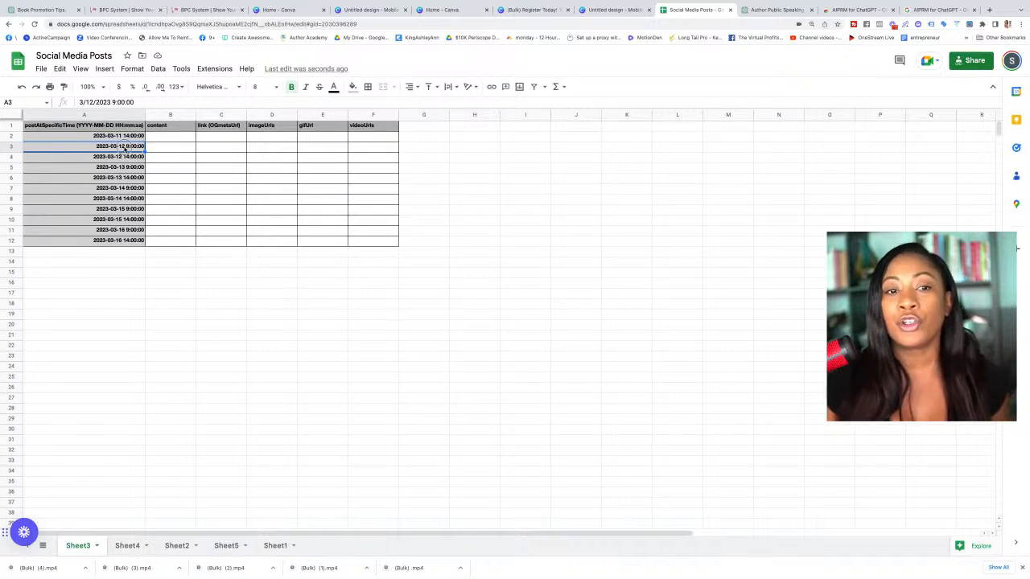
left_click(122, 136)
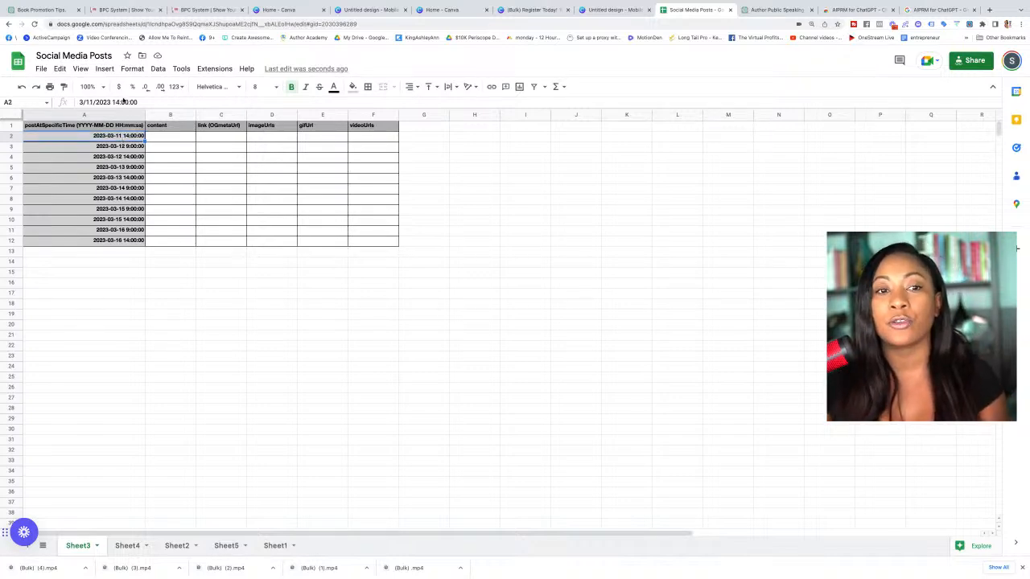
left_click(117, 102)
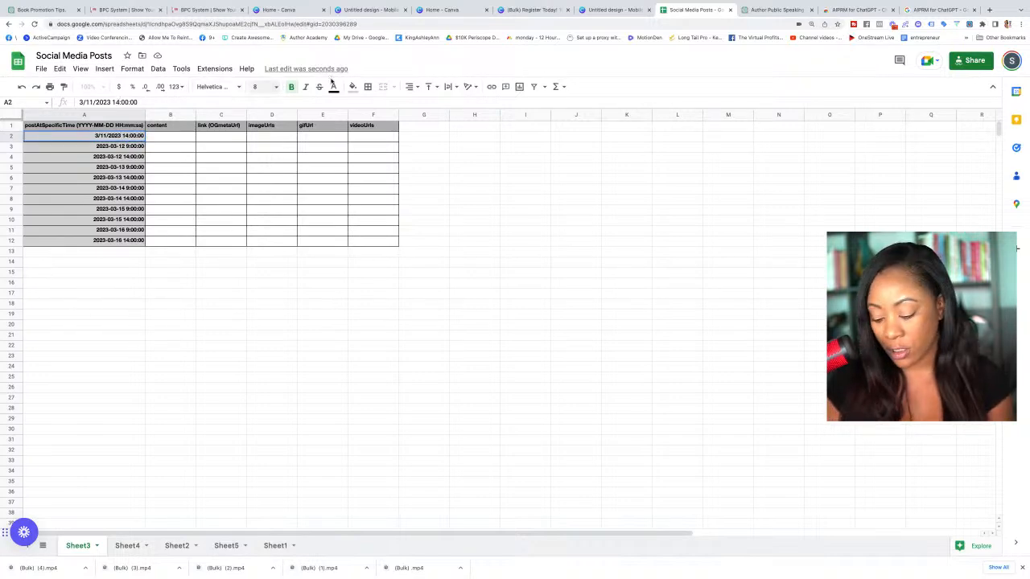
key("BackSpace")
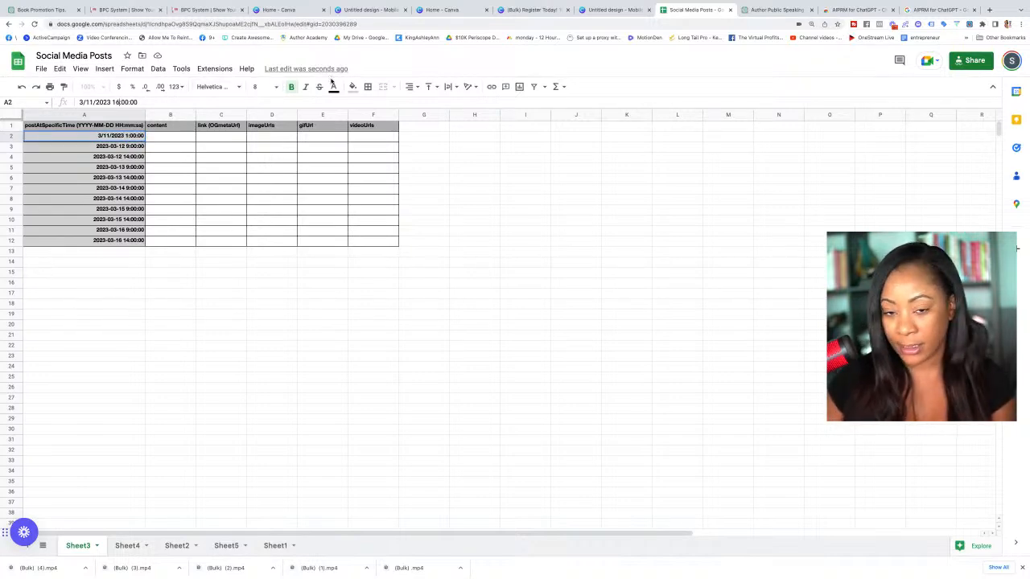
type("6")
left_click(397, 244)
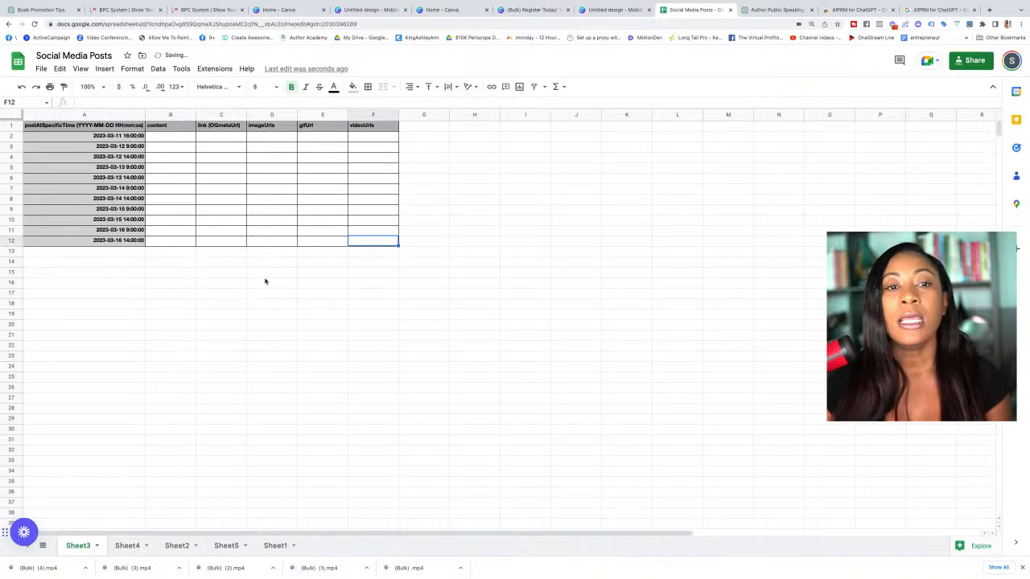
Step: Examine the content, link, imageUrls, gifUrl and videoUrls columns of the scheduling template in Sheet3
left_click(265, 286)
left_click(179, 141)
left_click_drag(178, 141, 185, 242)
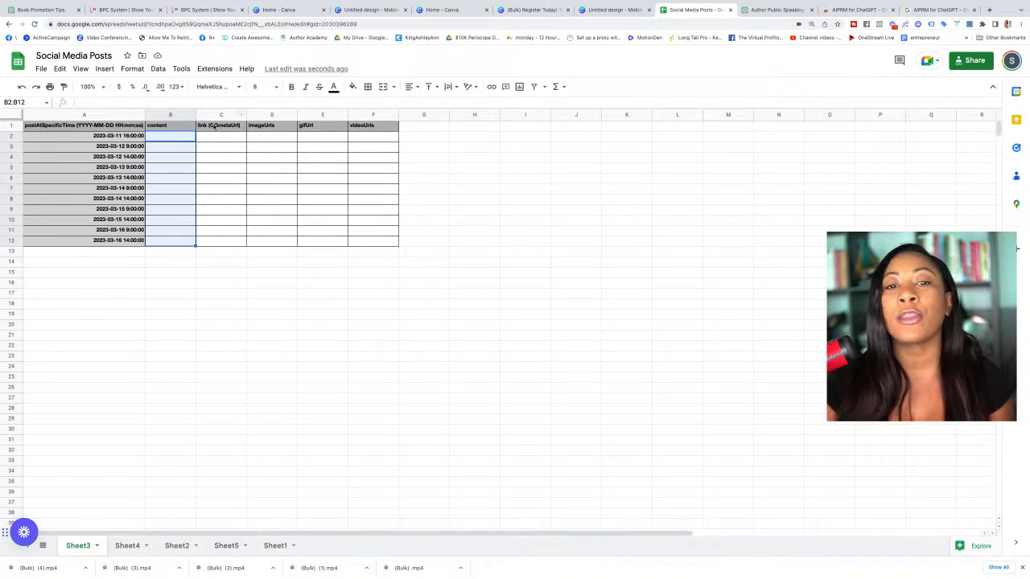
left_click(364, 126)
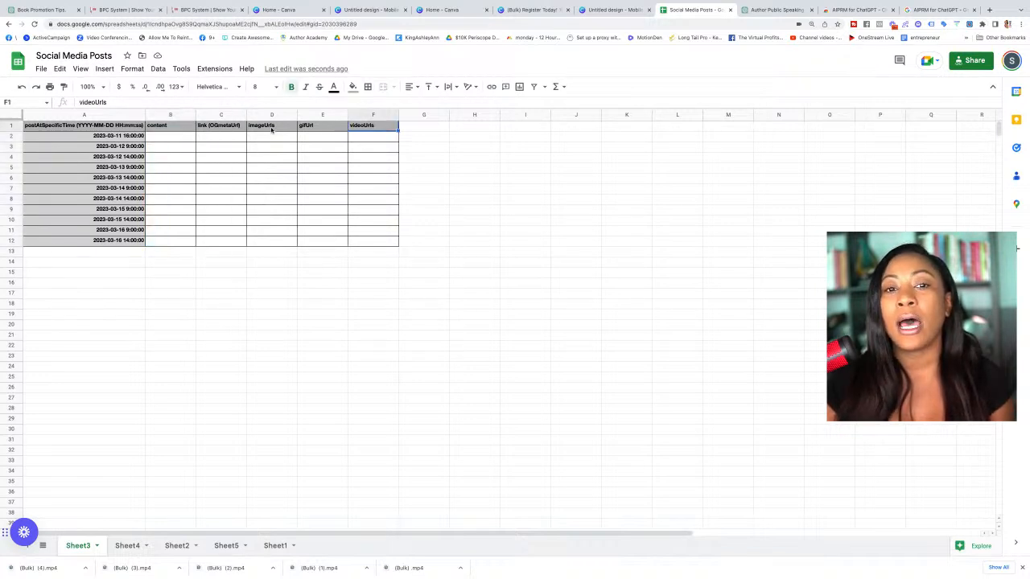
left_click(266, 128)
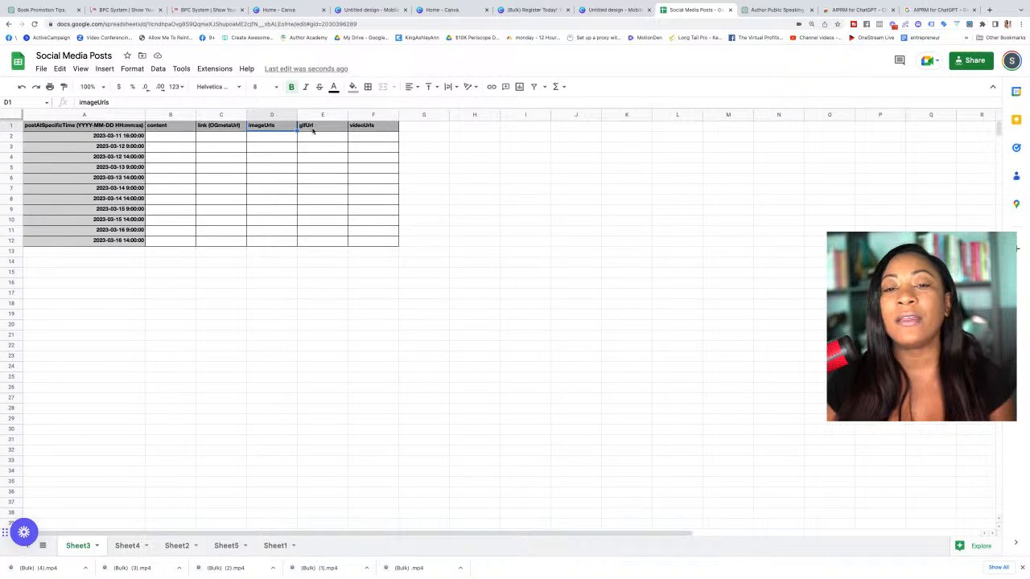
left_click(328, 132)
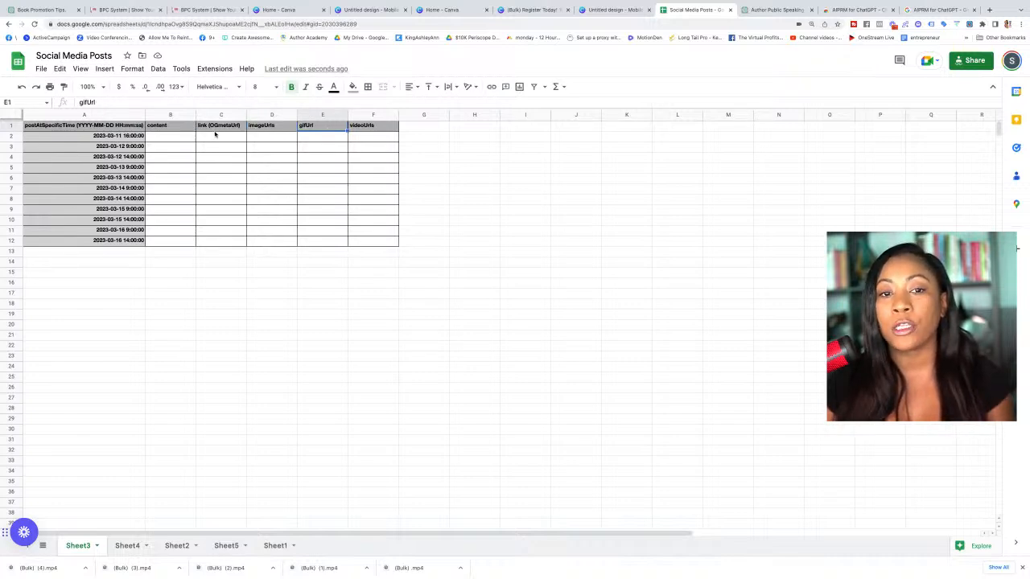
left_click(215, 132)
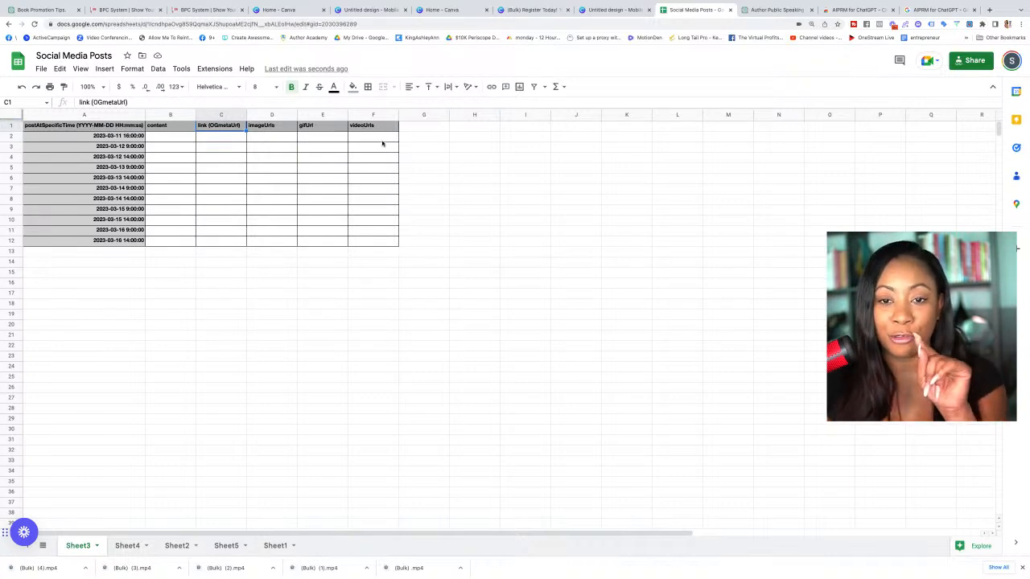
left_click(378, 139)
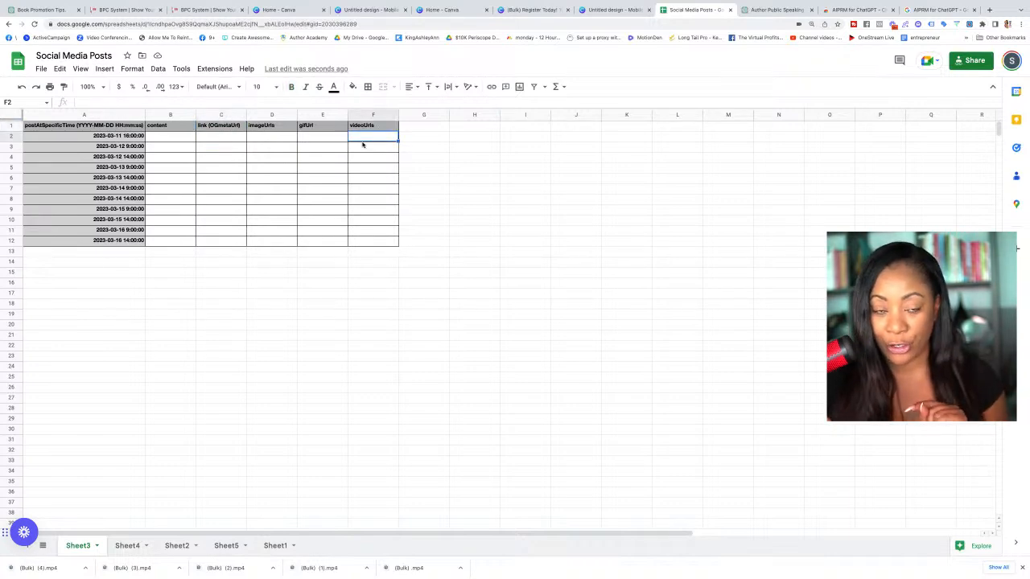
left_click(159, 140)
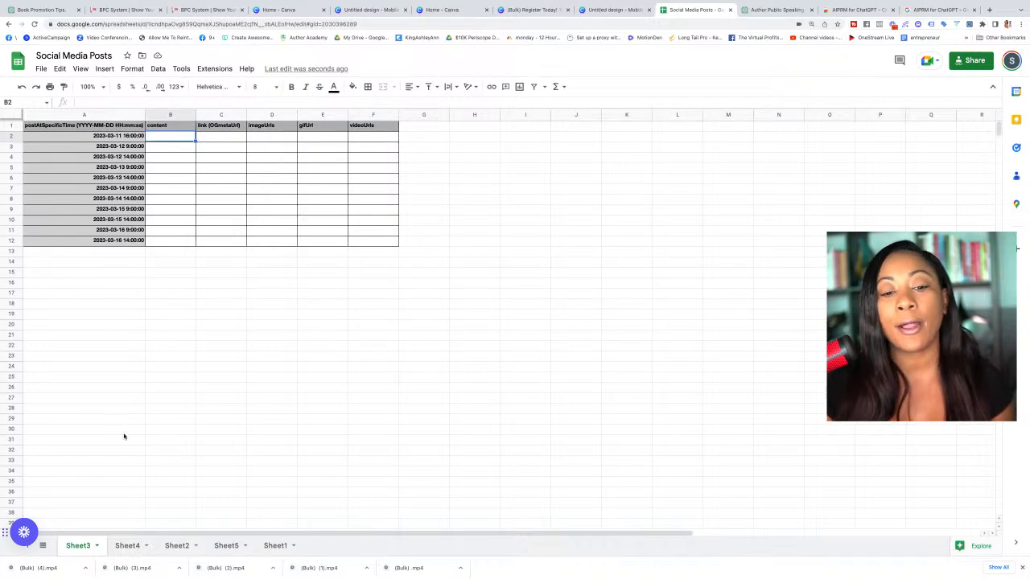
Step: Copy the five captions in C2:C6 of Sheet4 into the content column of Sheet3, starting at B2
left_click(177, 547)
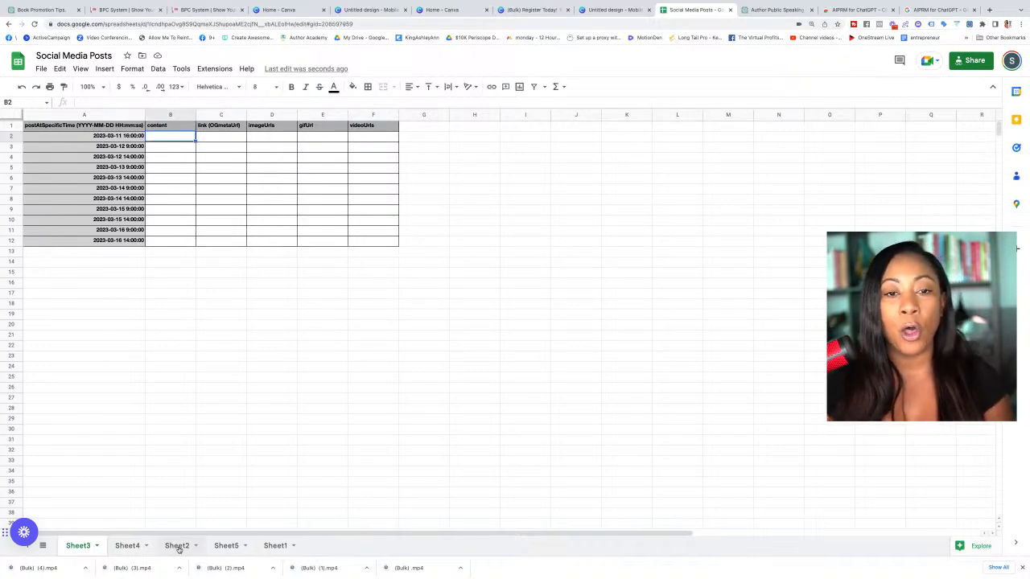
left_click(225, 548)
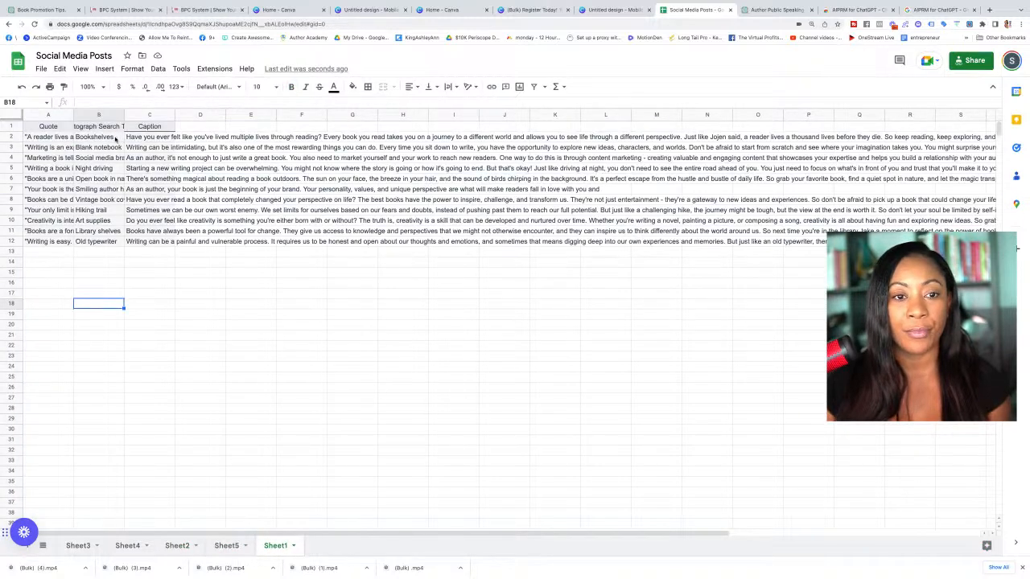
left_click(120, 551)
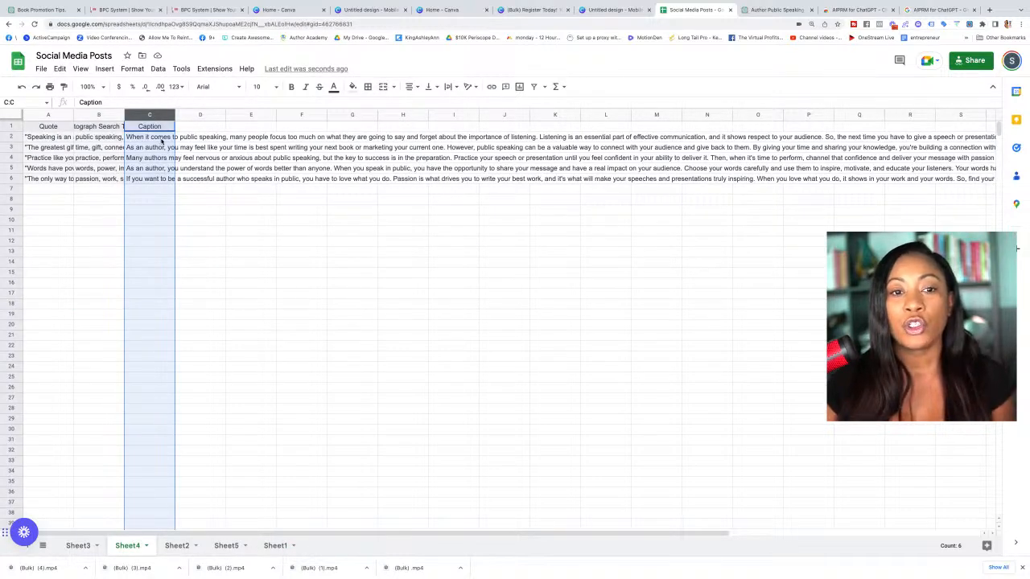
left_click(161, 140)
left_click(163, 182, "shift")
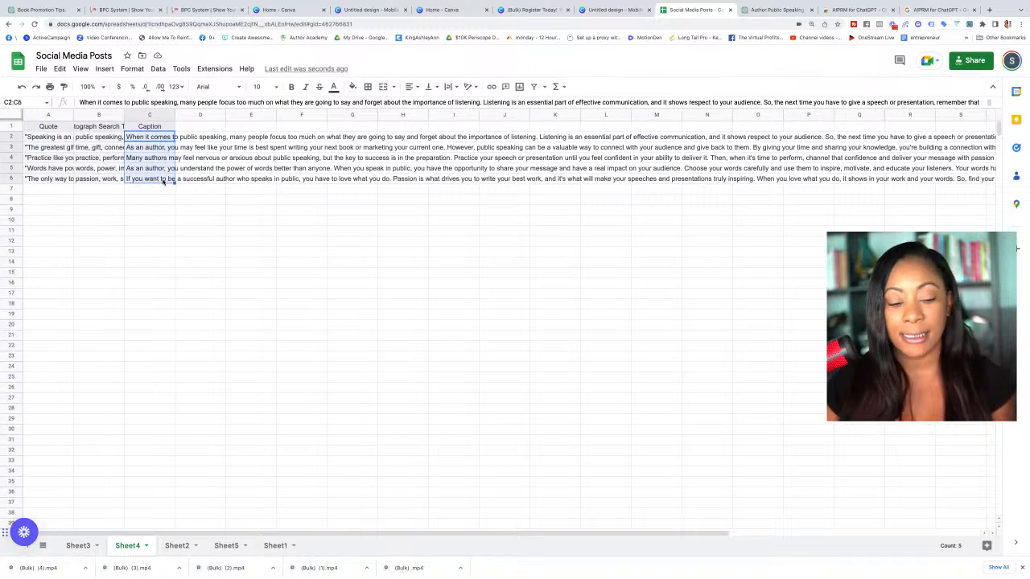
left_click(78, 545)
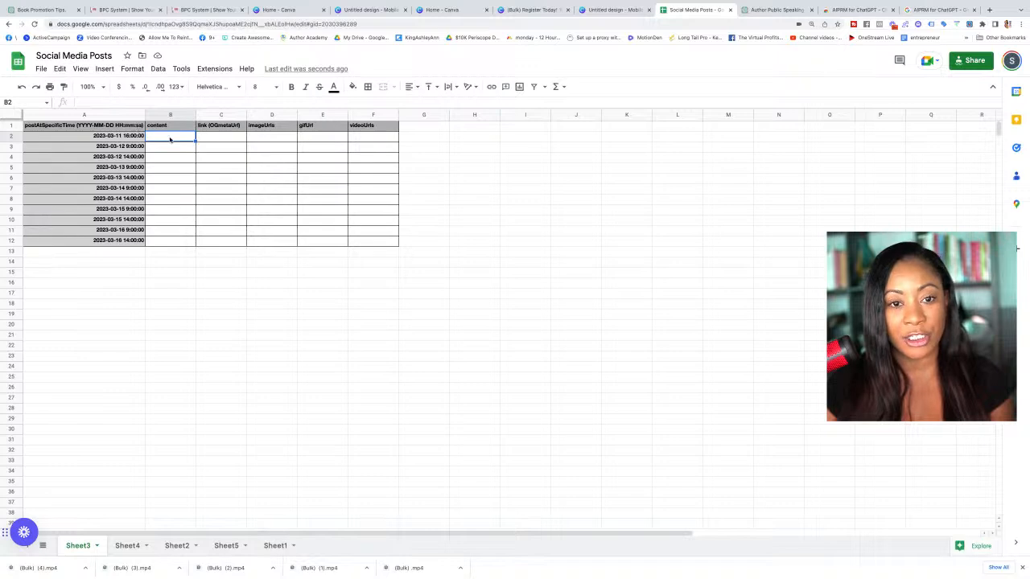
key("ctrl+v")
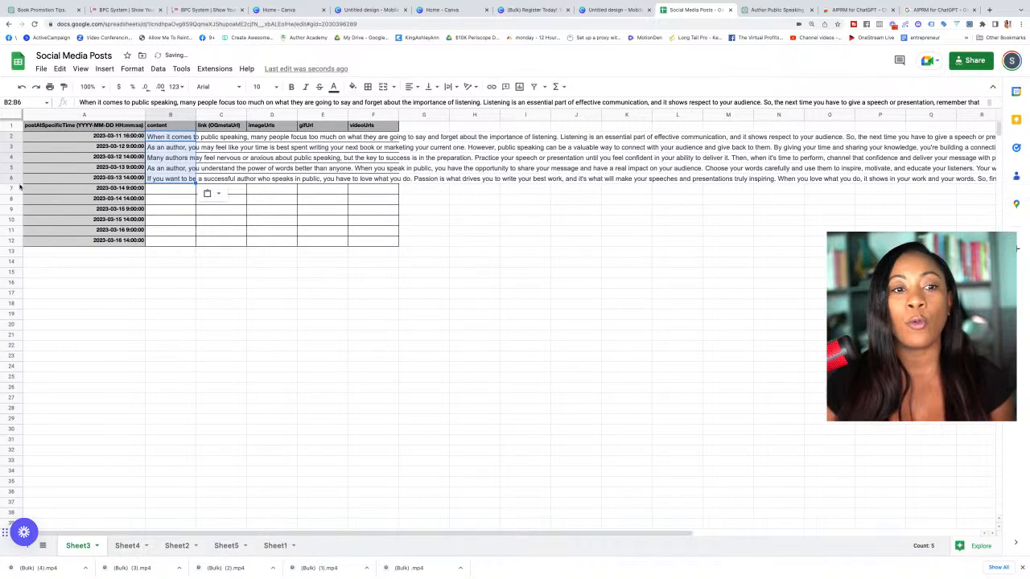
Step: Delete rows 7 to 15 in Sheet3, removing the unused posting dates below the five posts
left_click_drag(16, 189, 46, 269)
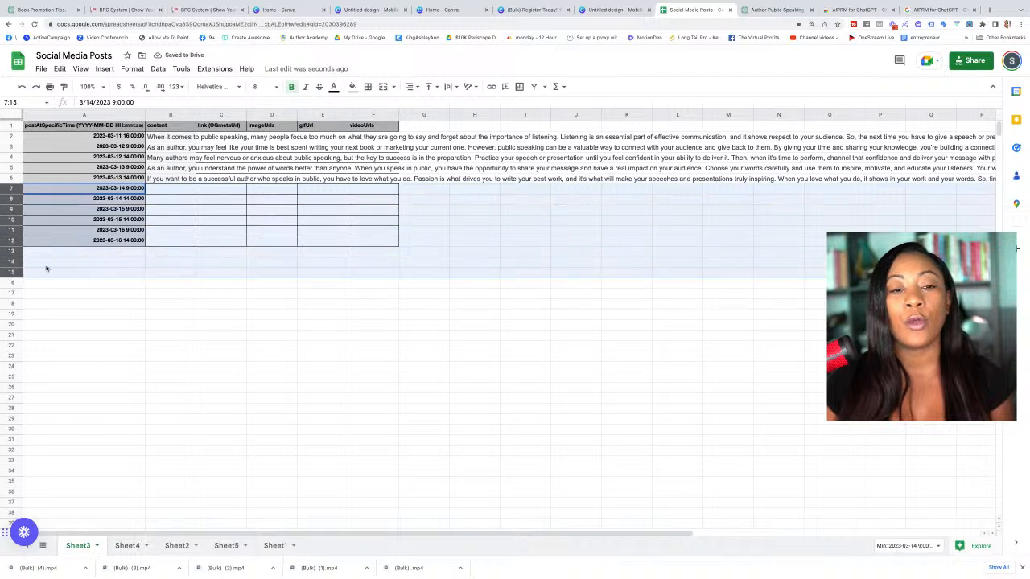
right_click(157, 263)
left_click(205, 369)
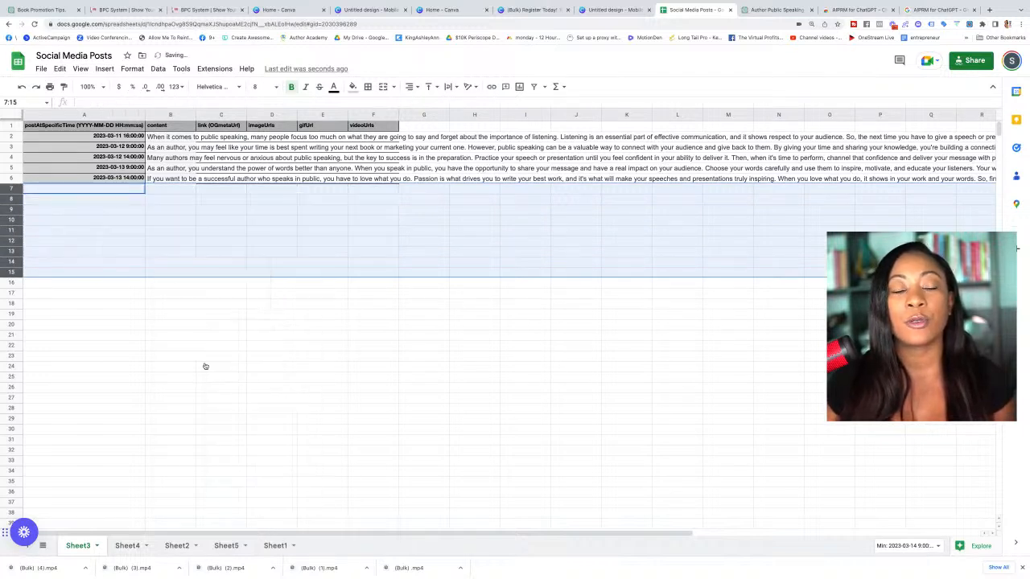
Step: Set the two 3/12/2023 posting times in Sheet3 to 12:00:00 in A3 and 16:00:00 in A4
left_click(126, 137)
left_click(126, 149)
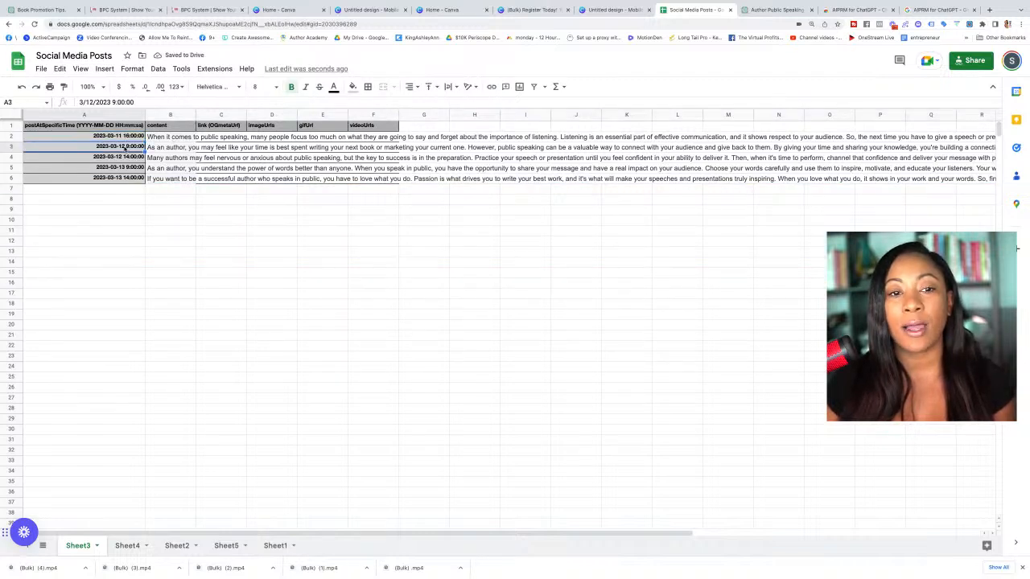
left_click(113, 103)
key("BackSpace")
type("12")
key("Return")
left_click(117, 102)
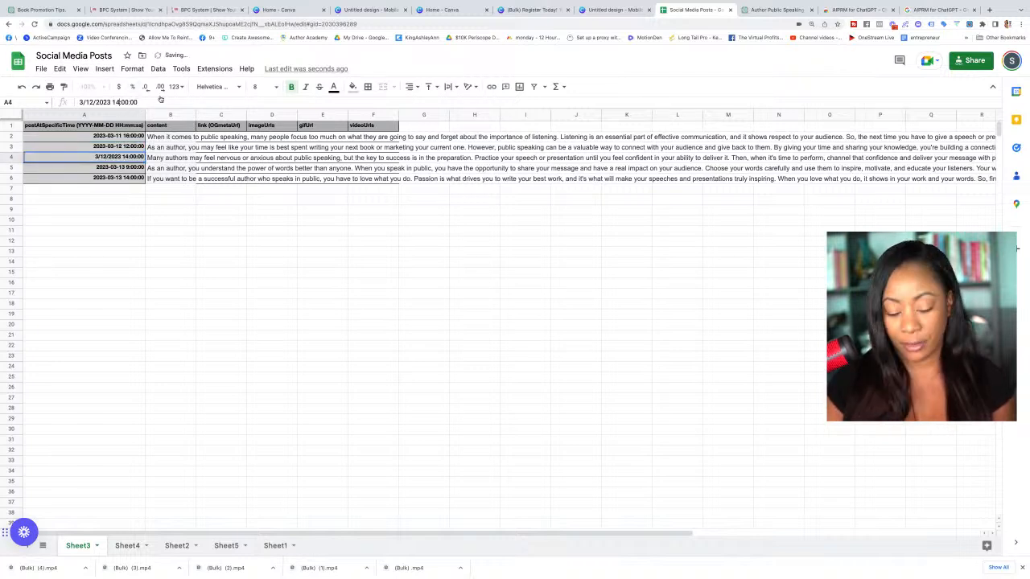
key("BackSpace")
type("6")
left_click(118, 161)
Step: Set the two 3/13/2023 posting times in Sheet3 to 12:00:00 in A5 and 16:00:00 in A6
left_click(128, 167)
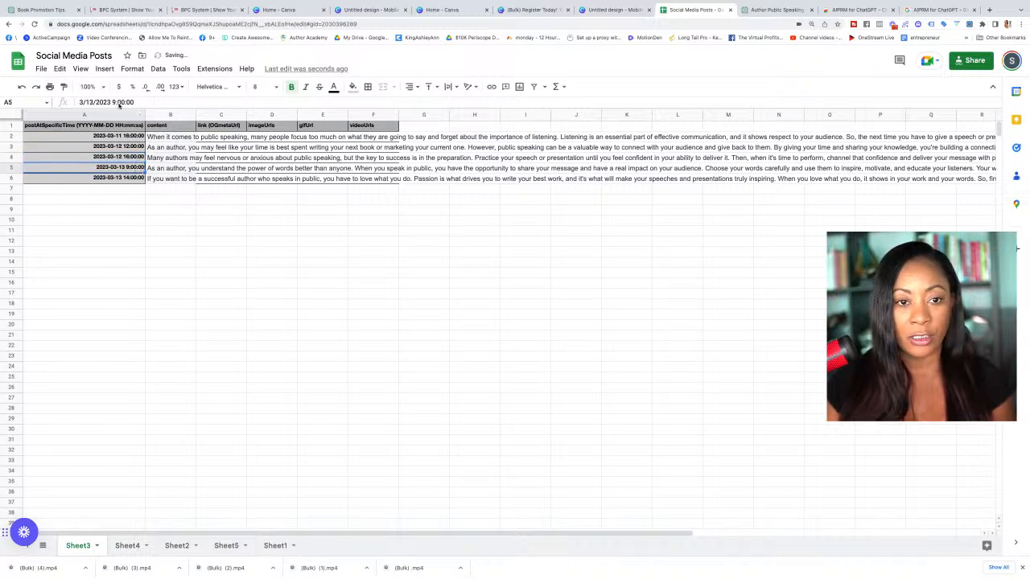
left_click(119, 102)
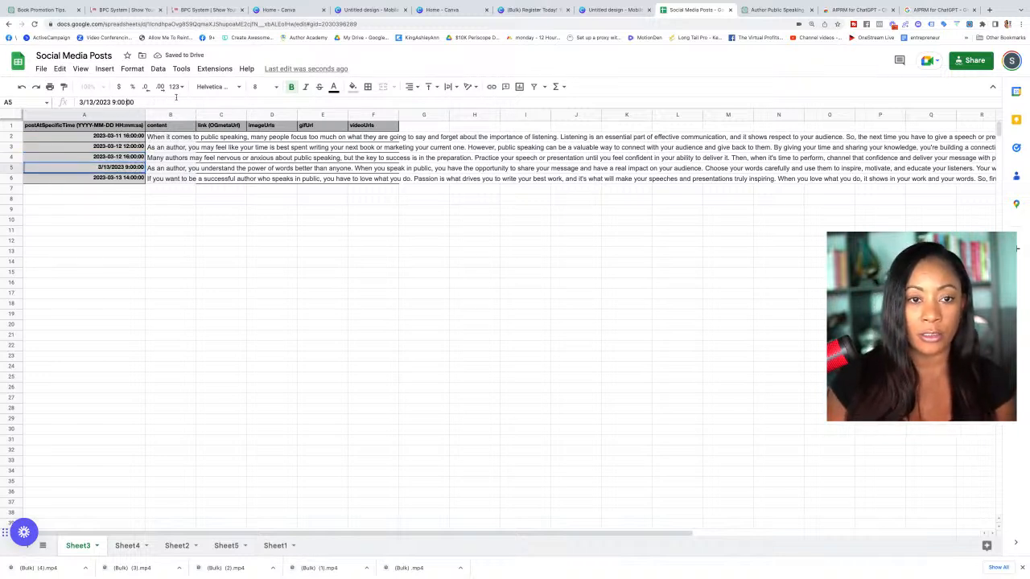
key("BackSpace")
type("12")
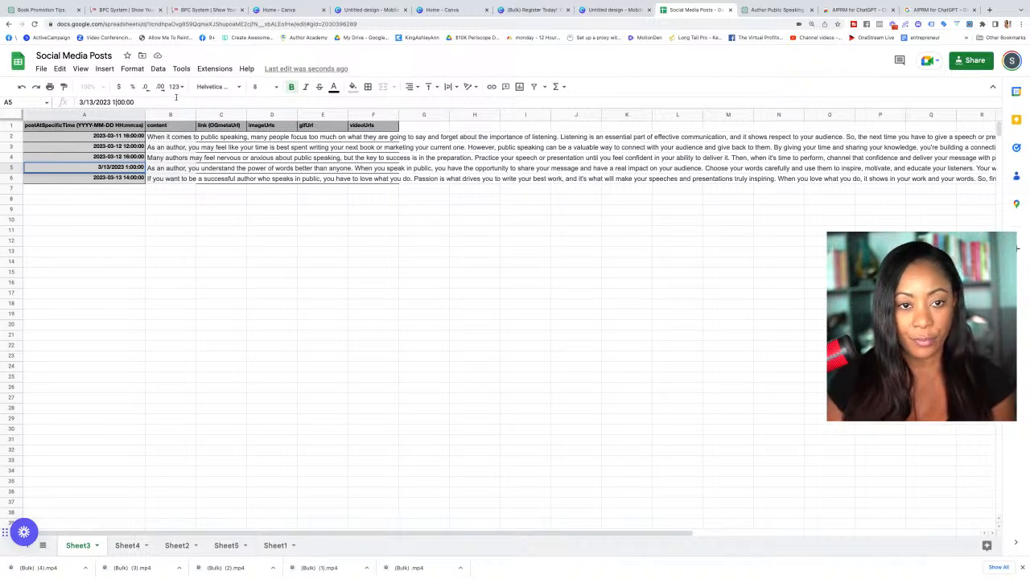
key("Return")
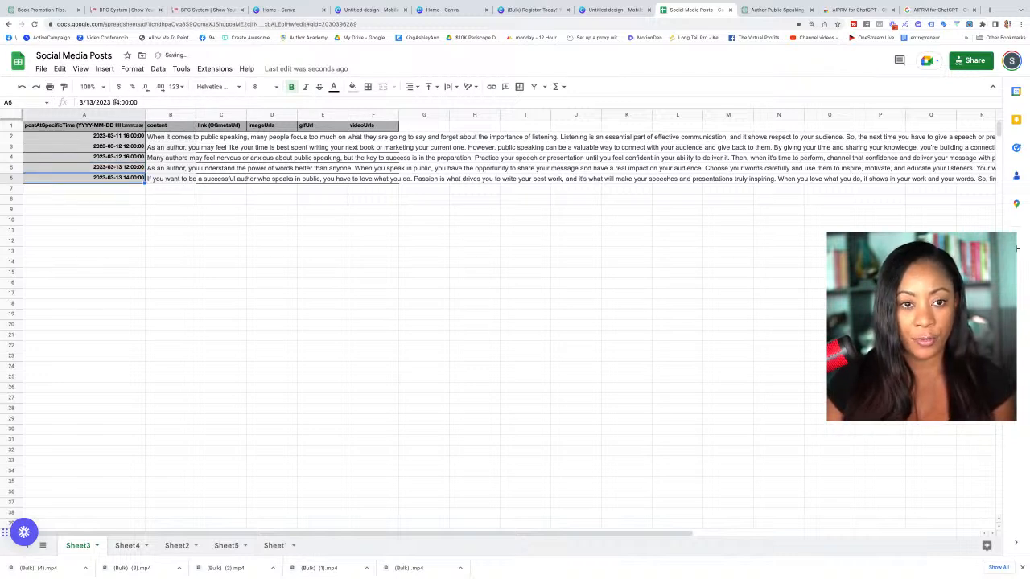
left_click(117, 102)
key("BackSpace")
key("BackSpace")
type("16")
key("Return")
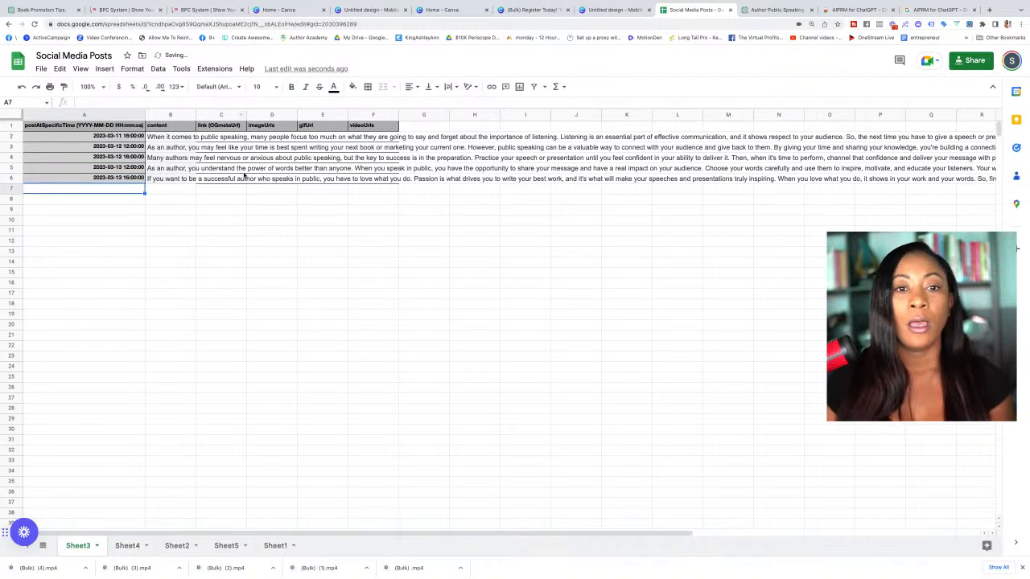
left_click(221, 209)
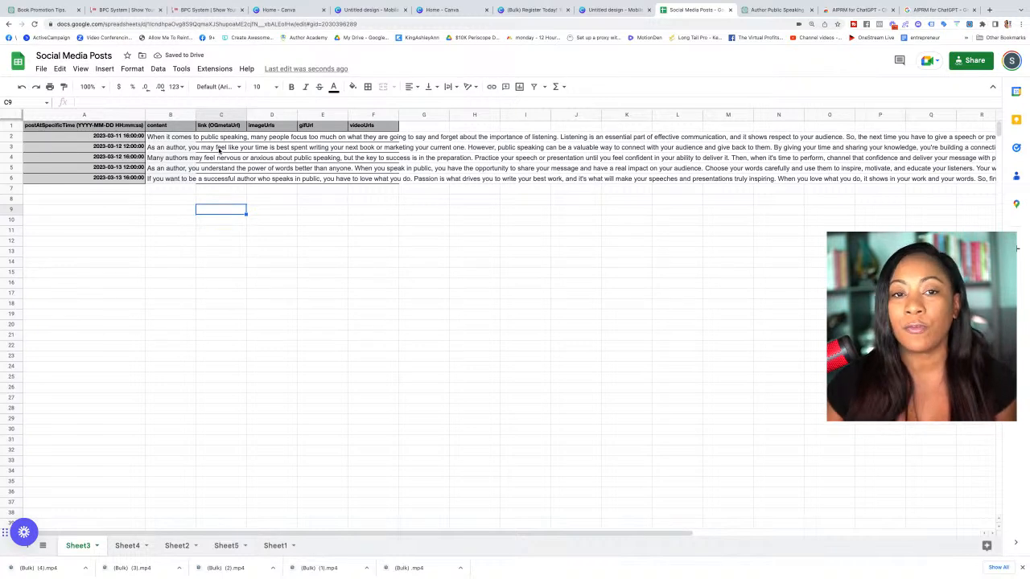
Step: Switch to the Social Media folder in the BPC System media library and copy the link of (Bulk) .mp4
left_click(206, 11)
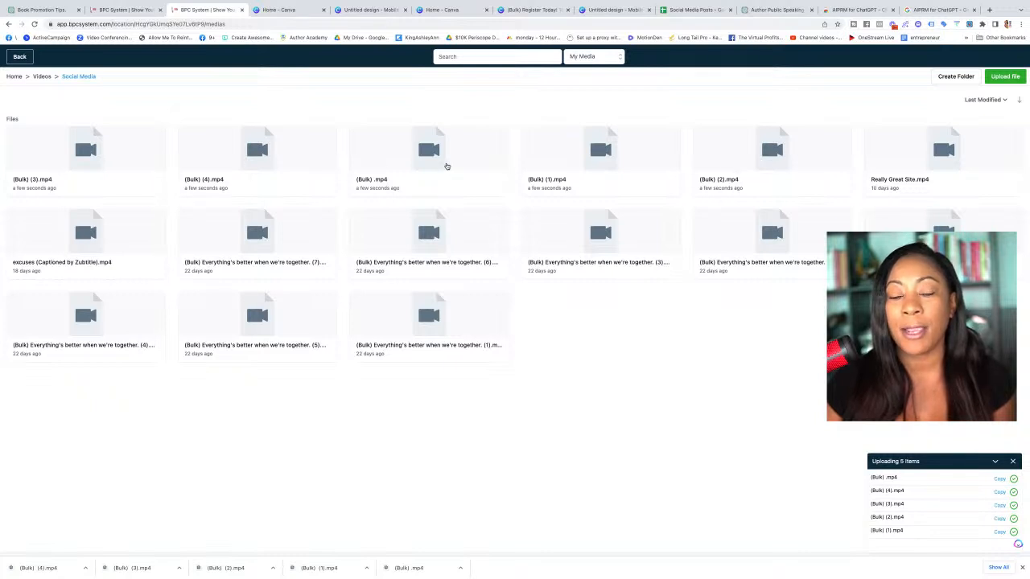
left_click(403, 166)
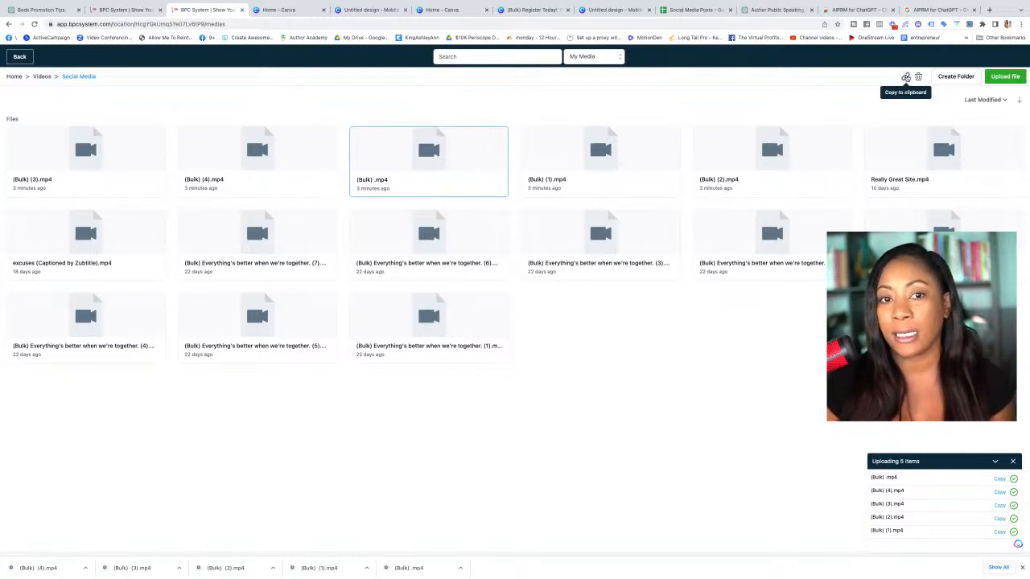
left_click(906, 78)
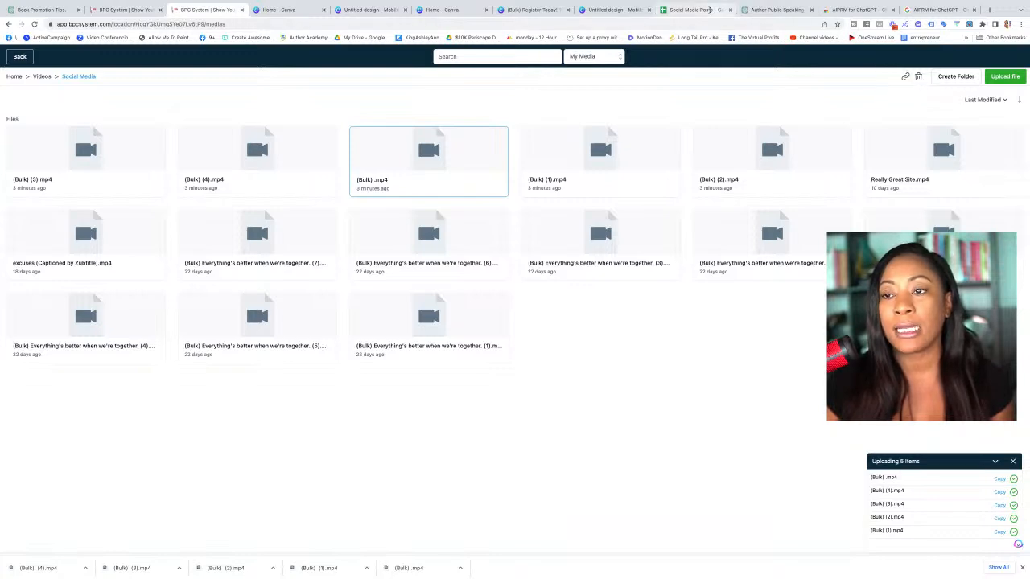
Step: Detach the Social Media Posts spreadsheet into its own window and arrange it side by side with BPC System at about equal widths
left_click_drag(697, 10, 697, 120)
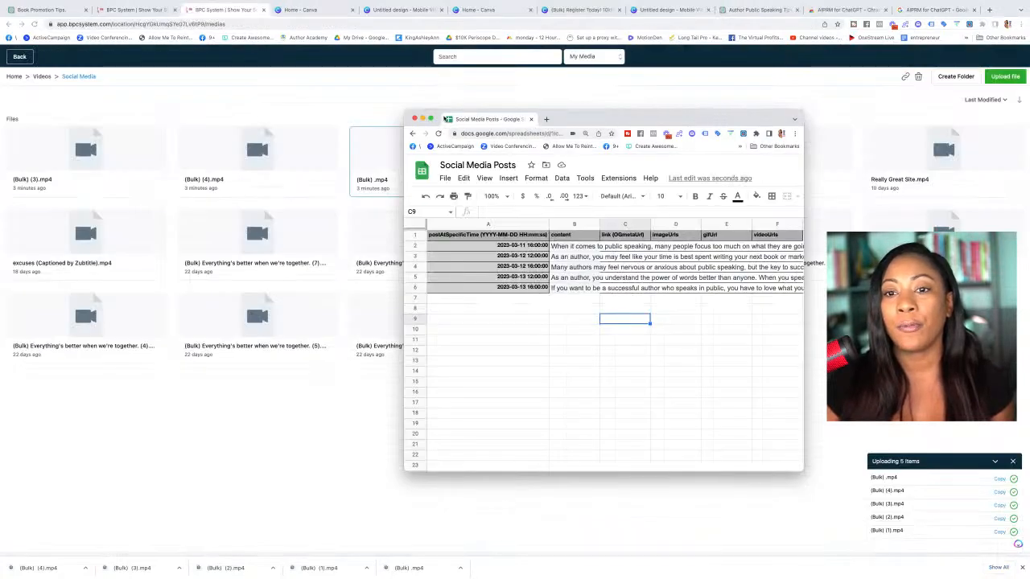
left_click(432, 119)
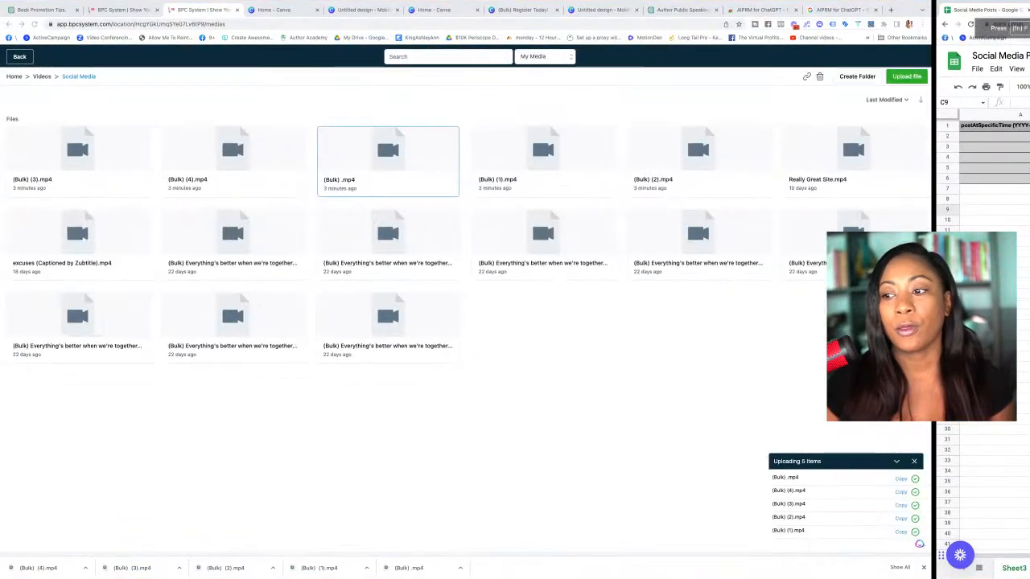
left_click_drag(933, 318, 544, 318)
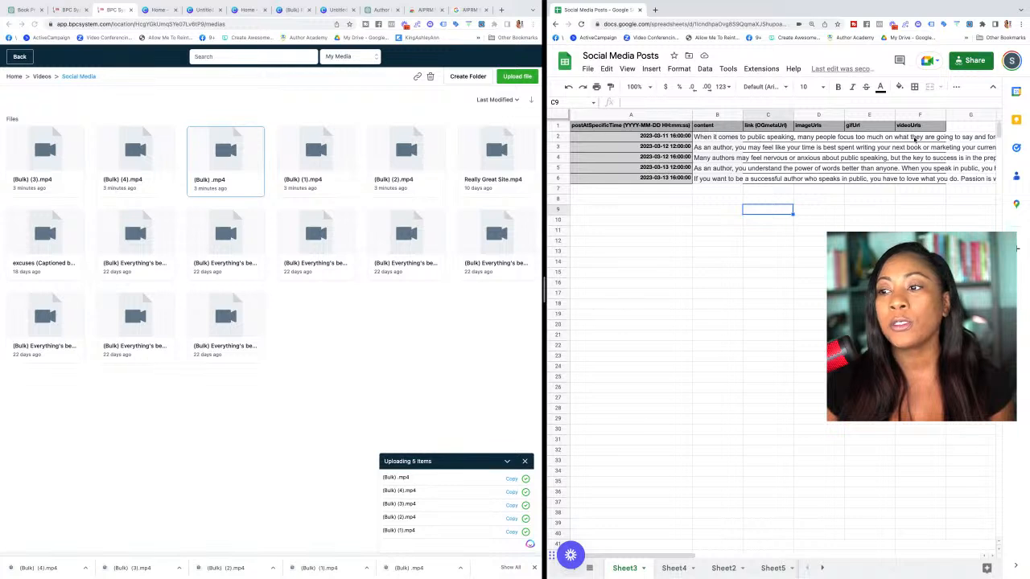
Step: Paste the copied (Bulk) .mp4 link into the first post's videoUrls cell, F2
left_click(915, 139)
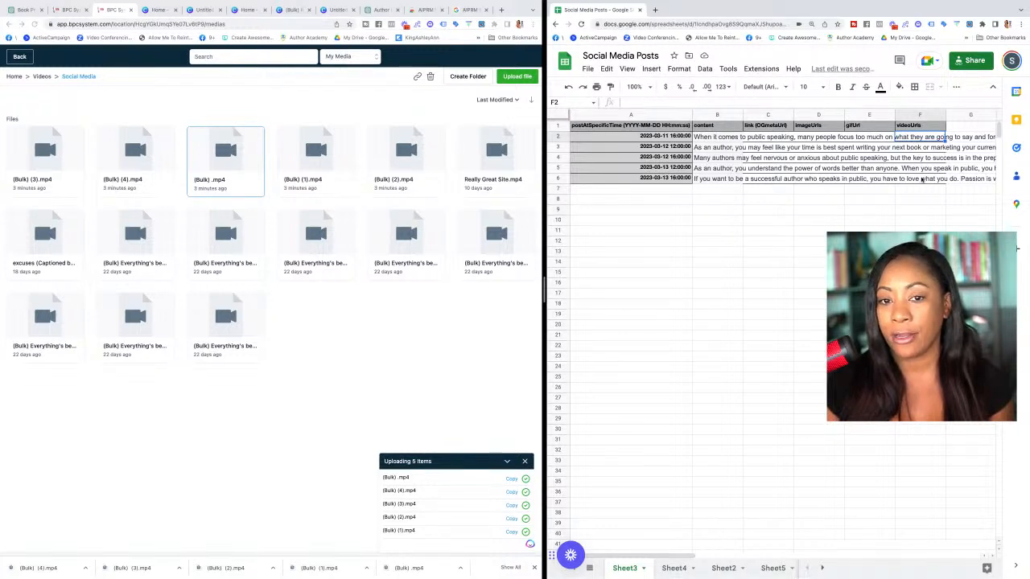
left_click(315, 174)
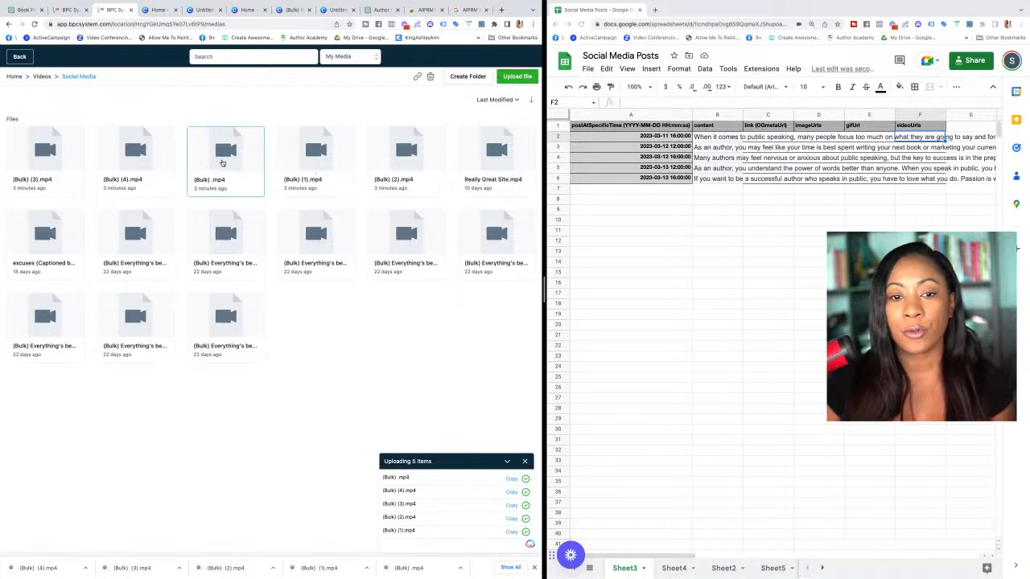
left_click(928, 140)
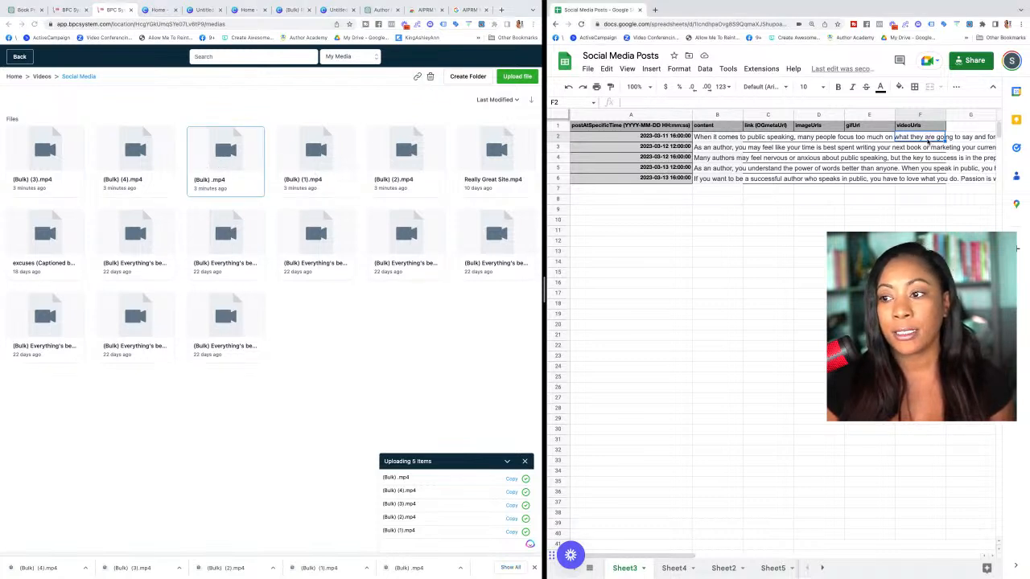
key("ctrl+v")
Step: Copy the link of (Bulk) (1).mp4 from the media library into the second post's videoUrls cell, F3
left_click(301, 165)
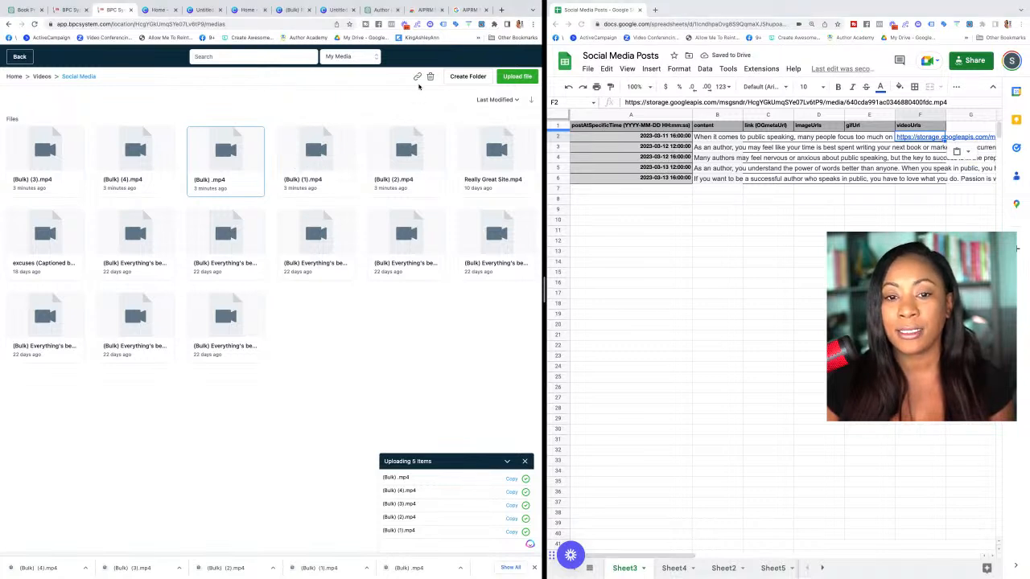
left_click(338, 153)
left_click(417, 77)
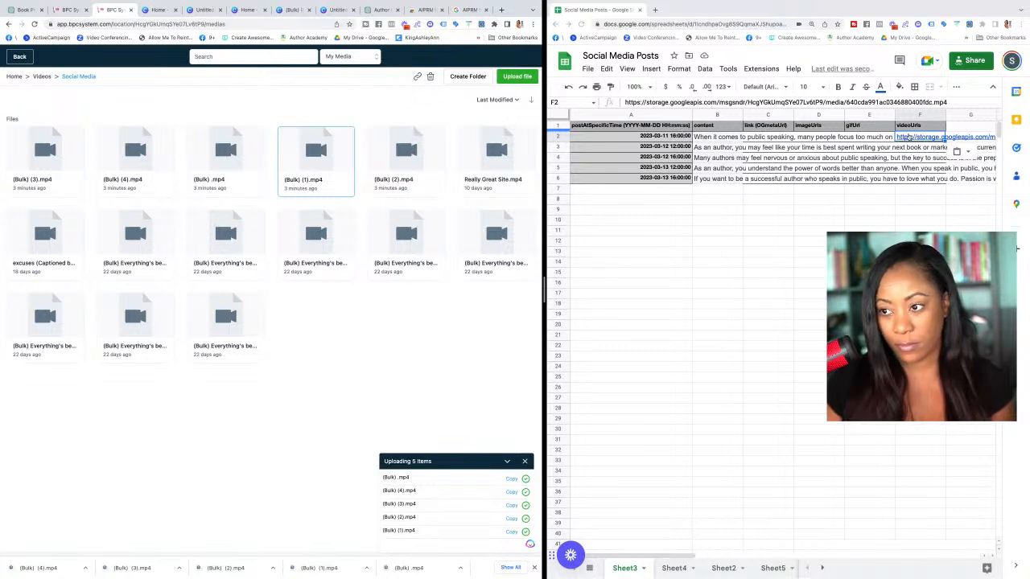
left_click(926, 154)
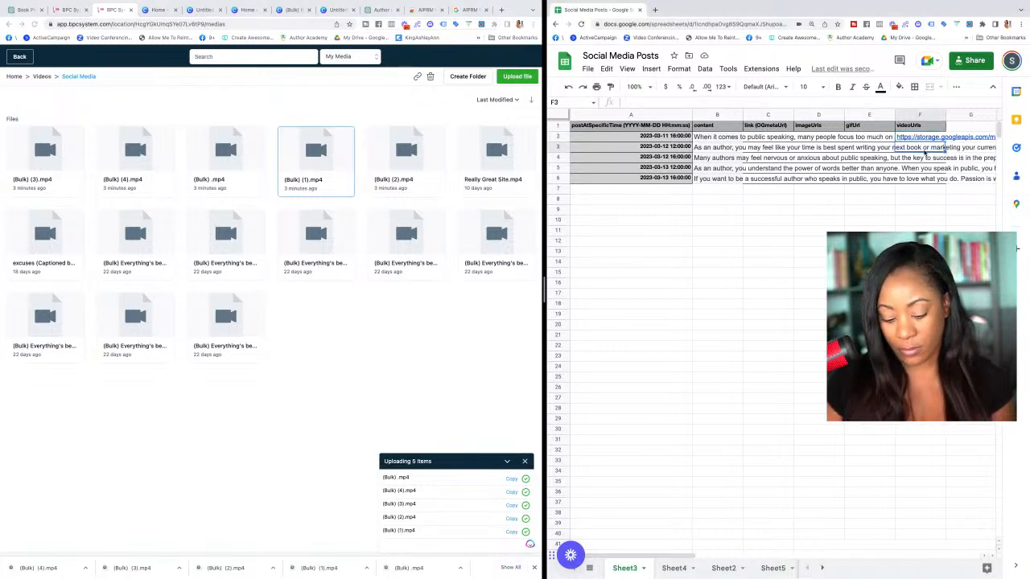
key("ctrl+v")
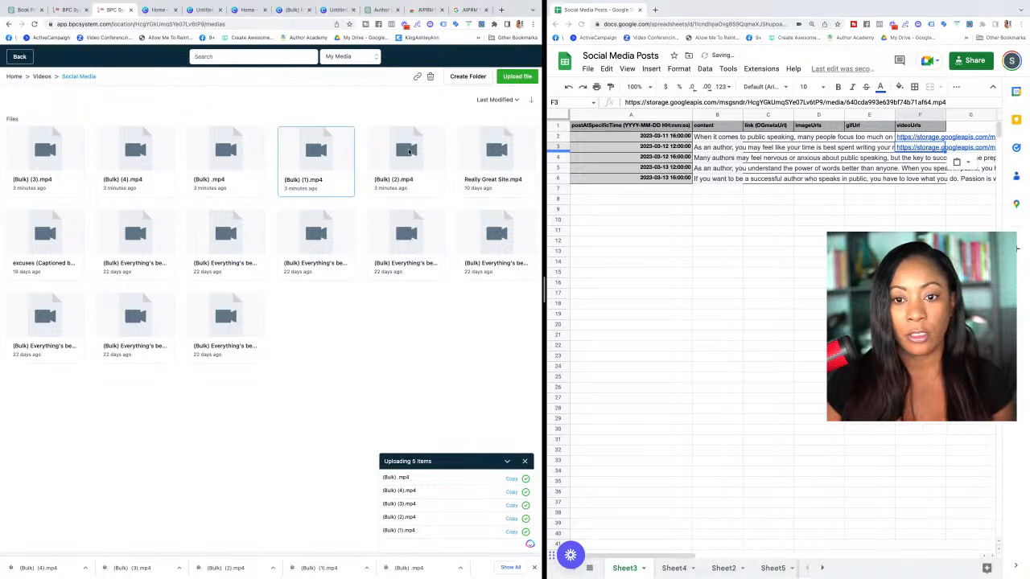
Step: Copy the link of (Bulk) (2).mp4 from the media library into the third post's videoUrls cell, F4
left_click(416, 77)
left_click(418, 136)
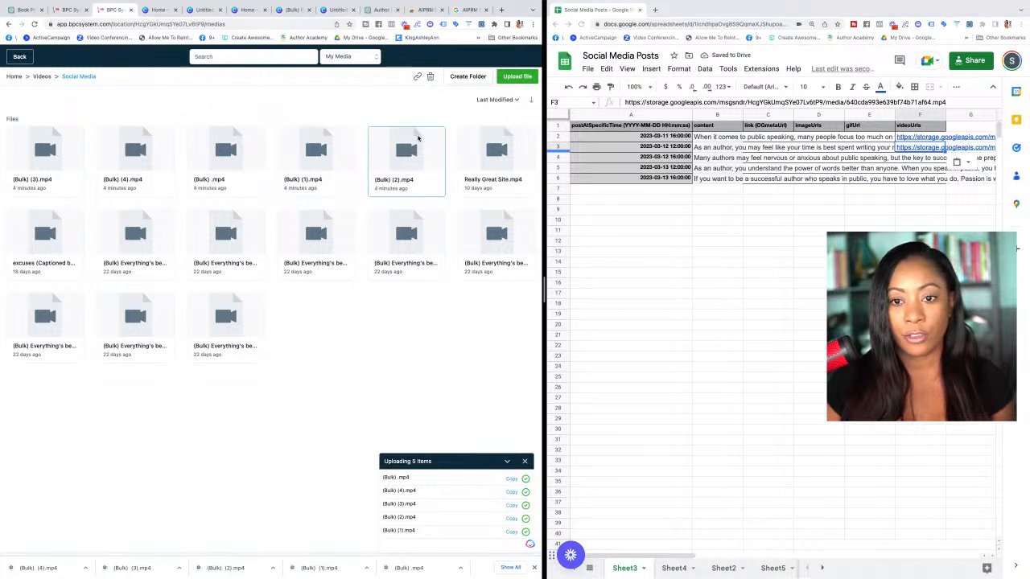
left_click(418, 76)
left_click(925, 158)
key("super+v")
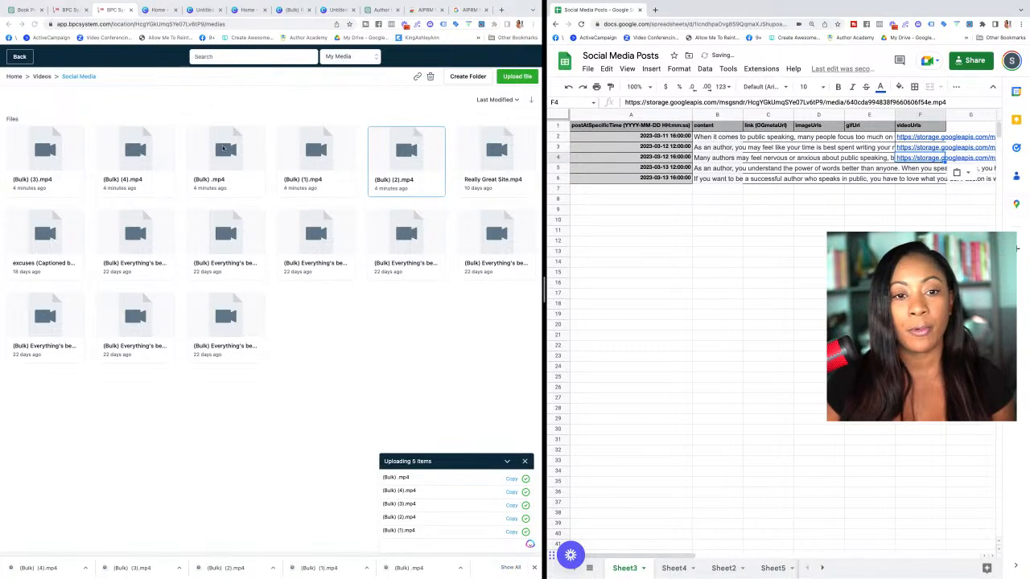
Step: Copy the link of (Bulk) (3).mp4 from the media library into the fourth post's videoUrls cell, F5
left_click(47, 151)
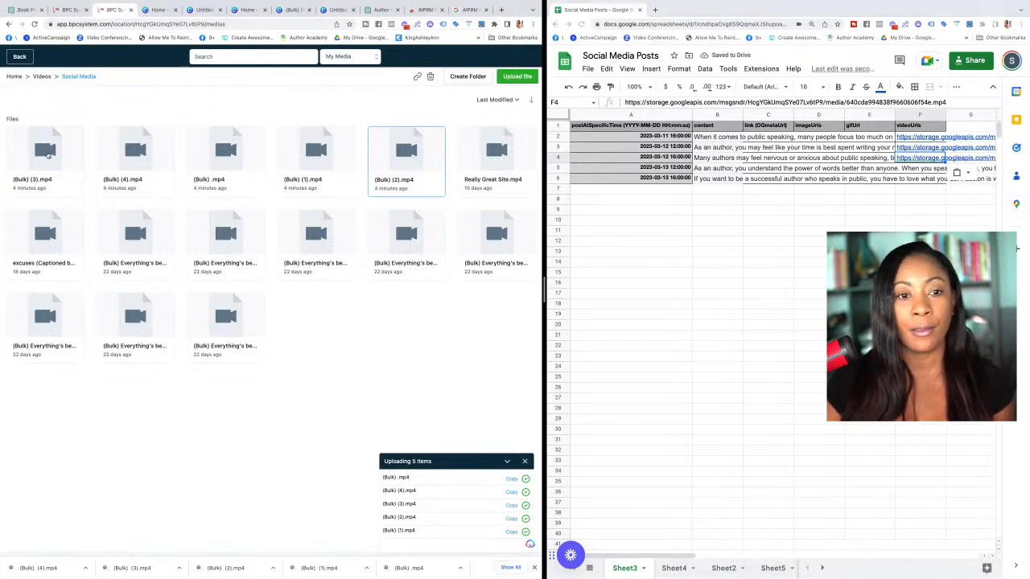
left_click(46, 151)
left_click(417, 78)
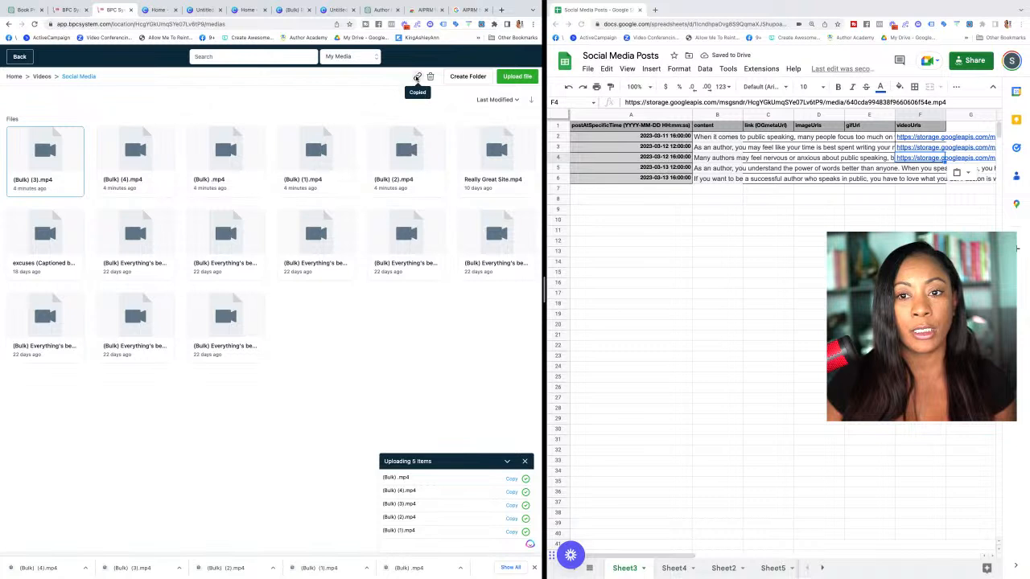
left_click(917, 171)
key("super+v")
Step: Copy the link of (Bulk) (4).mp4 from the media library into the fifth post's videoUrls cell, F6
left_click(135, 158)
left_click(417, 77)
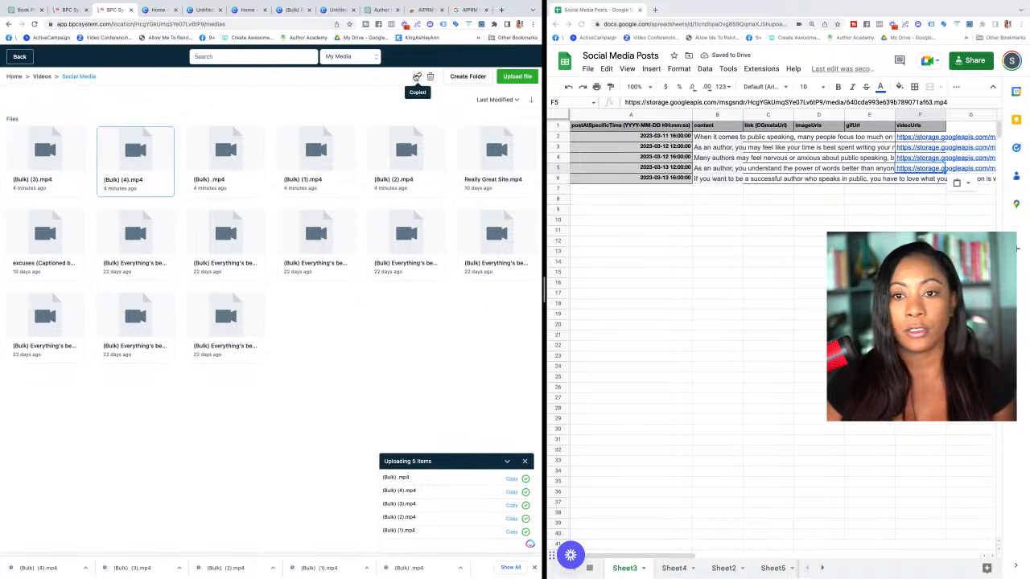
left_click(924, 179)
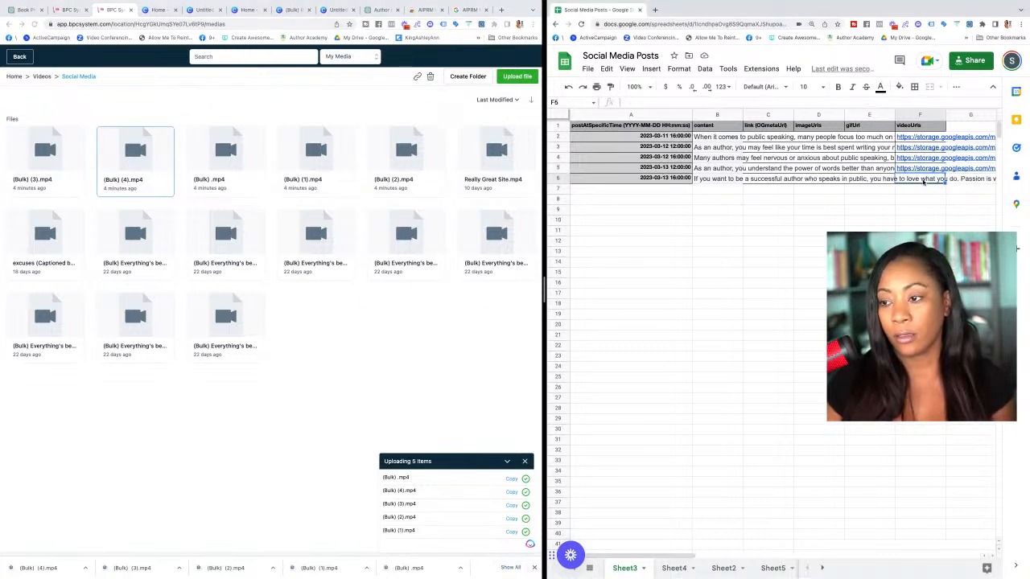
key("ctrl+v")
left_click(791, 231)
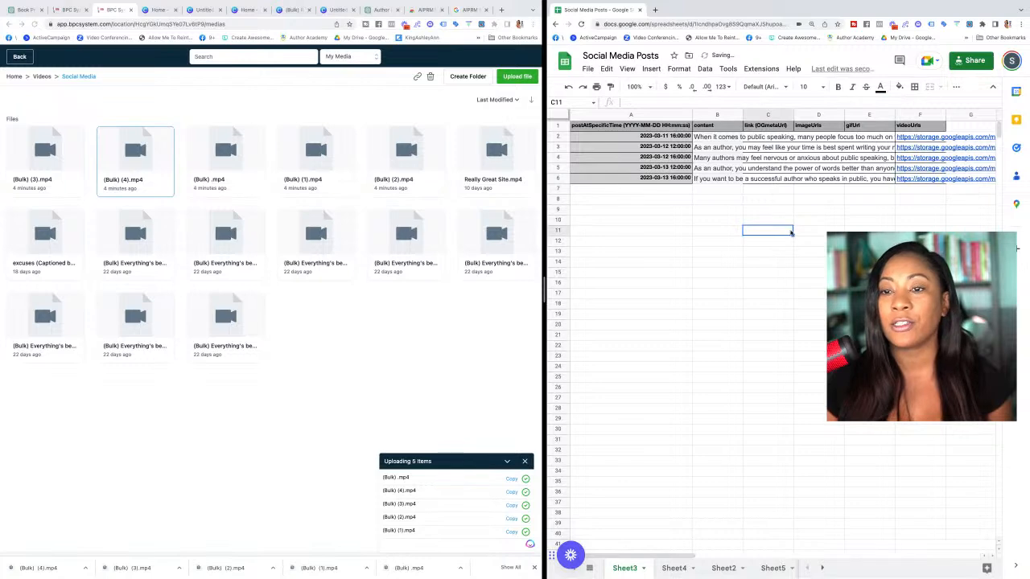
Step: Take the Social Media Posts spreadsheet out of split view and show it full screen
left_click(574, 15)
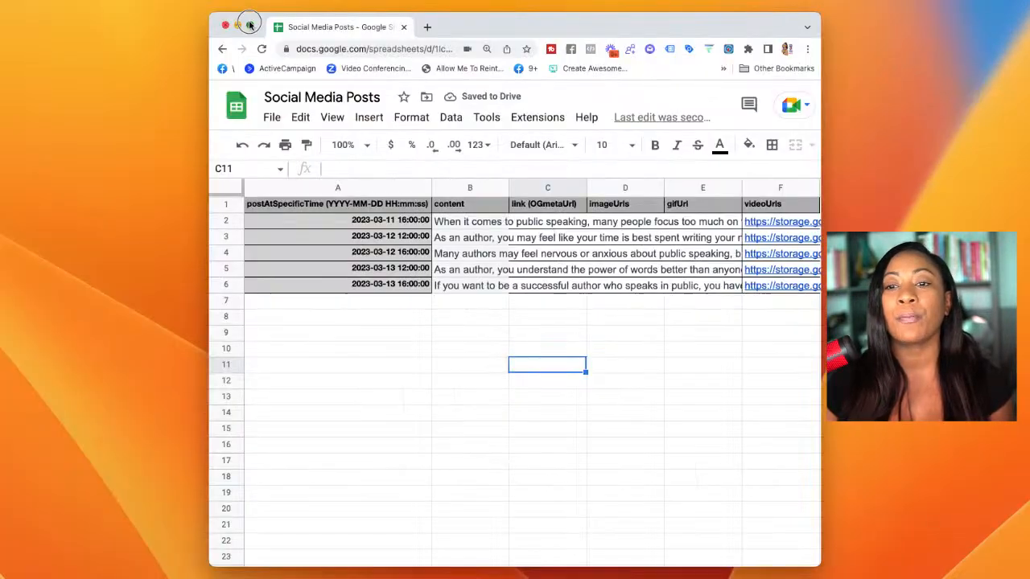
left_click(428, 118)
left_click(249, 25)
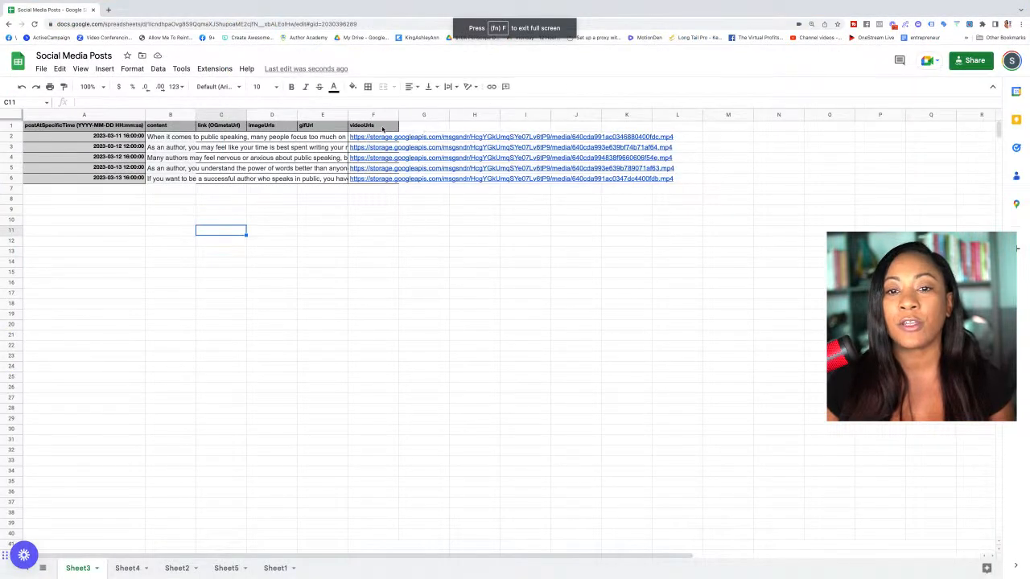
left_click(383, 127)
left_click(267, 126)
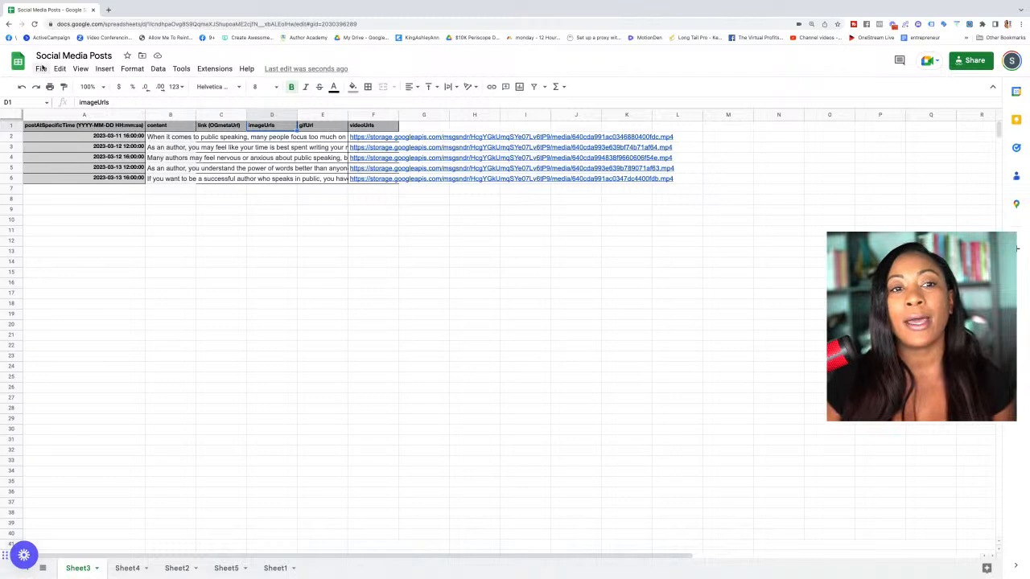
mouse_move(113, 193)
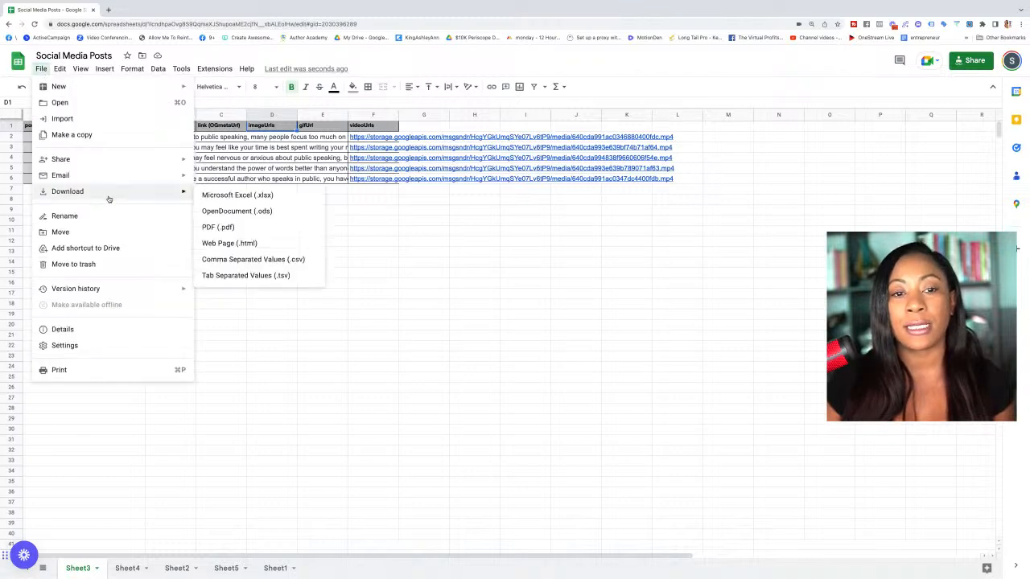
left_click(494, 265)
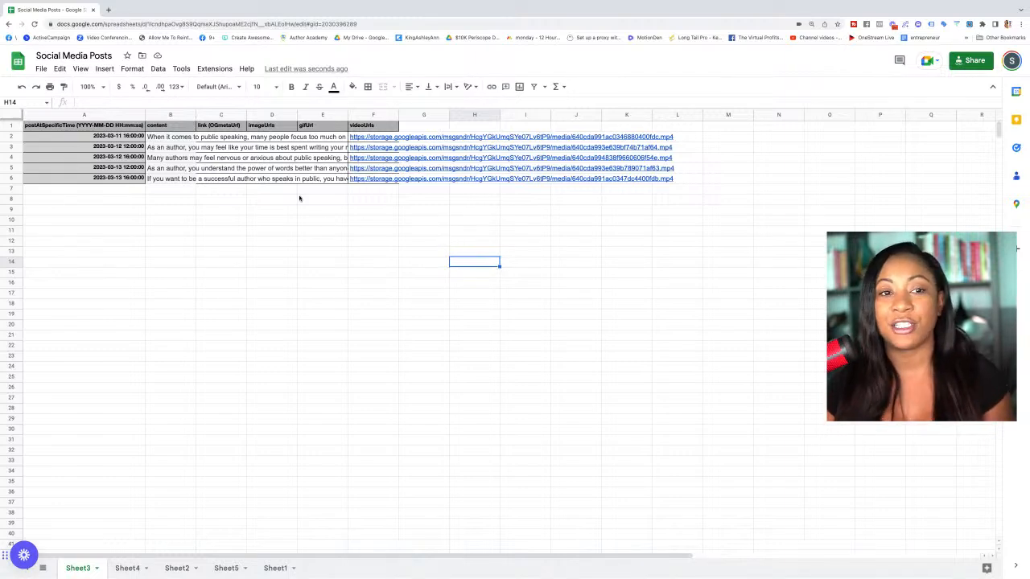
Step: Download the current sheet, Sheet3, as a comma-separated values (.csv) file
left_click(41, 69)
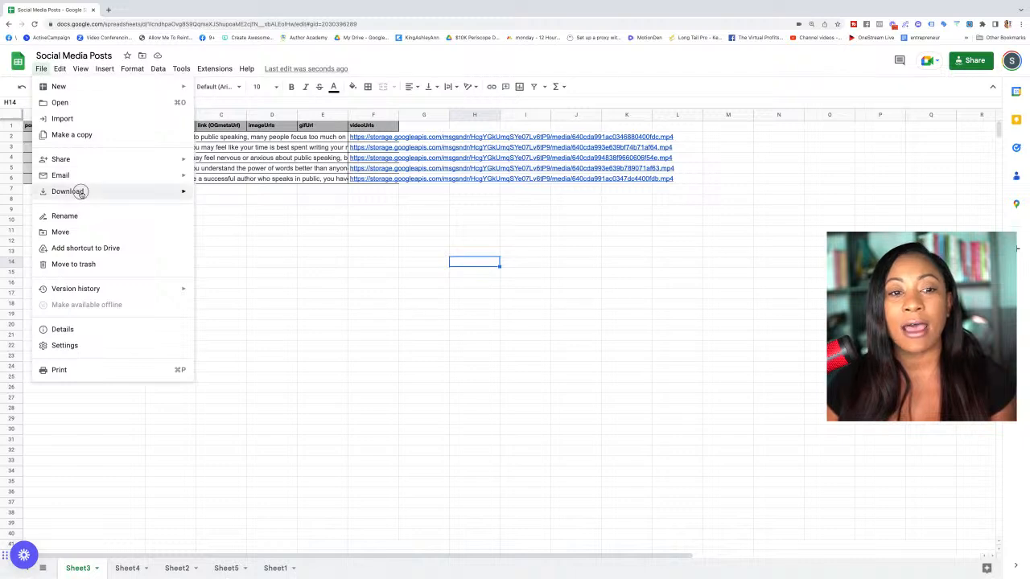
mouse_move(81, 191)
left_click(272, 262)
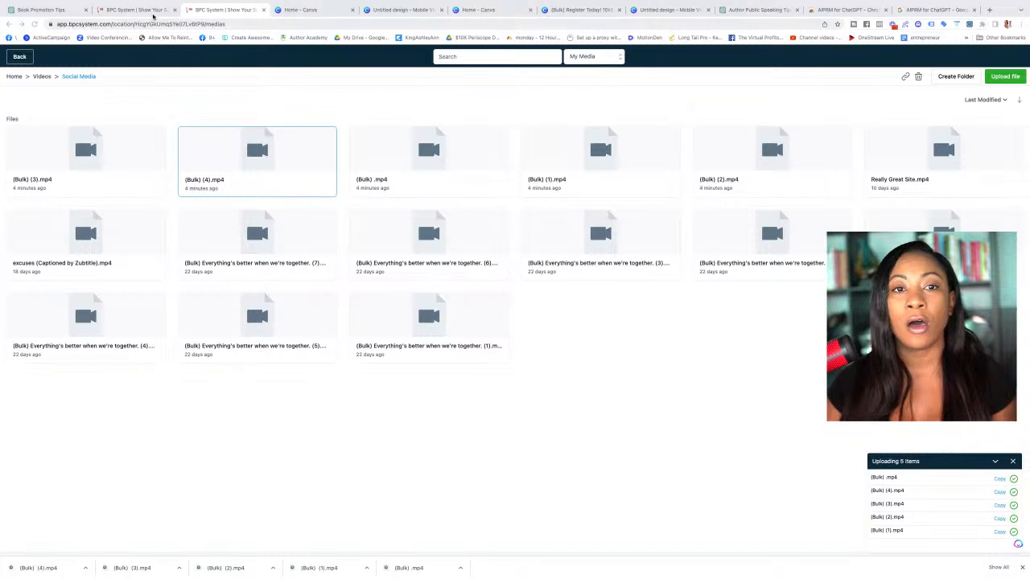
Step: Switch to BPC System's Social Planner and upload the Social Media Posts - Sheet3 CSV file from Downloads as new posts
left_click(147, 11)
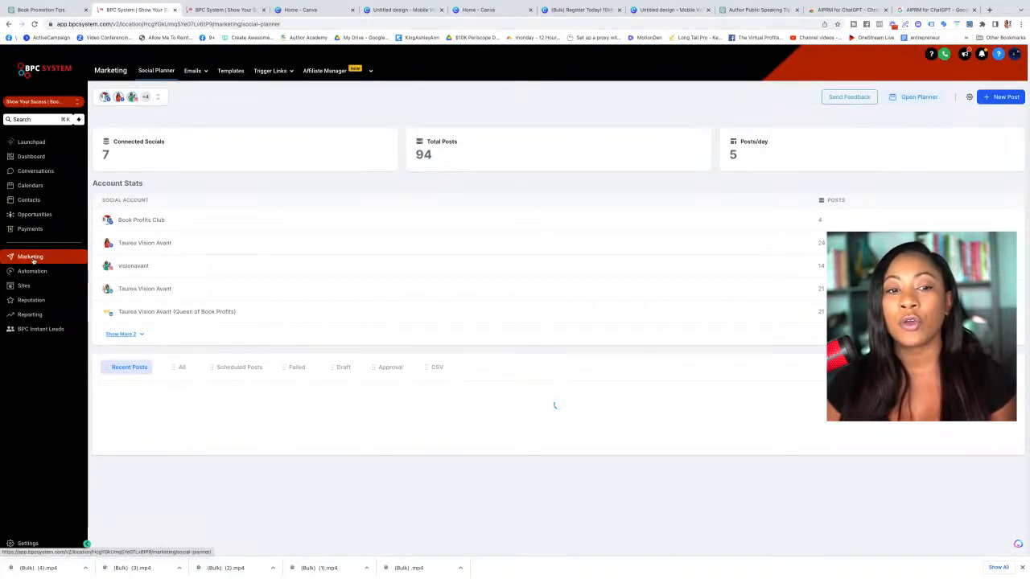
left_click(1007, 98)
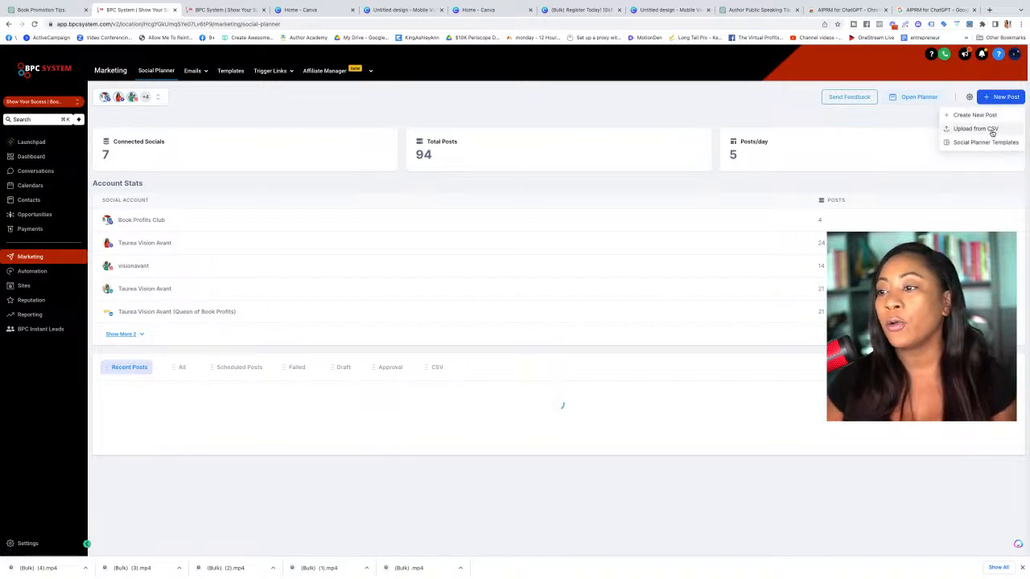
left_click(975, 129)
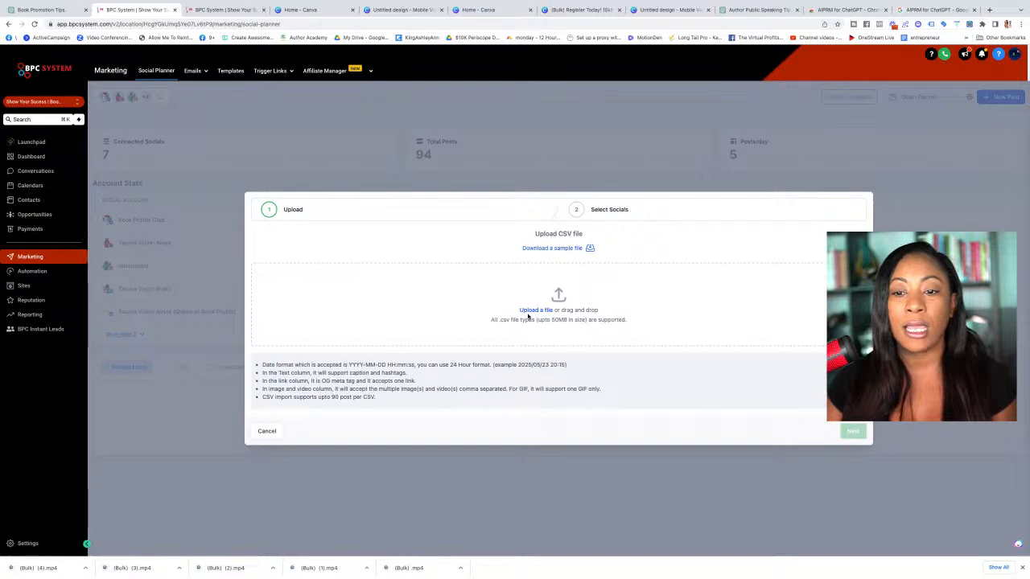
left_click(560, 316)
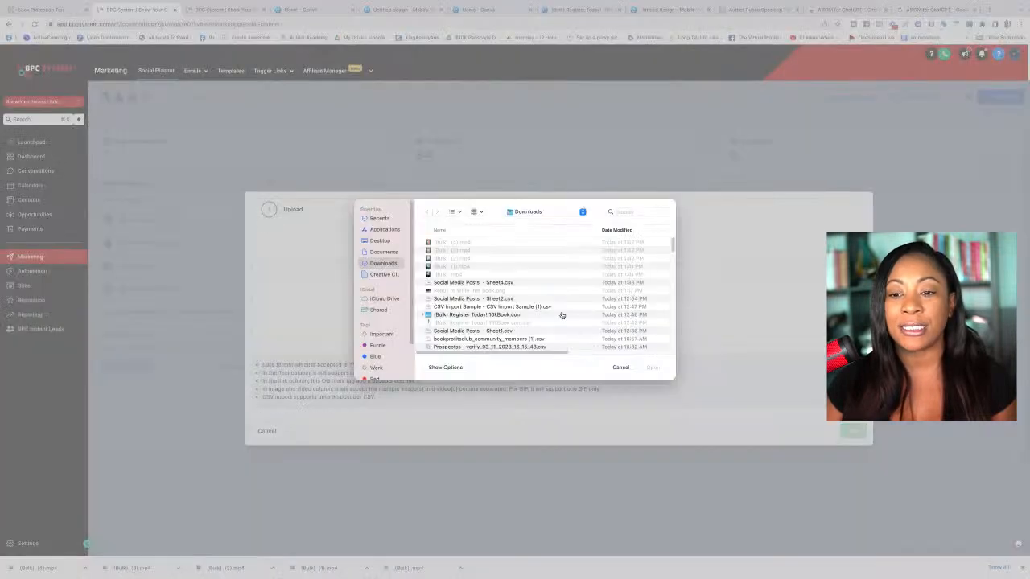
left_click(459, 243)
double_click(459, 243)
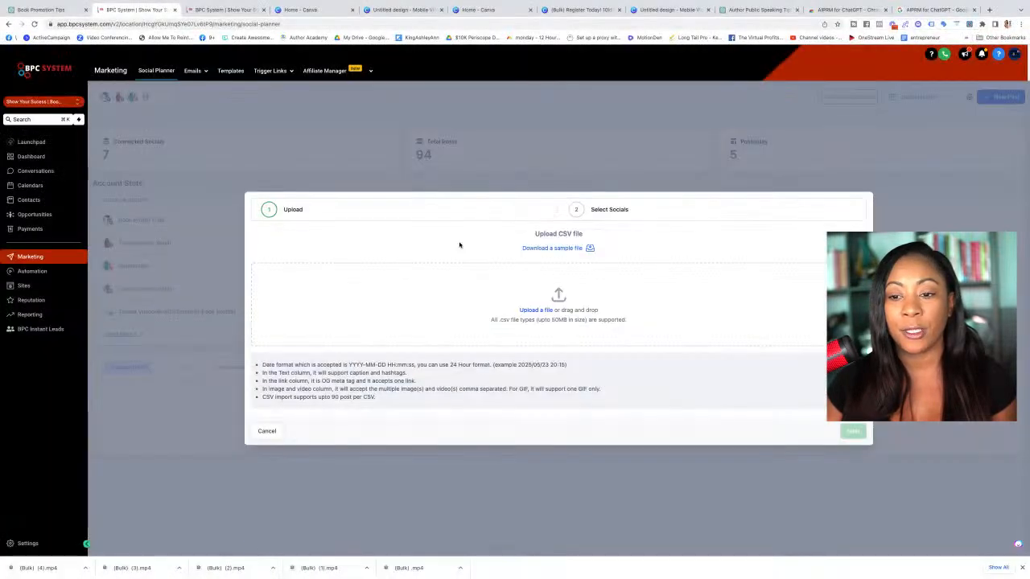
left_click(853, 430)
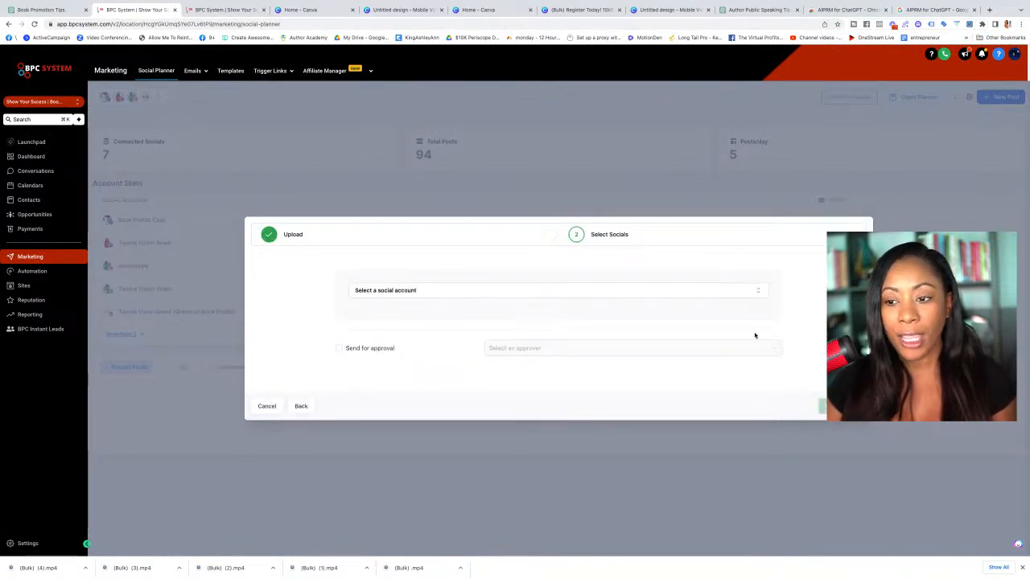
Step: Select all connected social accounts for the CSV posts, without sending them for approval, and submit the upload
left_click(713, 292)
left_click(359, 387)
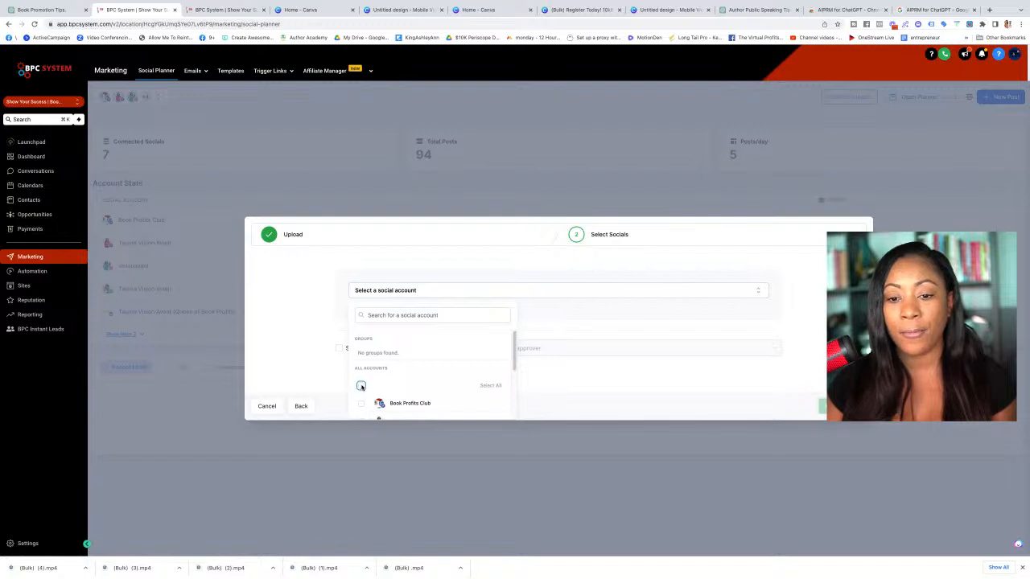
scroll(475, 368, "down", 3)
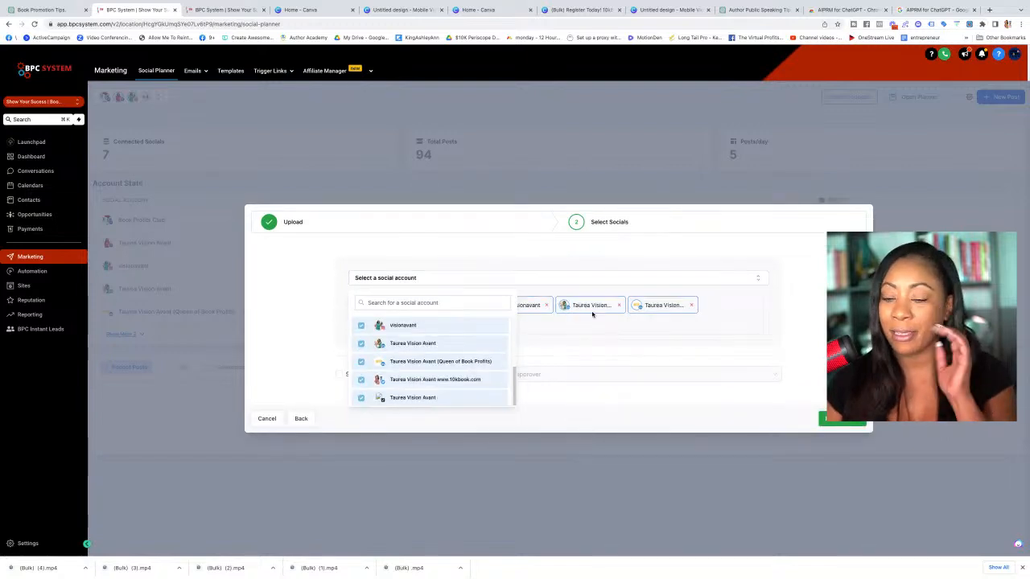
left_click(621, 352)
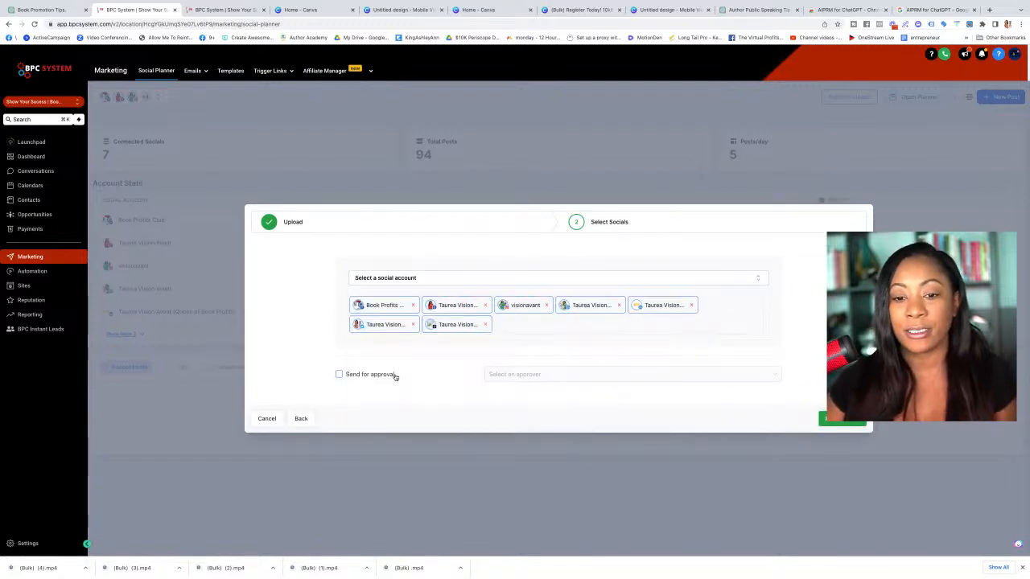
left_click(821, 419)
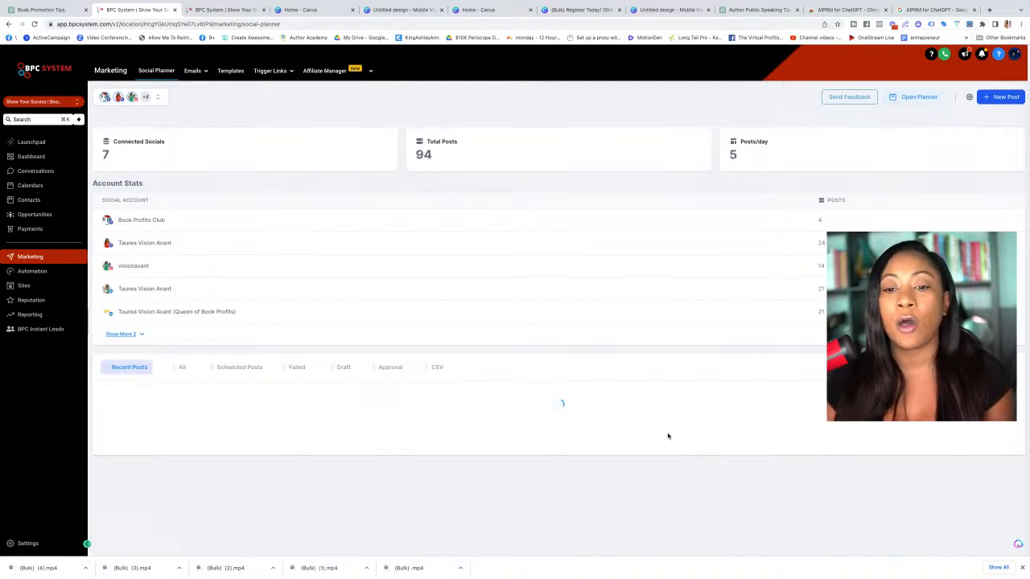
Step: Open the Social Media Posts - Sheet3 upload for review and scheduling, and import its posts
left_click(440, 369)
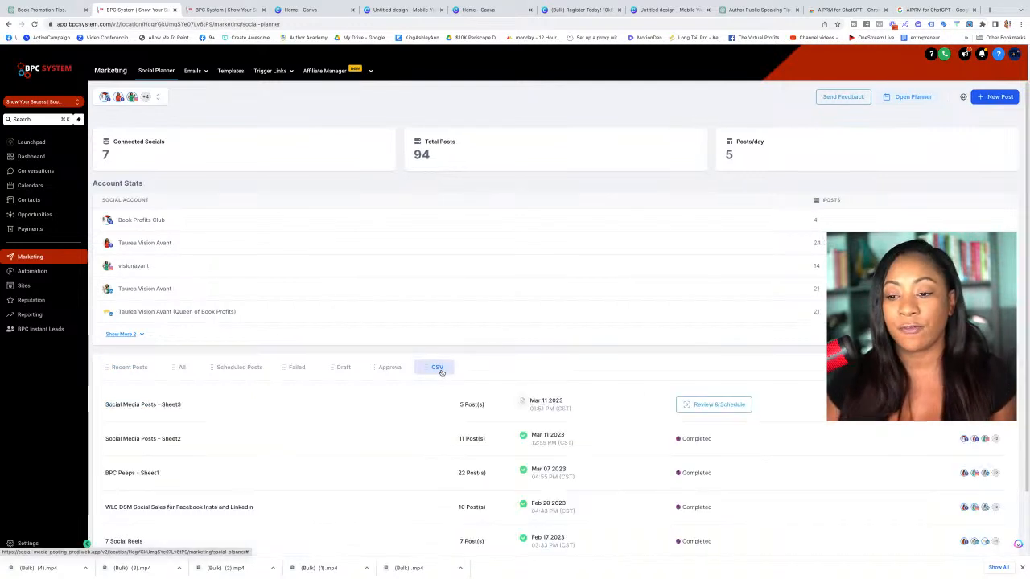
left_click(724, 407)
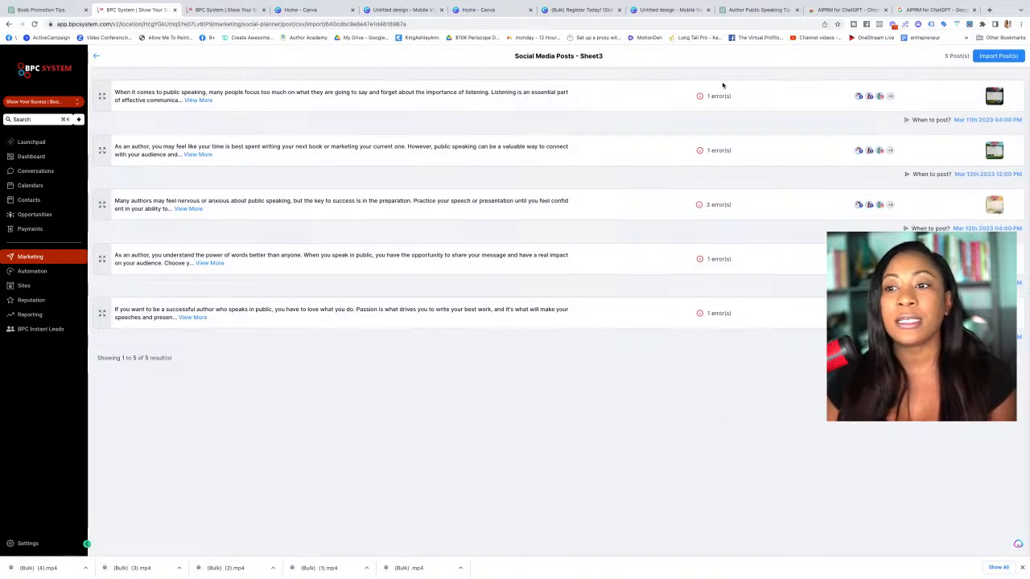
mouse_move(723, 99)
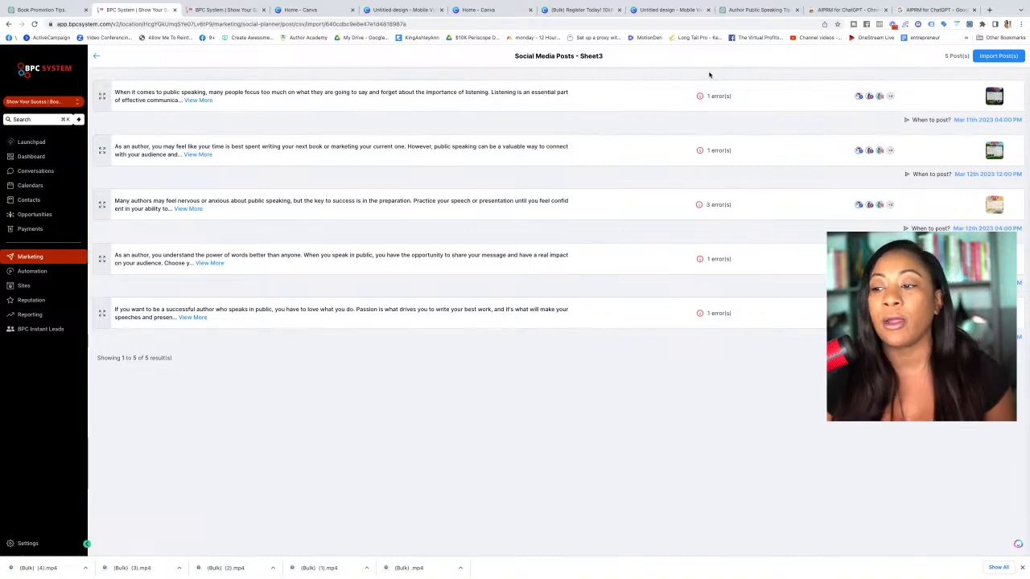
left_click(995, 56)
left_click(635, 324)
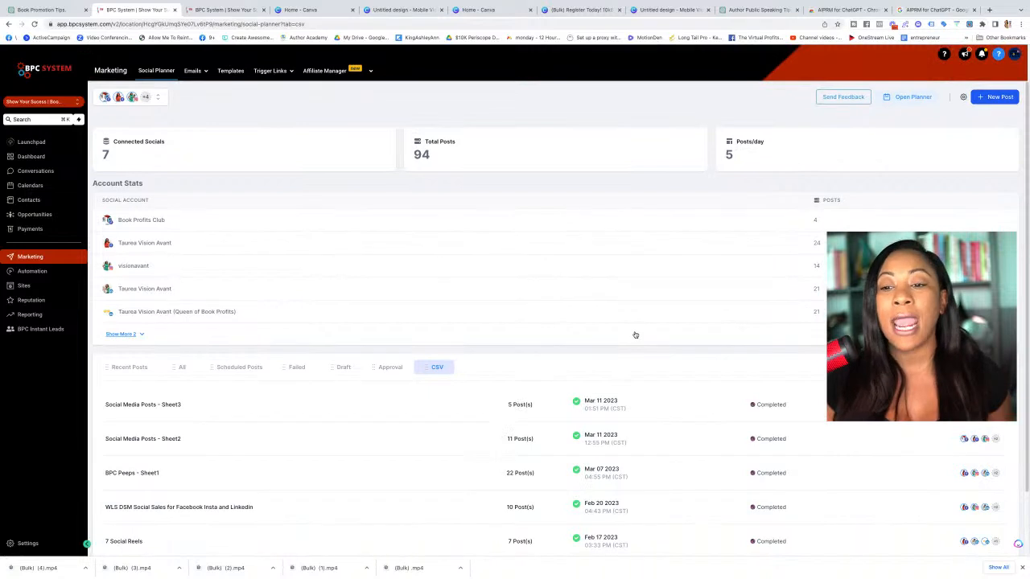
Step: Open the monthly planner calendar and look through all posts listed for March 11, 2023
scroll(713, 330, "down", 1)
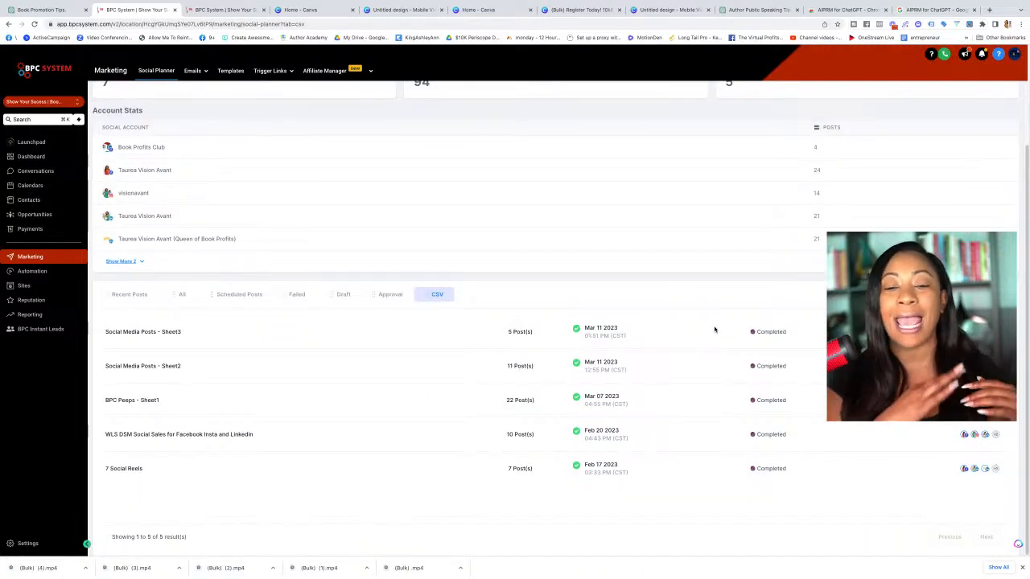
scroll(654, 305, "up", 1)
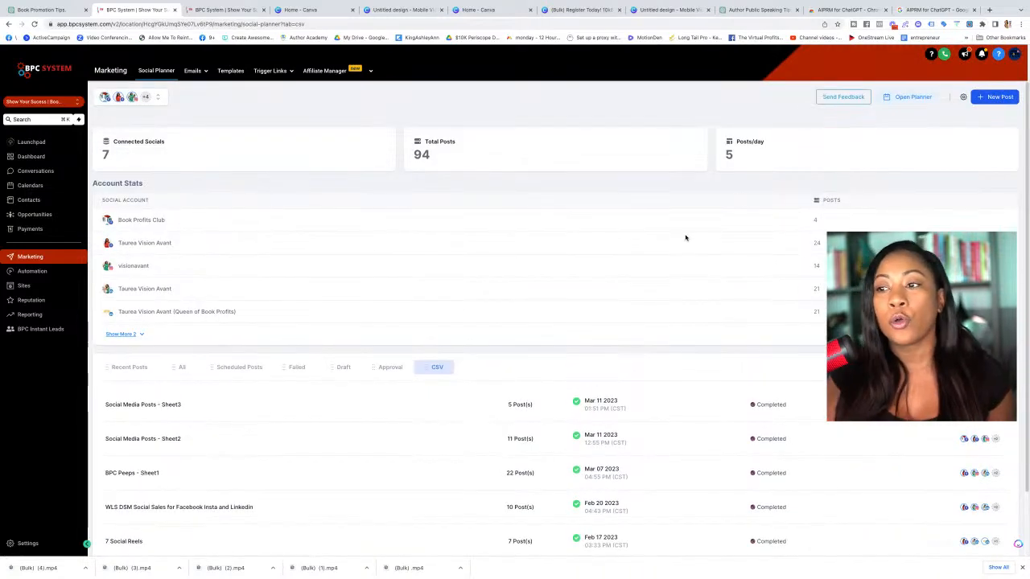
left_click(896, 97)
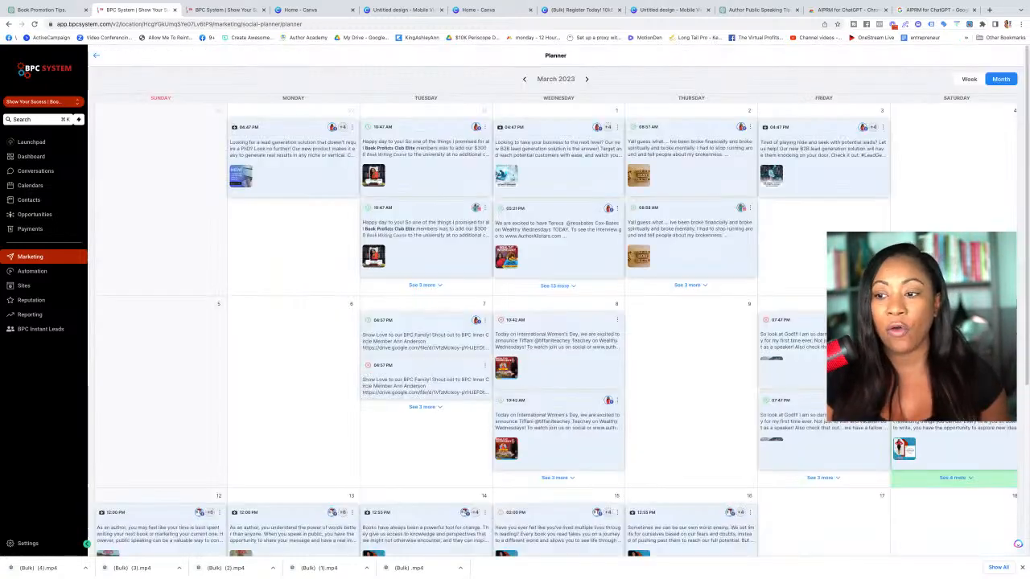
scroll(559, 298, "down", 3)
scroll(953, 226, "down", 1)
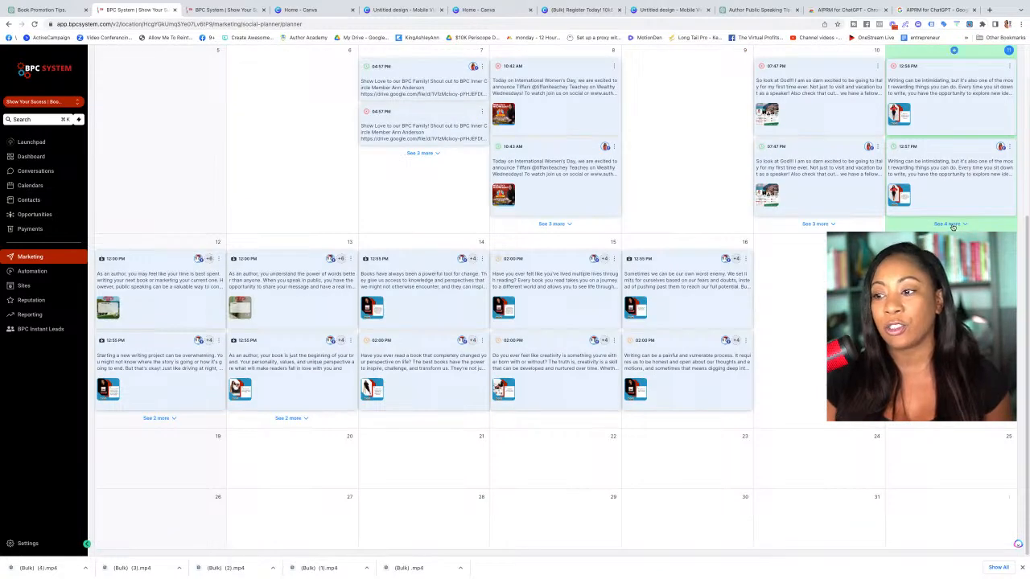
left_click(953, 226)
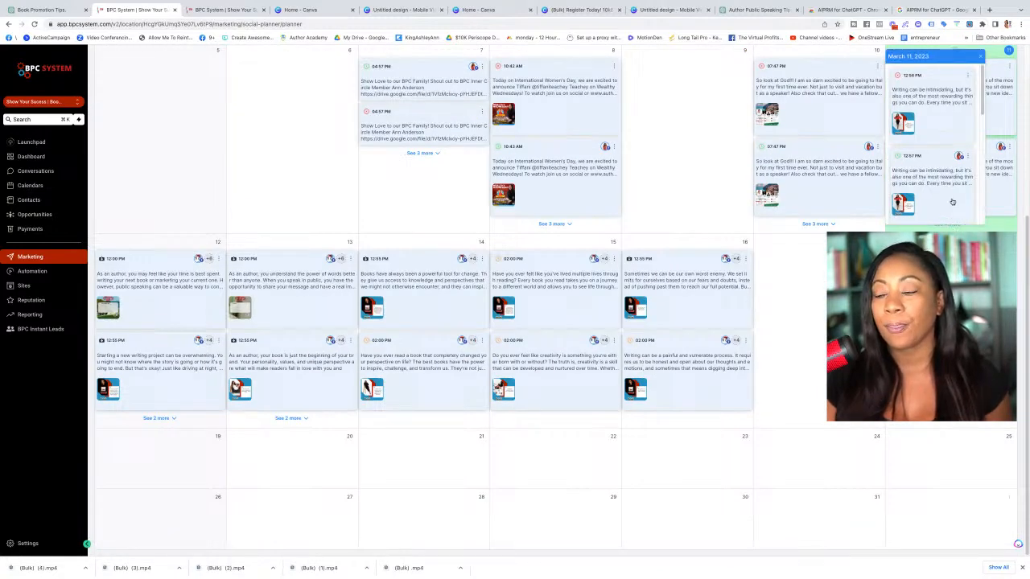
scroll(953, 202, "down", 3)
scroll(954, 202, "down", 2)
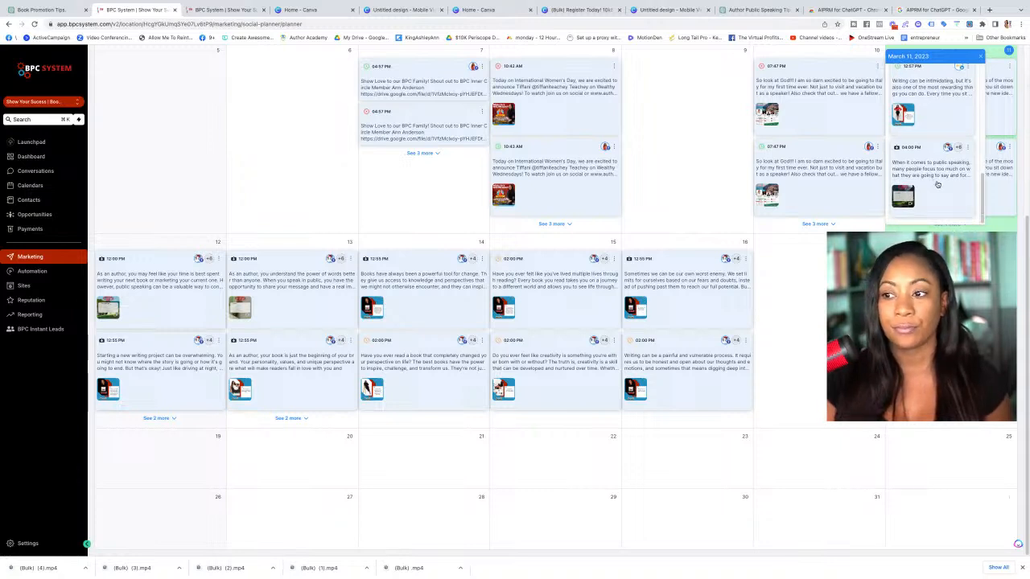
left_click(968, 148)
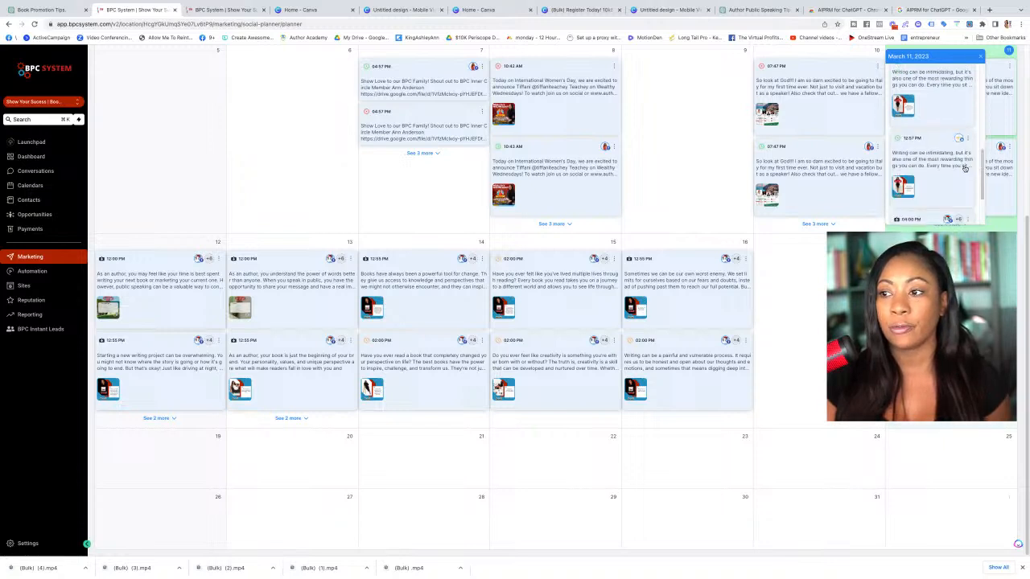
left_click(966, 172)
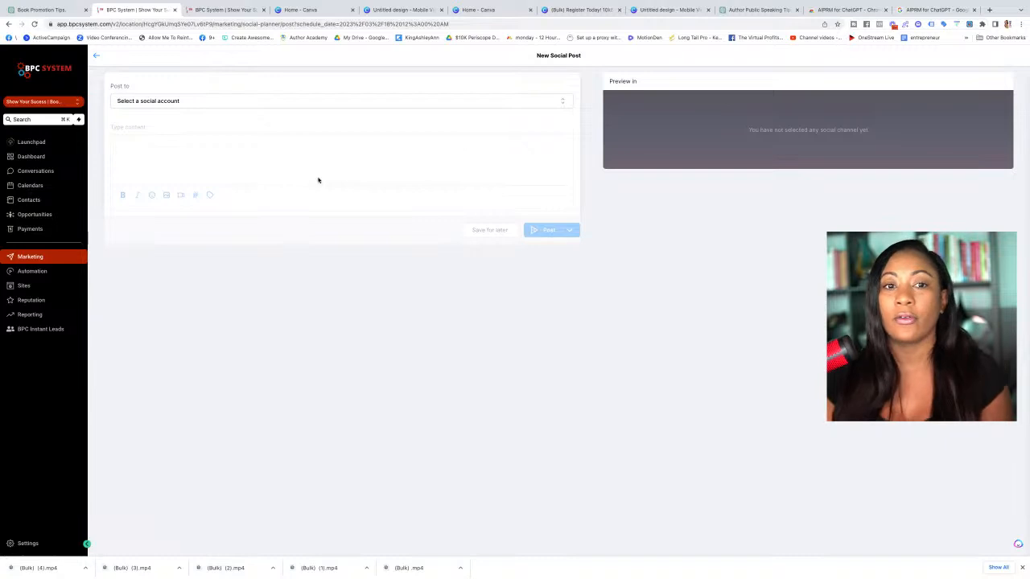
left_click(95, 56)
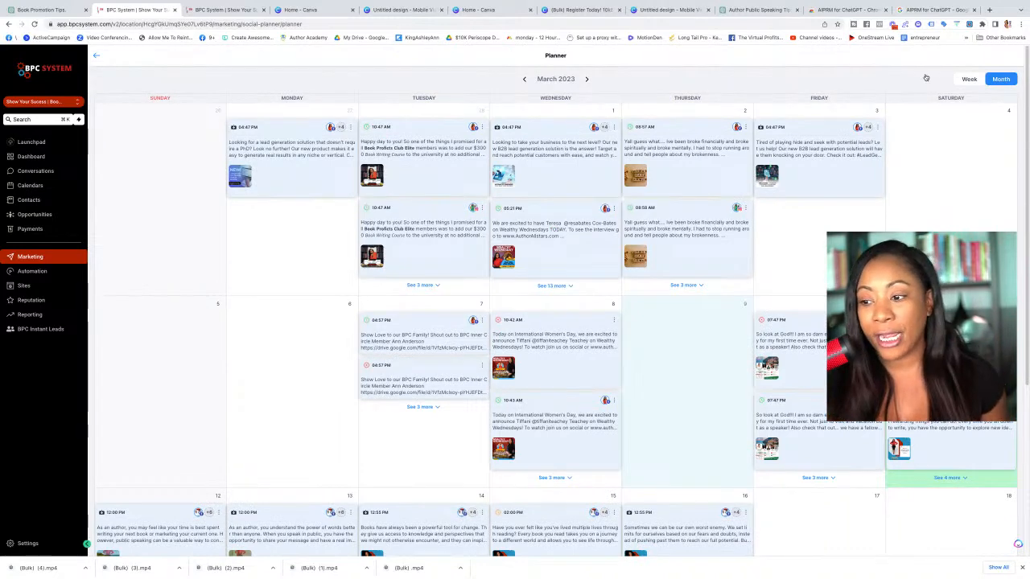
Step: Expand the March 11, 2023 post list again in the March planner
scroll(970, 184, "down", 3)
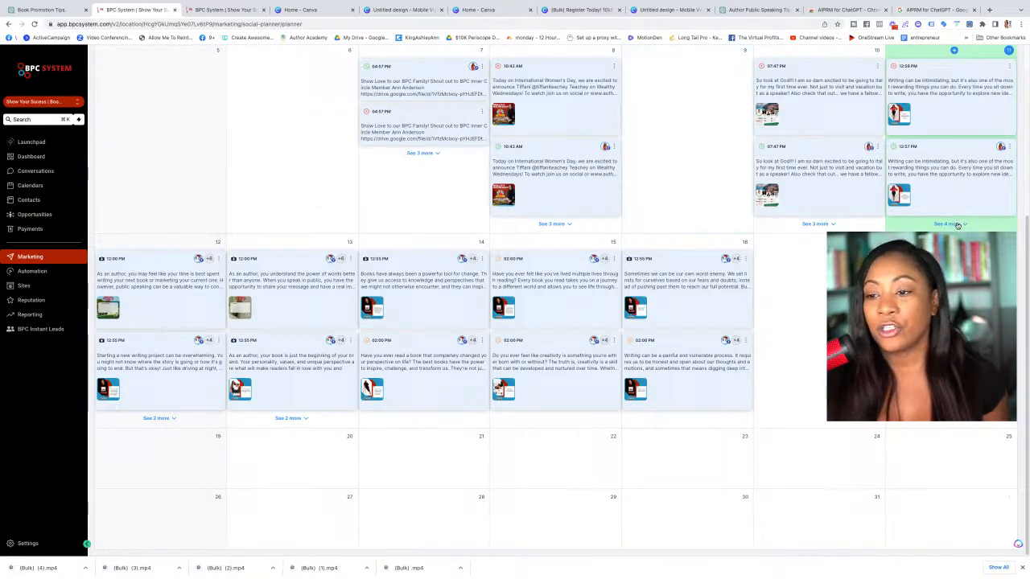
left_click(958, 225)
scroll(933, 153, "up", 2)
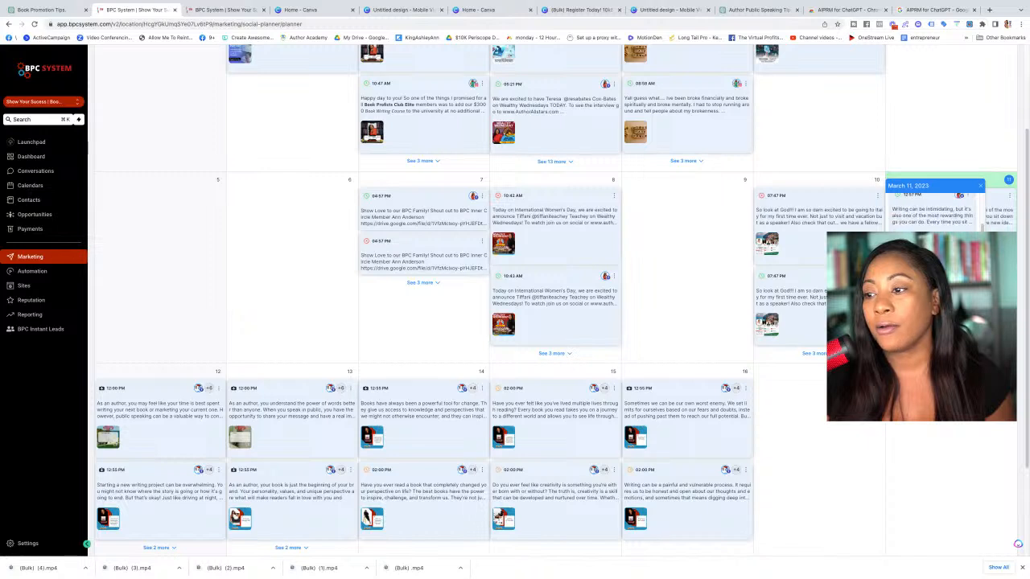
Step: Find the public speaking and listening post in the March 11, 2023 list and open it for editing
left_click_drag(939, 234, 700, 429)
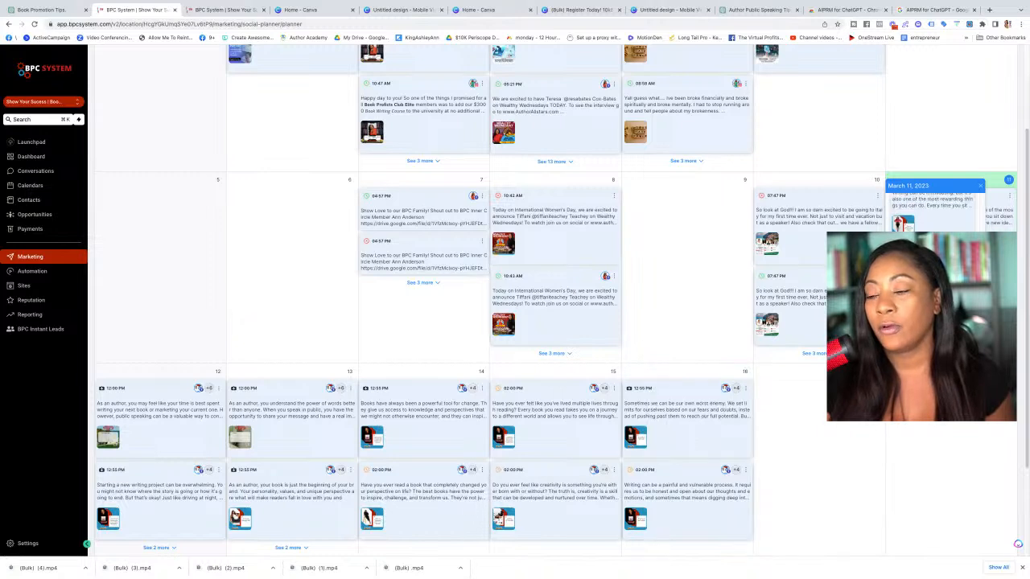
scroll(935, 221, "down", 1)
left_click_drag(947, 251, 580, 438)
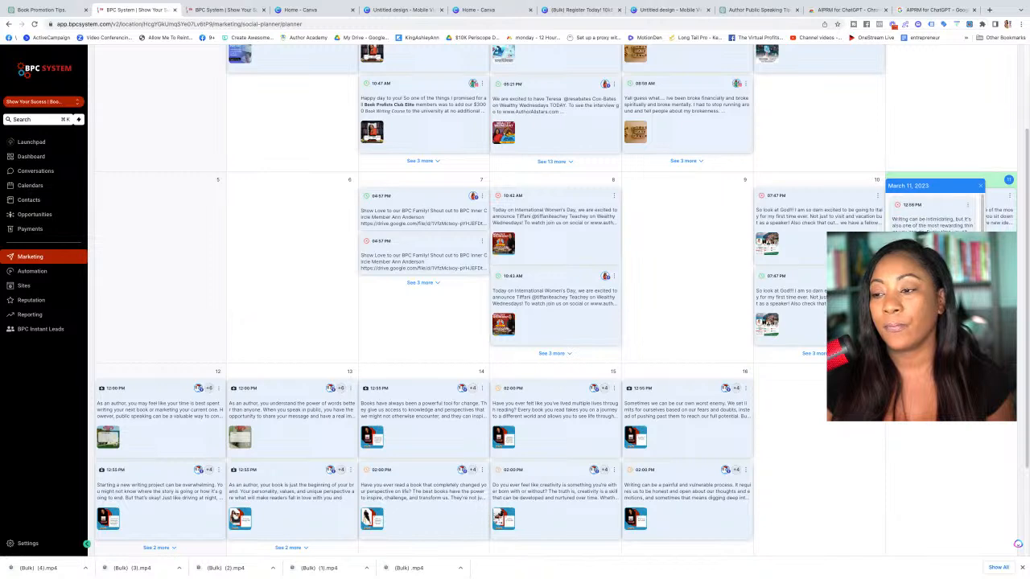
scroll(935, 219, "up", 1)
scroll(935, 221, "down", 2)
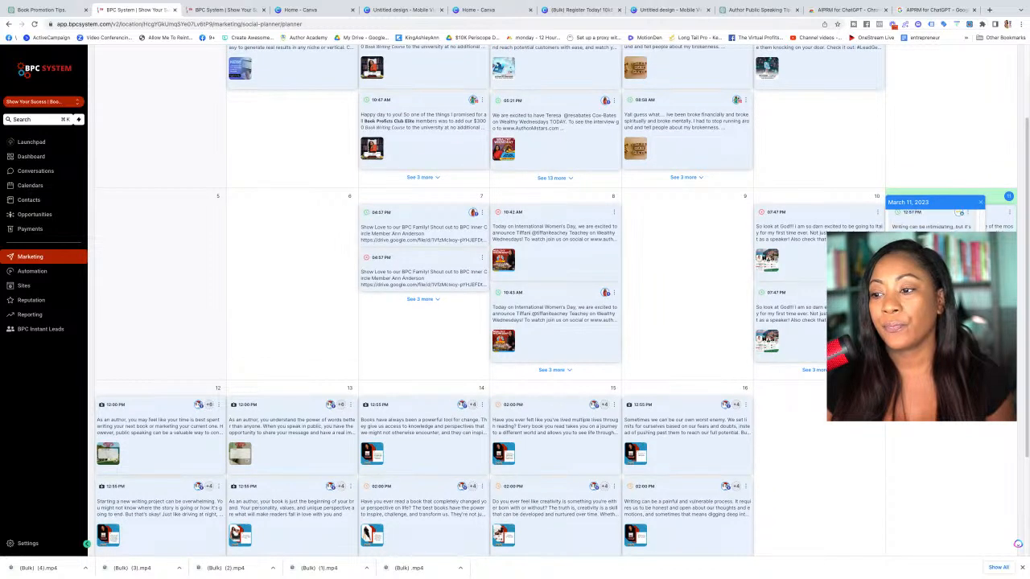
left_click_drag(946, 244, 439, 437)
left_click_drag(314, 438, 314, 438)
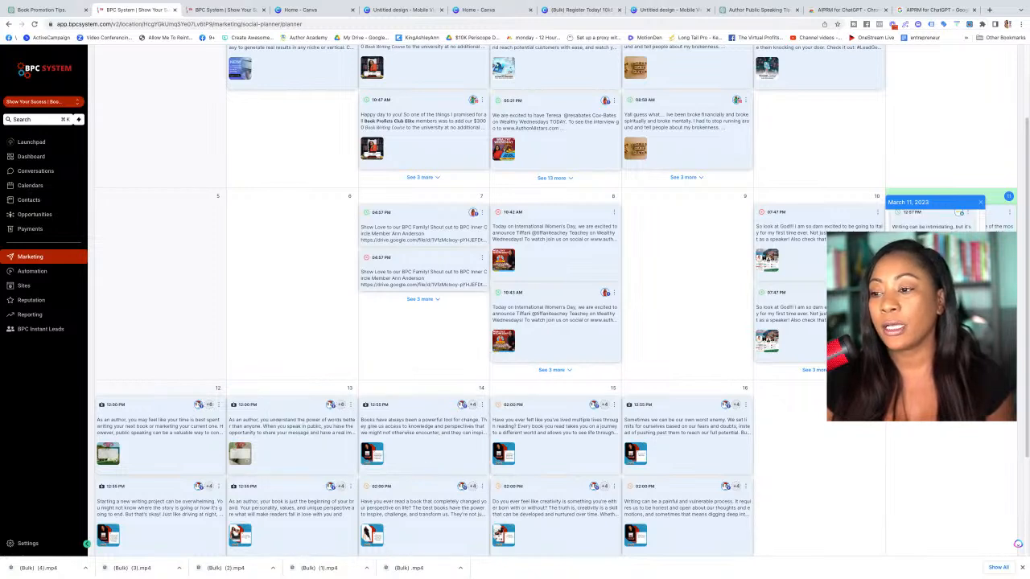
left_click(960, 211)
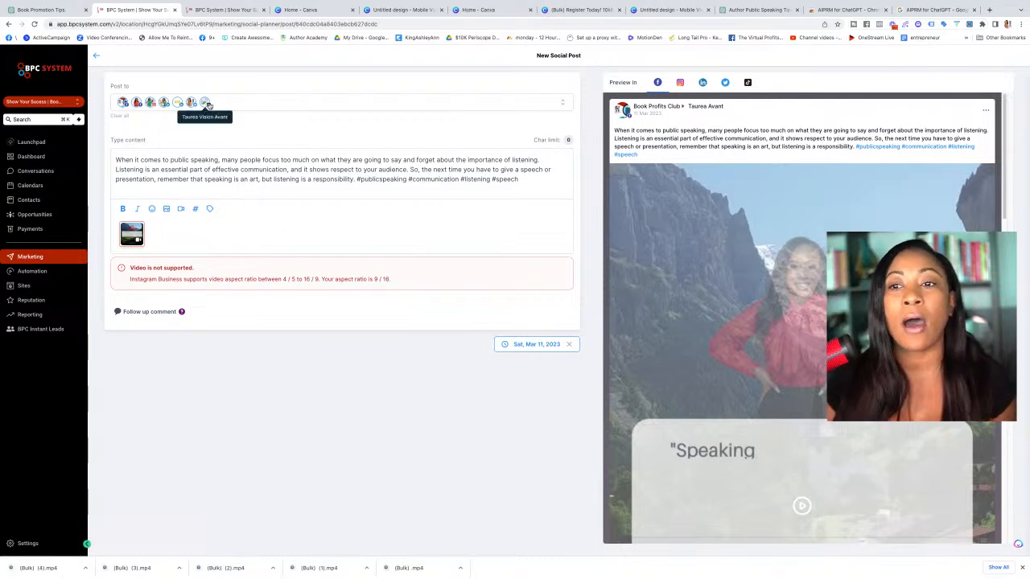
Step: Remove the Instagram account with the unsupported video ratio from the accounts this post goes to
left_click(395, 104)
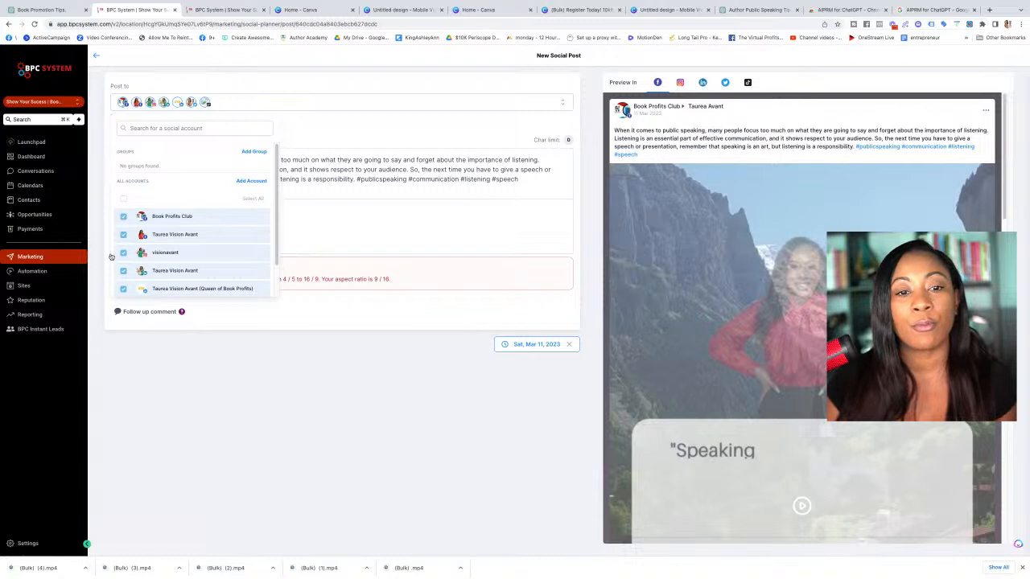
left_click(124, 253)
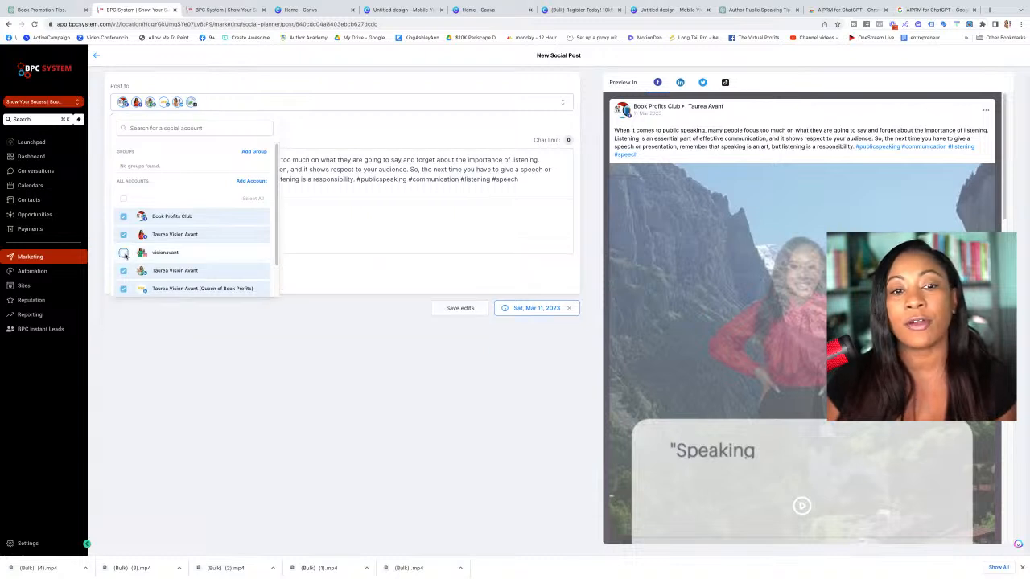
left_click(362, 384)
Step: Clear the post's March 11, 2023 schedule and publish it immediately to the remaining selected accounts
left_click(550, 309)
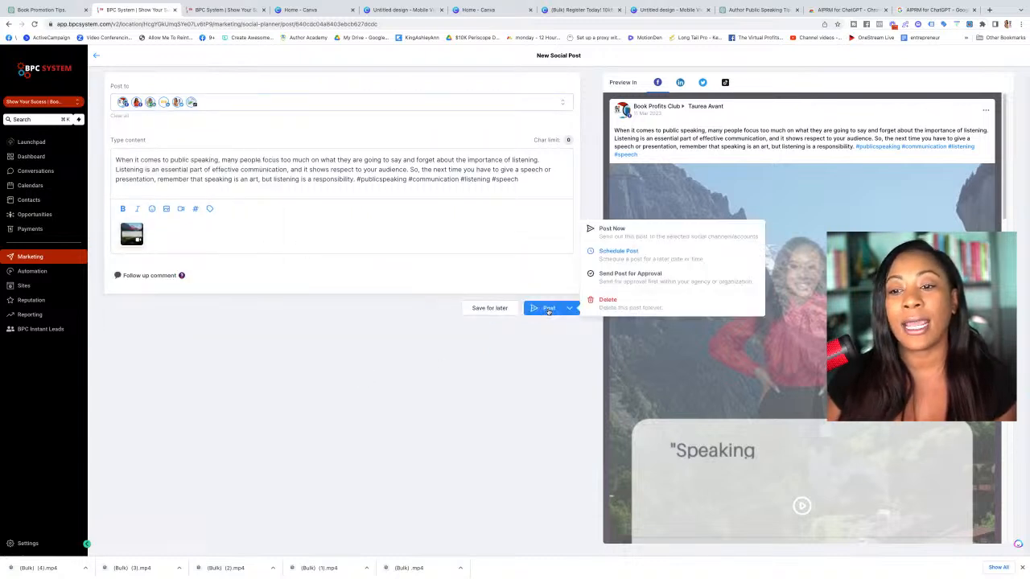
left_click(611, 230)
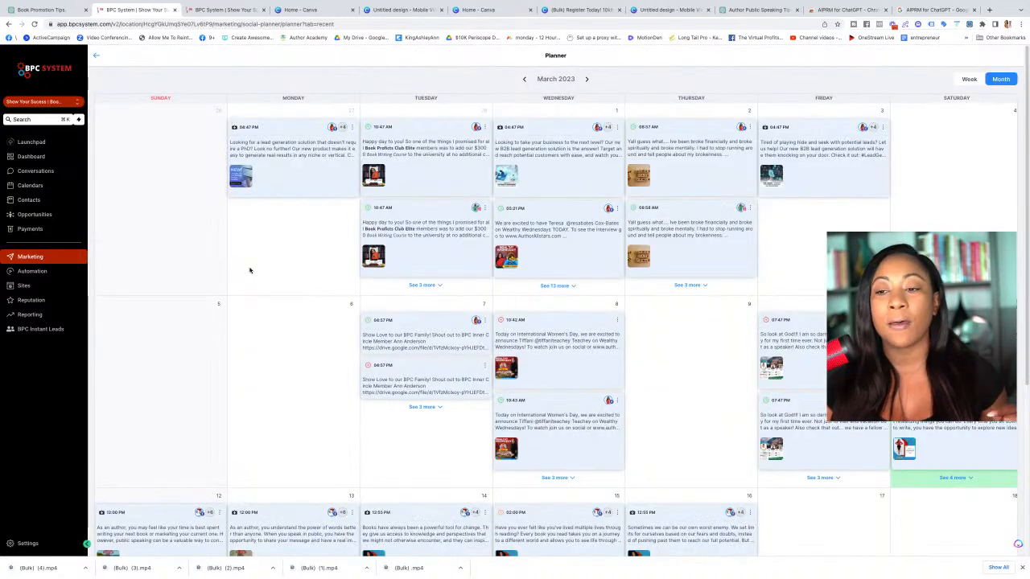
scroll(756, 290, "down", 2)
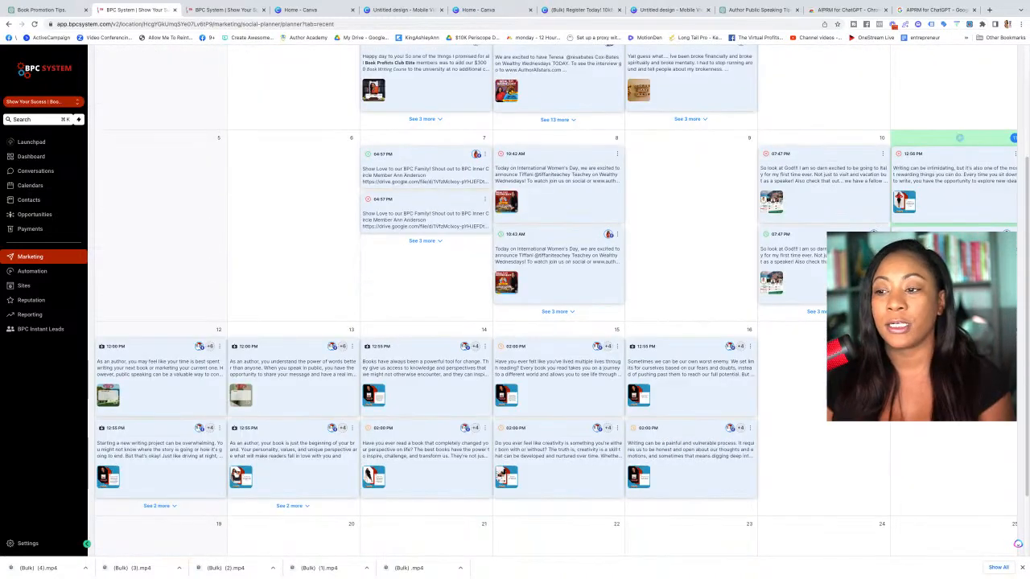
Step: Open the business's Facebook page (facebook.com/VisionAvant) in a new browser tab
left_click(989, 9)
type("fa")
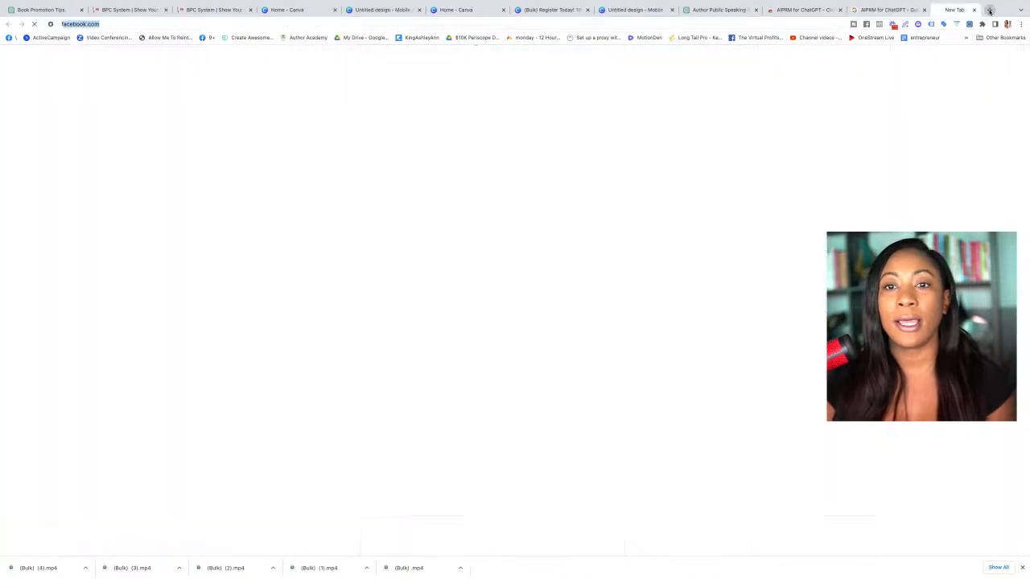
type("ce")
key("Down")
key("Down")
key("Down")
key("Down")
key("Down")
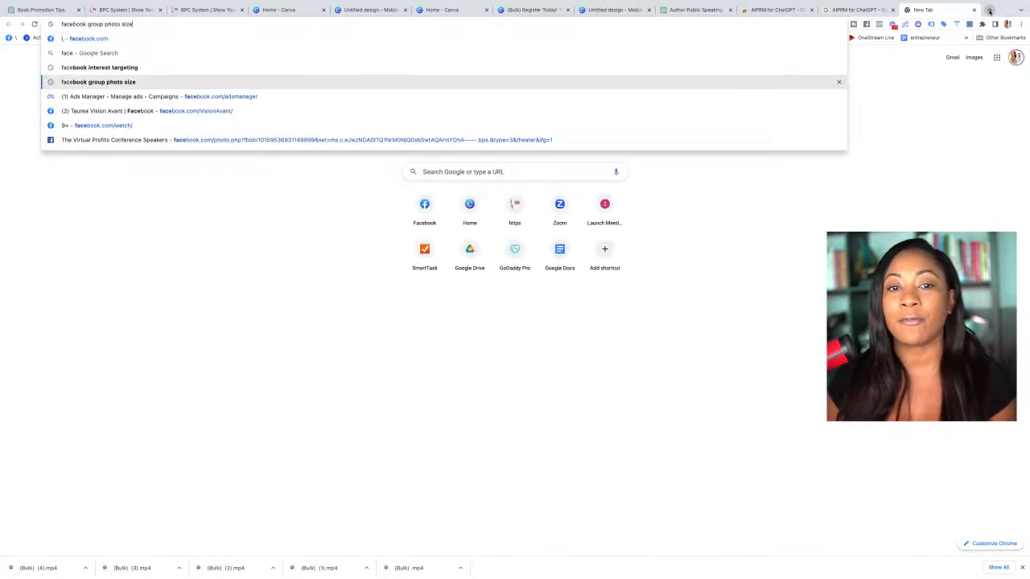
key("Return")
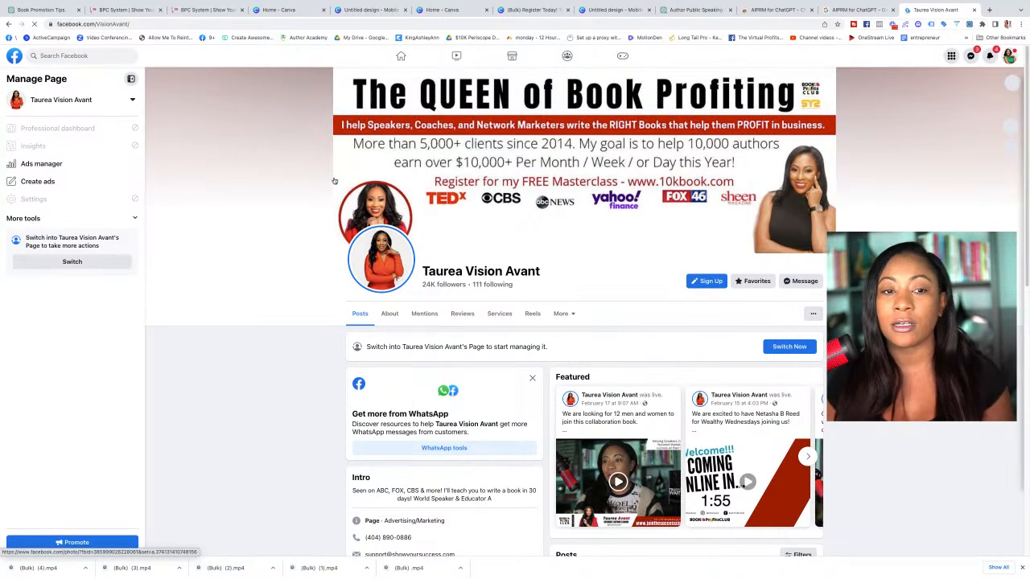
Step: Check the Facebook page for the newly published post and reload the page
scroll(336, 187, "down", 1)
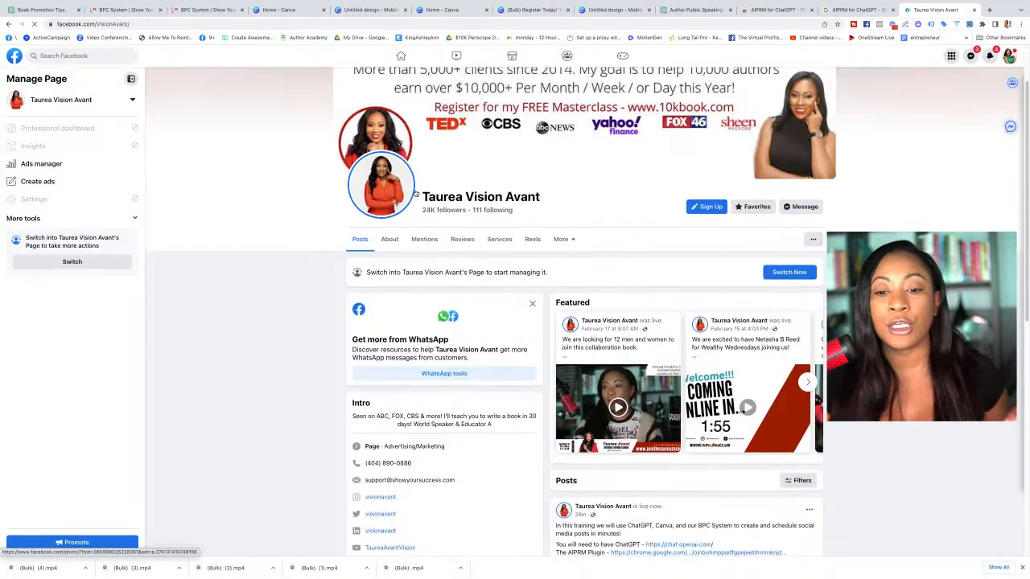
scroll(515, 229, "down", 3)
scroll(534, 233, "up", 4)
scroll(639, 252, "down", 5)
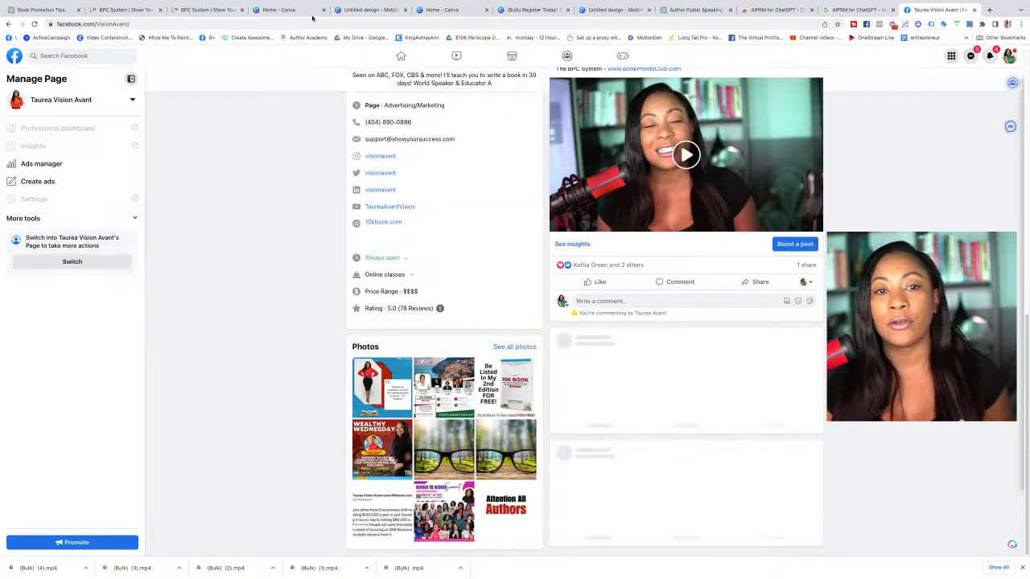
left_click(34, 25)
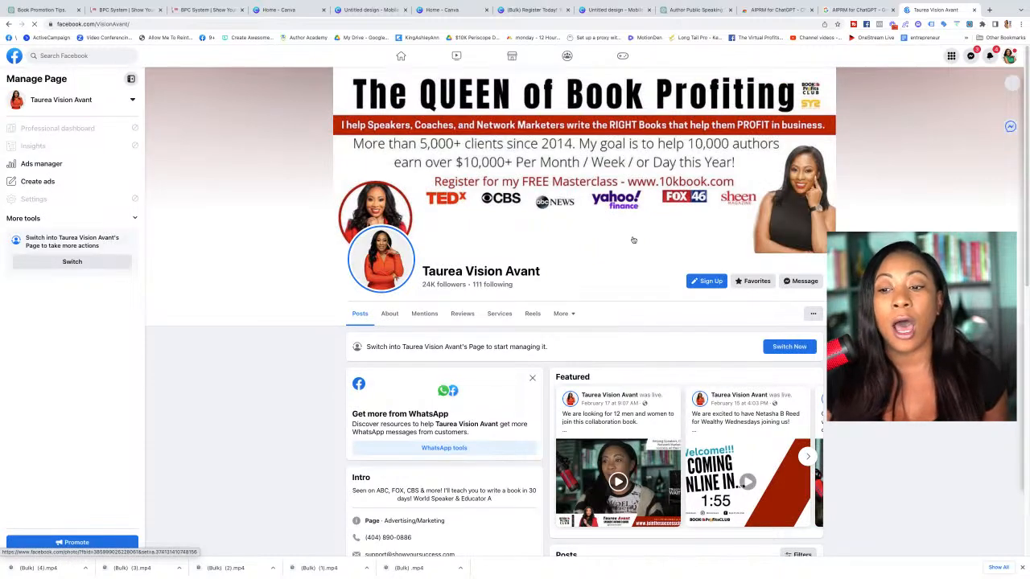
Step: Look through the reloaded Facebook page's feed for the new video post and the earlier published quote posts
scroll(633, 240, "down", 3)
scroll(632, 263, "up", 3)
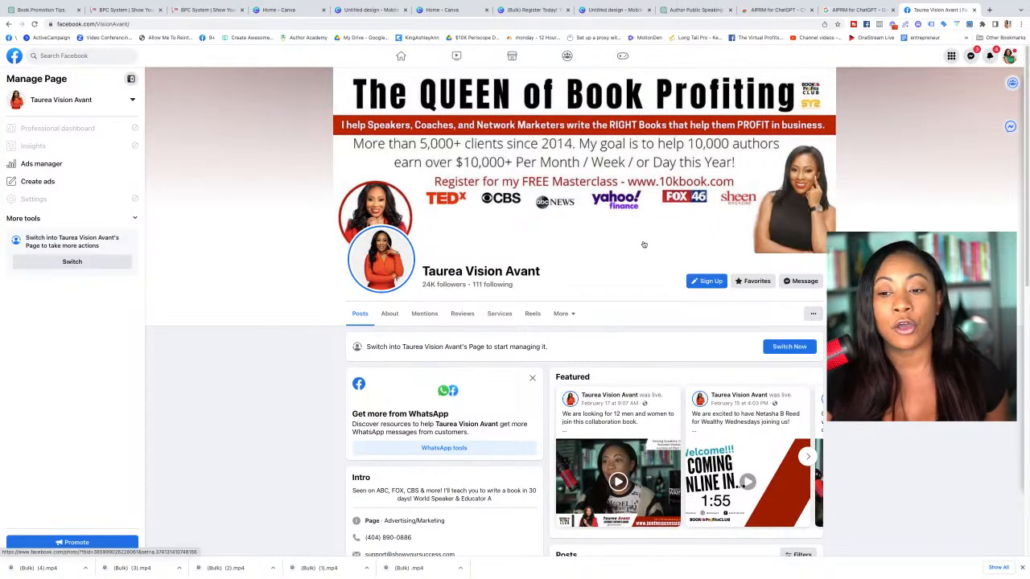
scroll(644, 245, "down", 5)
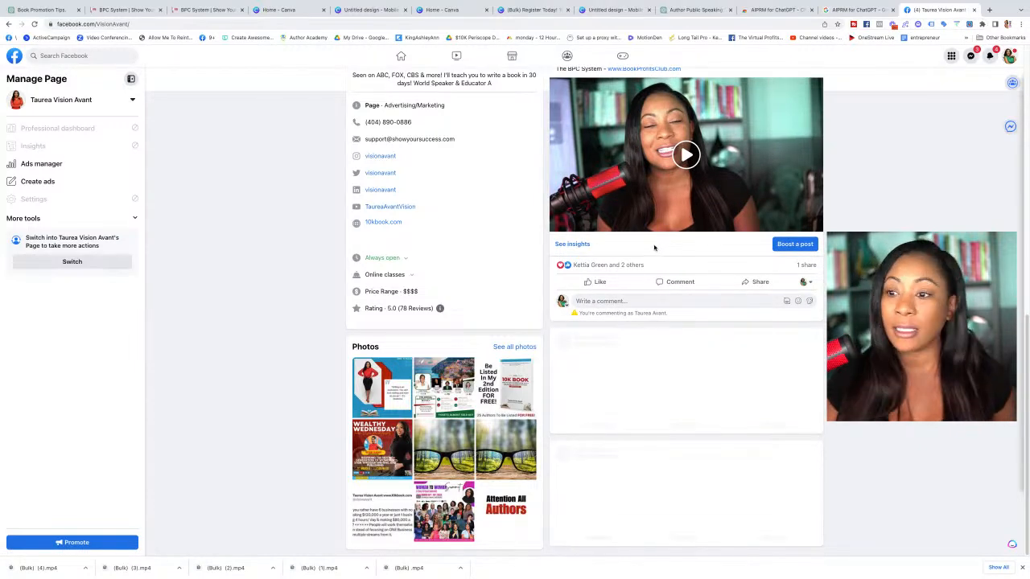
scroll(647, 250, "up", 5)
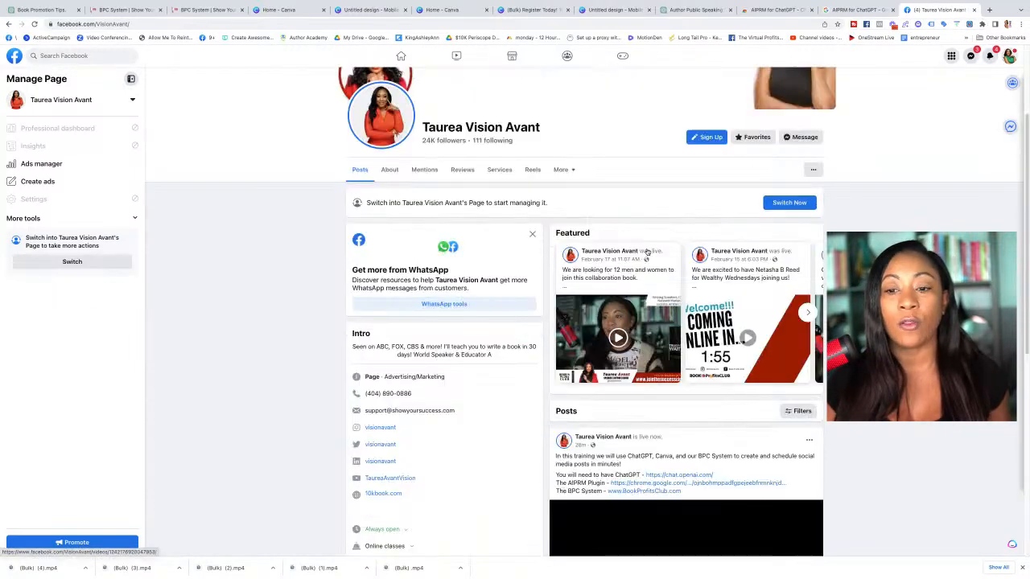
scroll(648, 252, "down", 4)
scroll(649, 251, "down", 1)
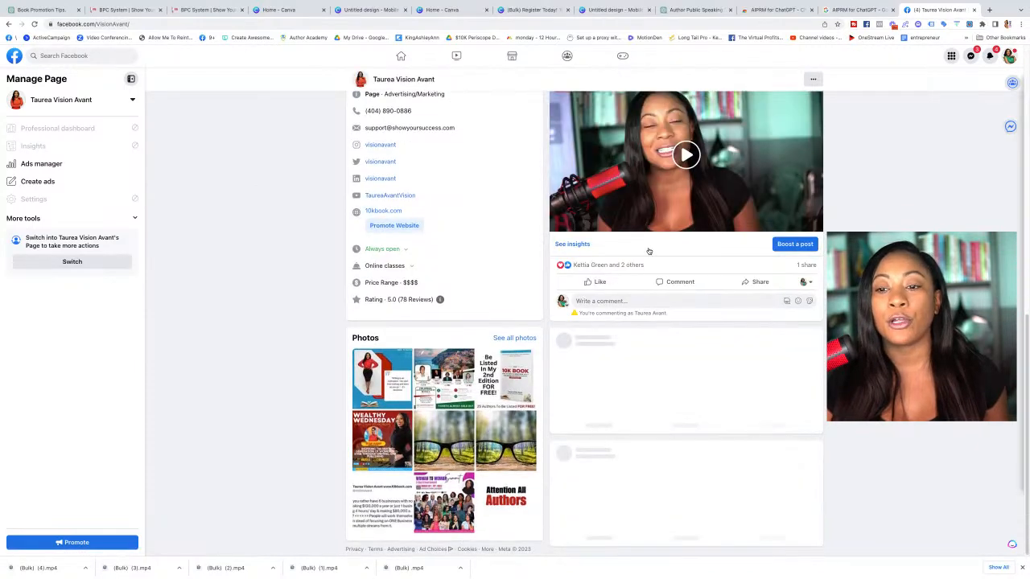
scroll(652, 256, "down", 3)
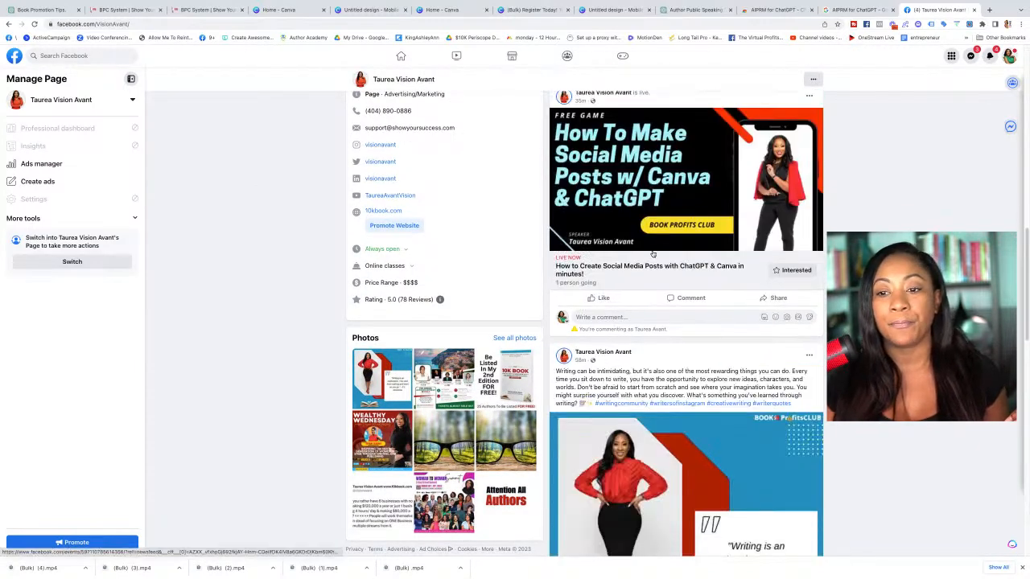
scroll(723, 312, "down", 4)
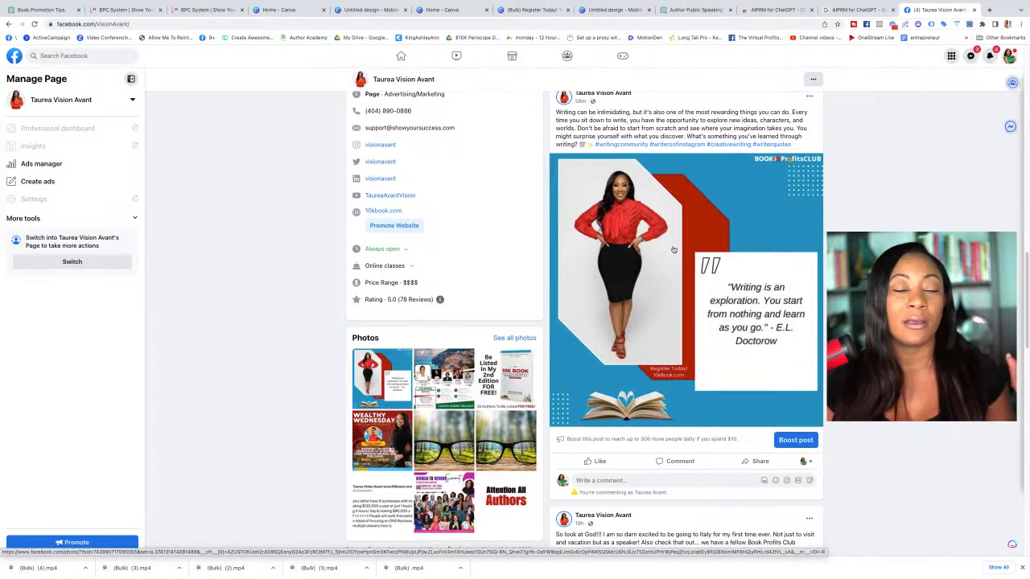
scroll(678, 245, "down", 2)
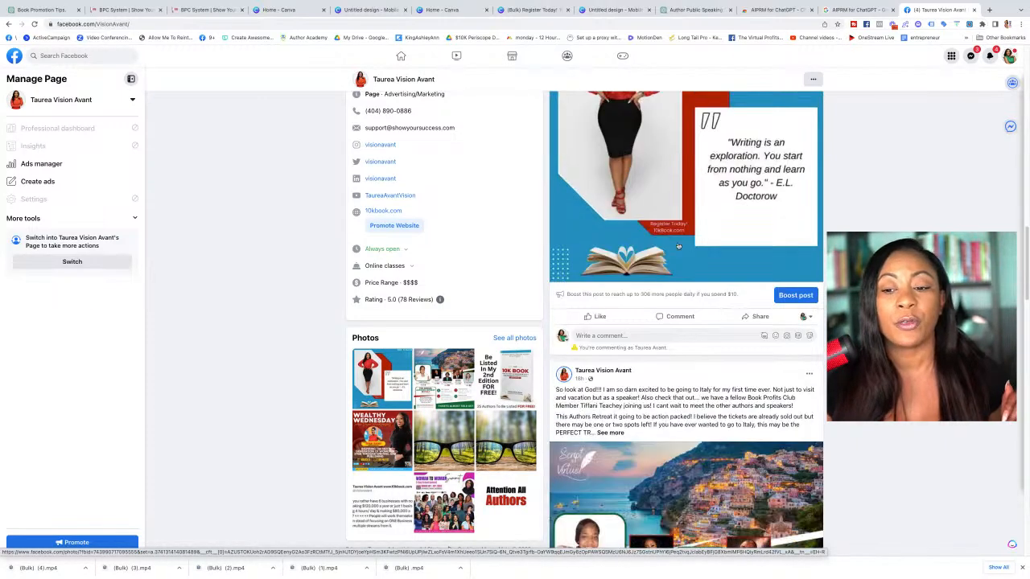
scroll(681, 246, "up", 2)
scroll(684, 246, "down", 6)
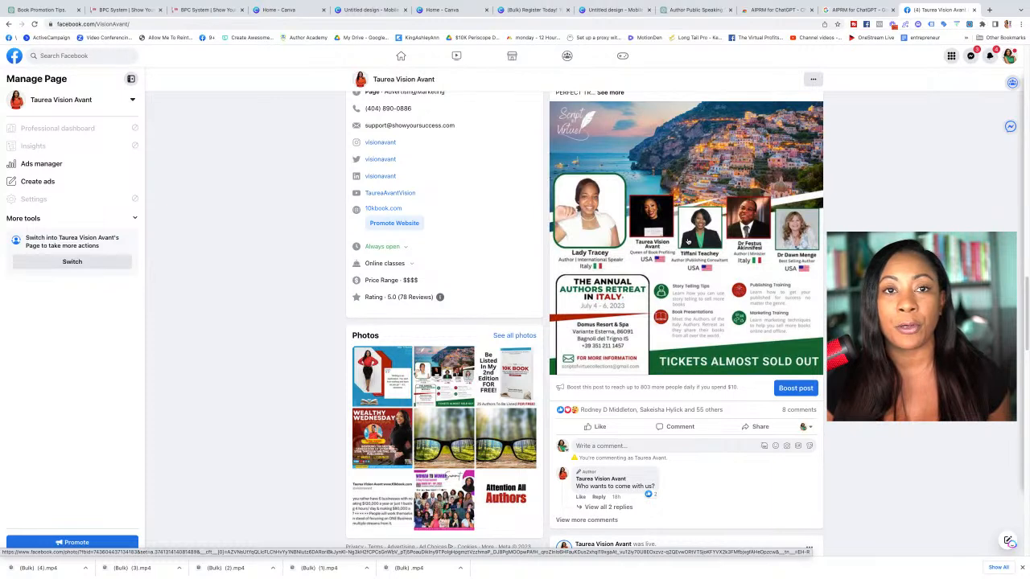
scroll(688, 241, "up", 5)
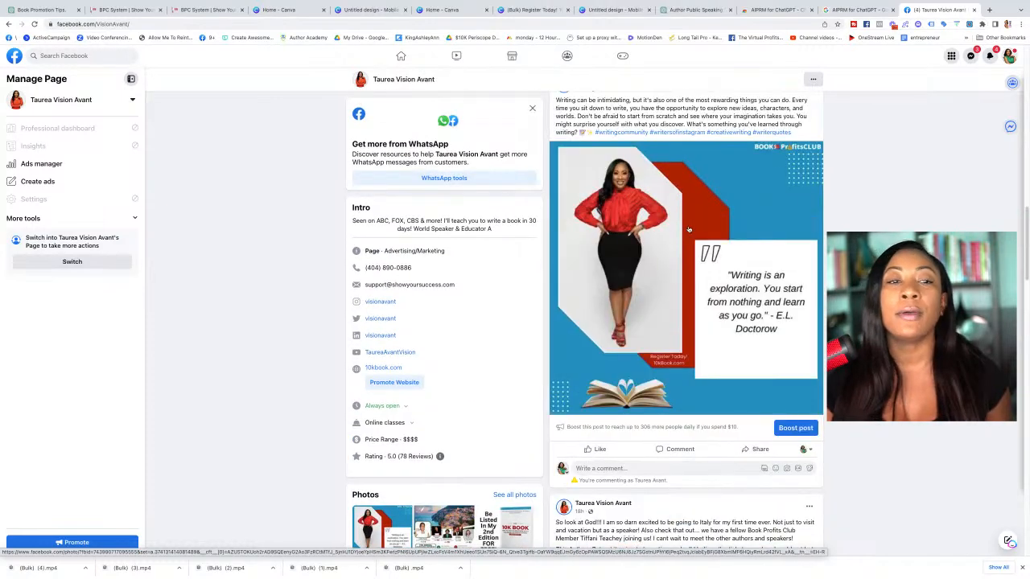